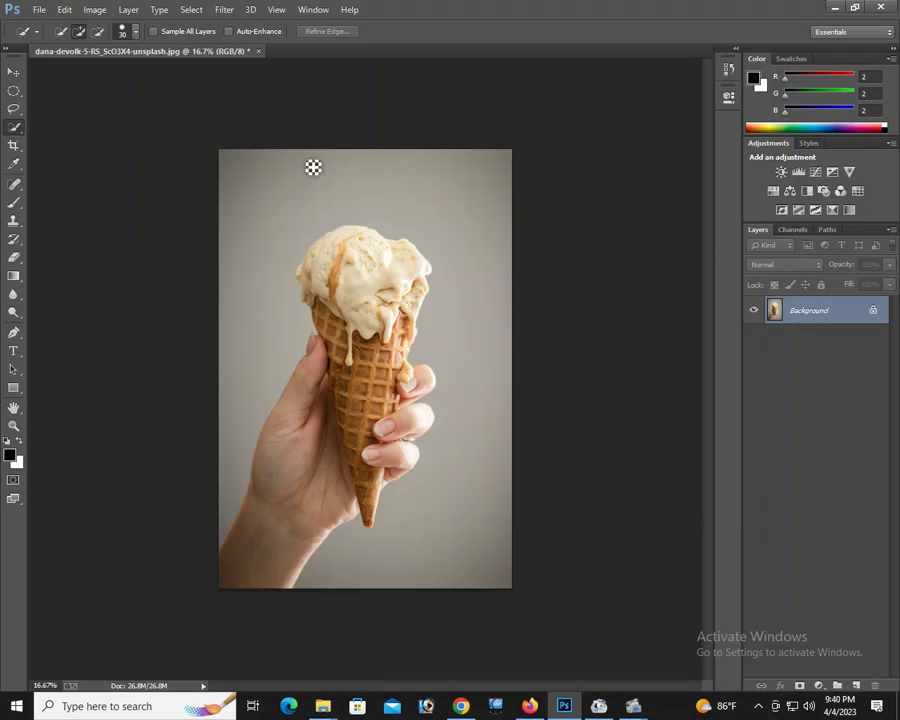
- Quick-select the grey background right of the ice cream, from the top down past the fingers and cone
{"action": "scroll", "coordinate": [420, 210], "scroll_direction": "up", "scroll_amount": 1}
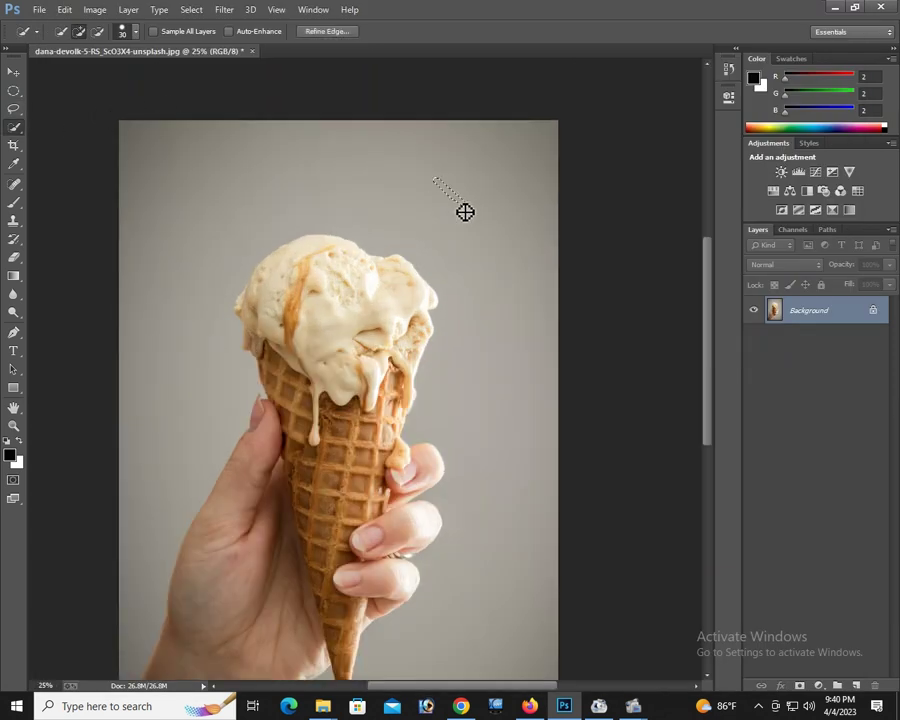
{"action": "left_click", "coordinate": [470, 224]}
{"action": "scroll", "coordinate": [462, 289], "scroll_direction": "up", "scroll_amount": 1}
{"action": "scroll", "coordinate": [462, 289], "scroll_direction": "up", "scroll_amount": 1}
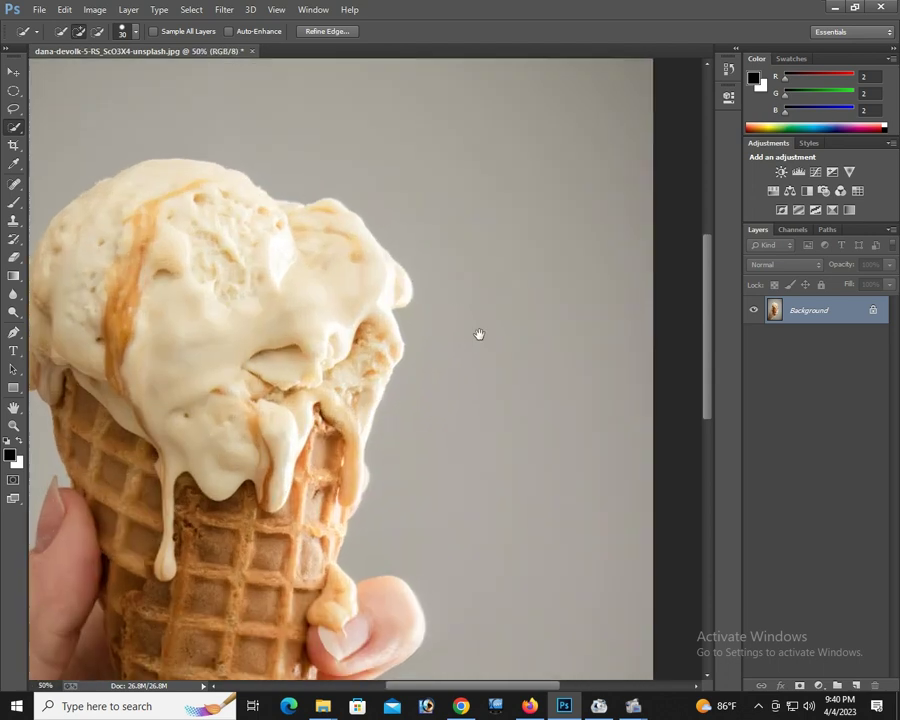
{"action": "mouse_move", "coordinate": [478, 332]}
{"action": "left_mouse_down"}
{"action": "mouse_move", "coordinate": [506, 339]}
{"action": "mouse_move", "coordinate": [443, 377]}
{"action": "mouse_move", "coordinate": [447, 193]}
{"action": "left_mouse_up"}
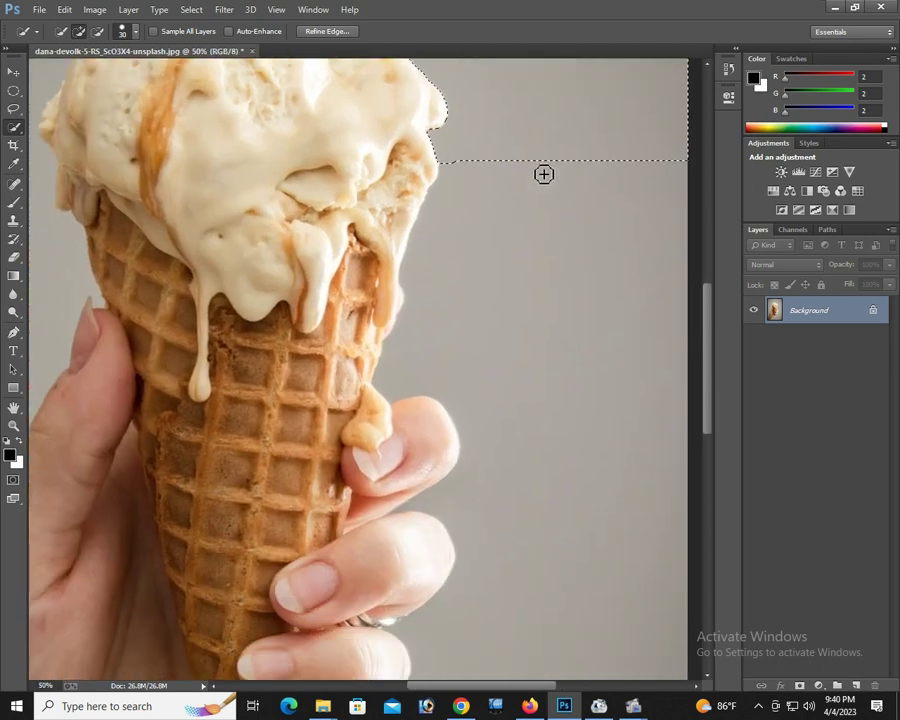
{"action": "left_click_drag", "start_coordinate": [540, 174], "coordinate": [514, 282]}
{"action": "left_click_drag", "start_coordinate": [493, 345], "coordinate": [490, 187]}
{"action": "mouse_move", "coordinate": [572, 283]}
{"action": "left_mouse_down"}
{"action": "mouse_move", "coordinate": [555, 383]}
{"action": "mouse_move", "coordinate": [484, 259]}
{"action": "left_mouse_up"}
- Extend the selection over the whole right-hand background down to the image's bottom edge
{"action": "right_click", "coordinate": [17, 133]}
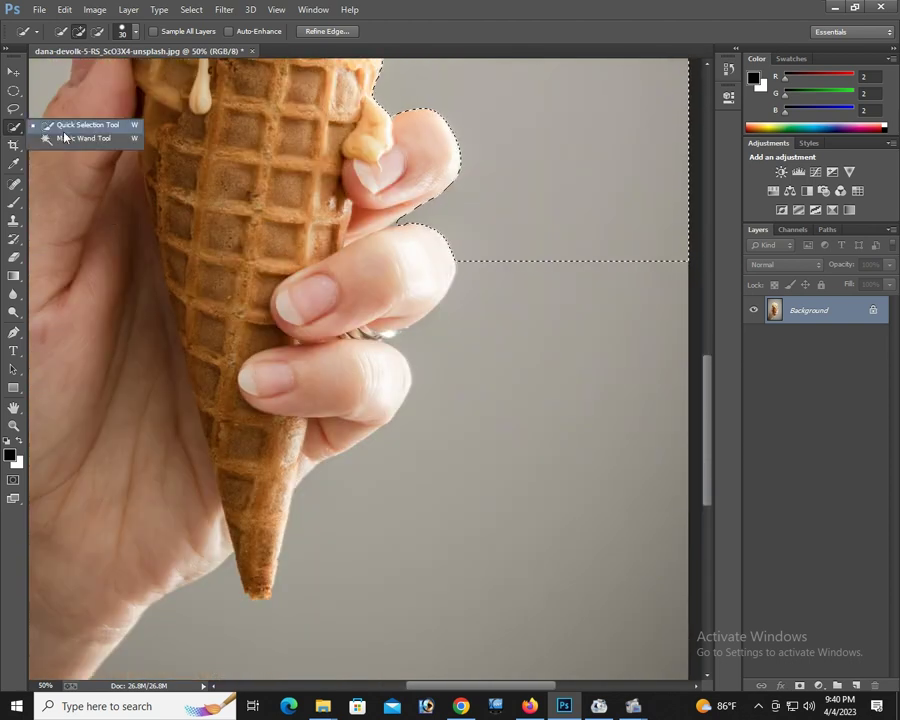
{"action": "left_click", "coordinate": [602, 268]}
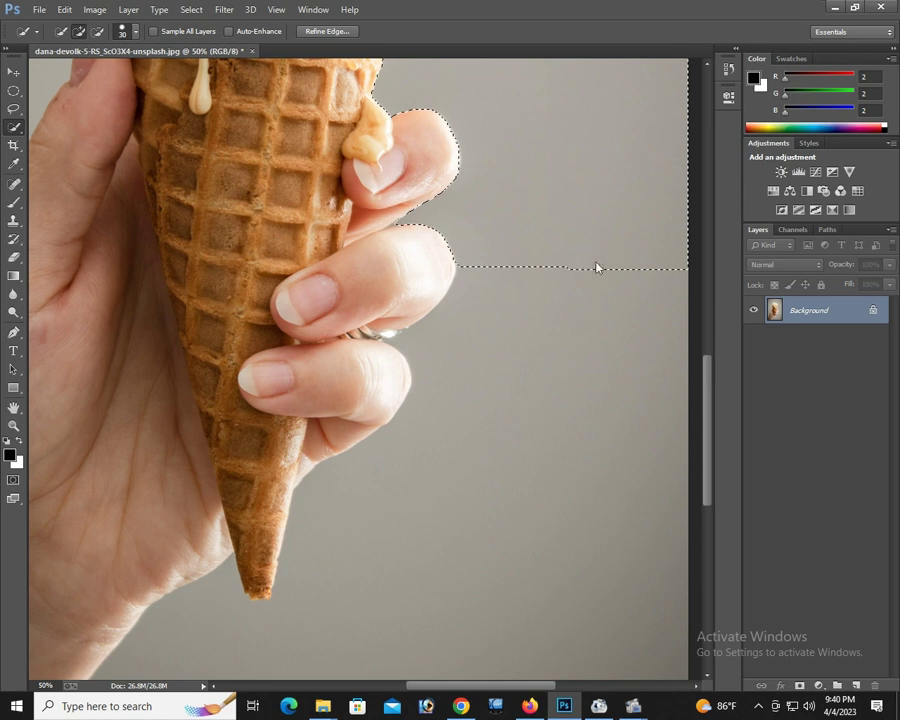
{"action": "scroll", "coordinate": [560, 300], "scroll_direction": "down", "scroll_amount": 1}
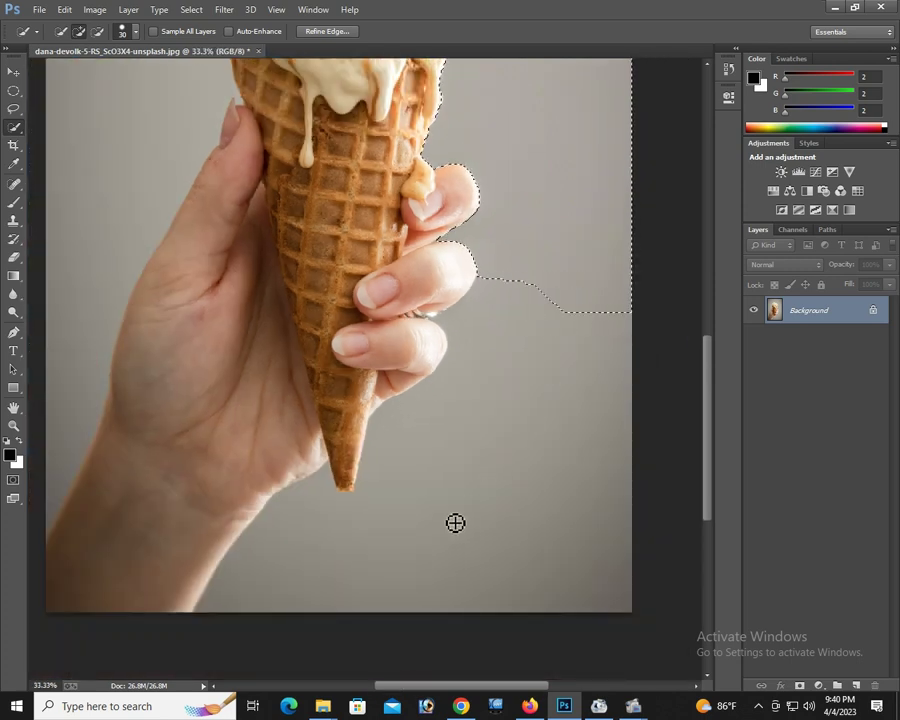
{"action": "left_click_drag", "start_coordinate": [456, 522], "coordinate": [428, 547]}
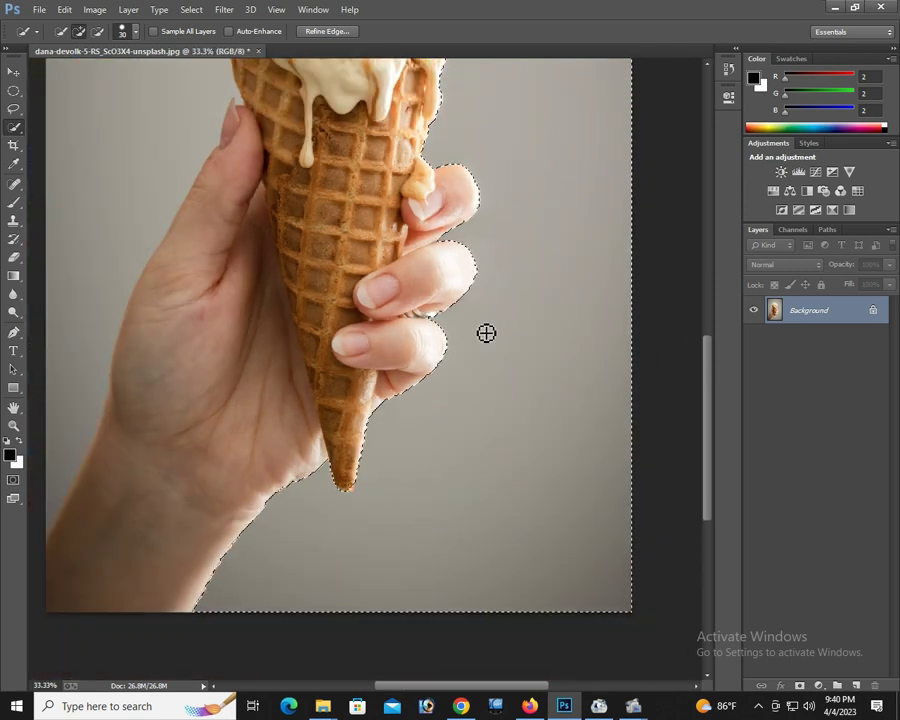
{"action": "scroll", "coordinate": [466, 292], "scroll_direction": "down", "scroll_amount": 1}
{"action": "key", "text": "ctrl+d"}
{"action": "key", "text": "ctrl+z"}
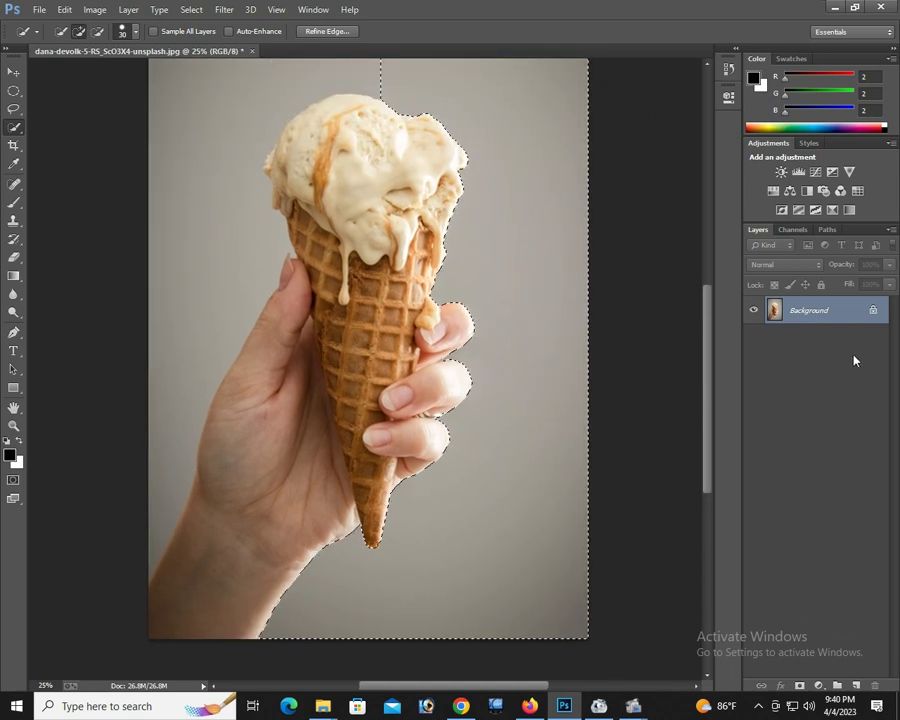
- Convert Background to Layer 0, delete the selected grey area to transparency, and deselect
{"action": "double_click", "coordinate": [872, 310]}
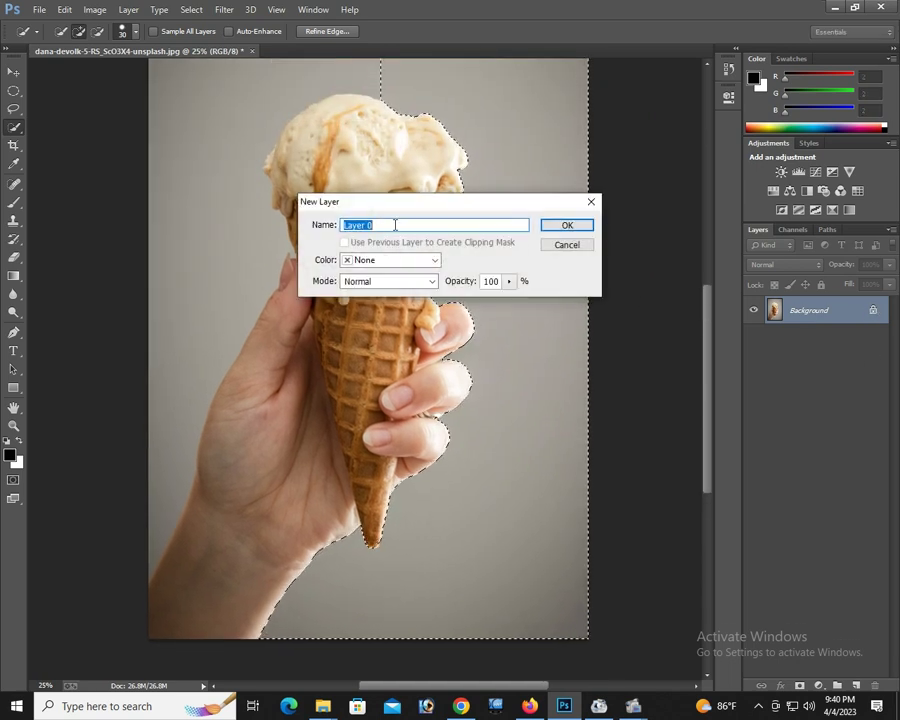
{"action": "left_click", "coordinate": [567, 224]}
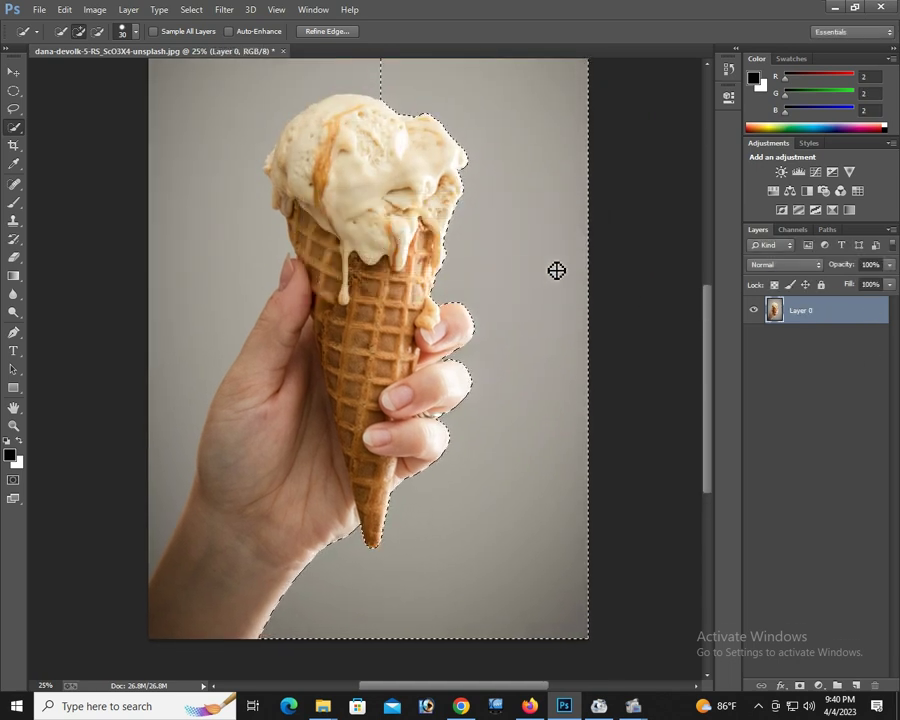
{"action": "key", "text": "Delete"}
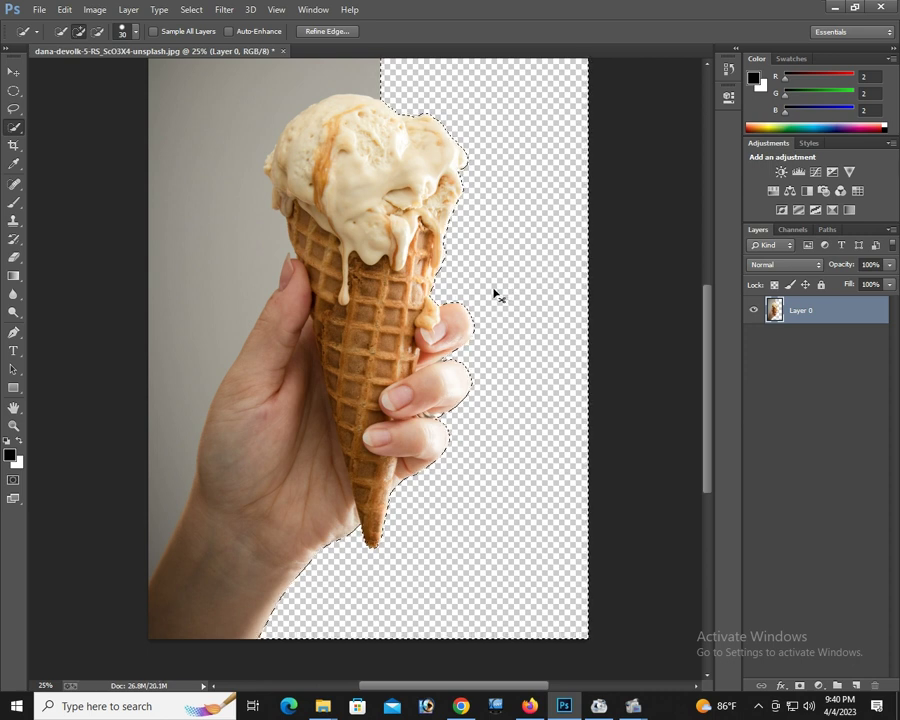
{"action": "key", "text": "ctrl+d"}
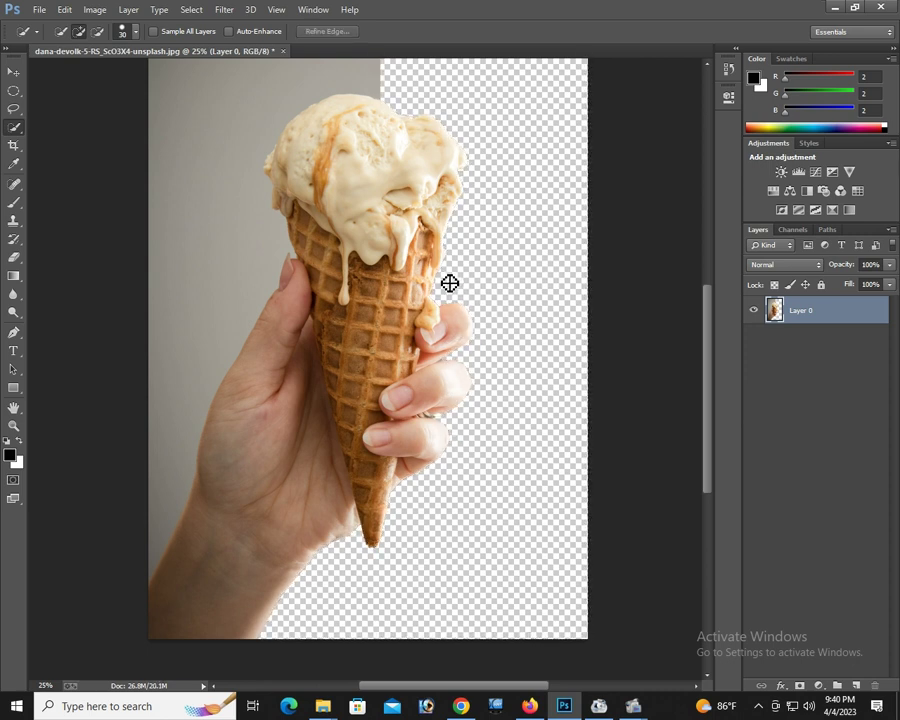
{"action": "key", "text": "ctrl+minus"}
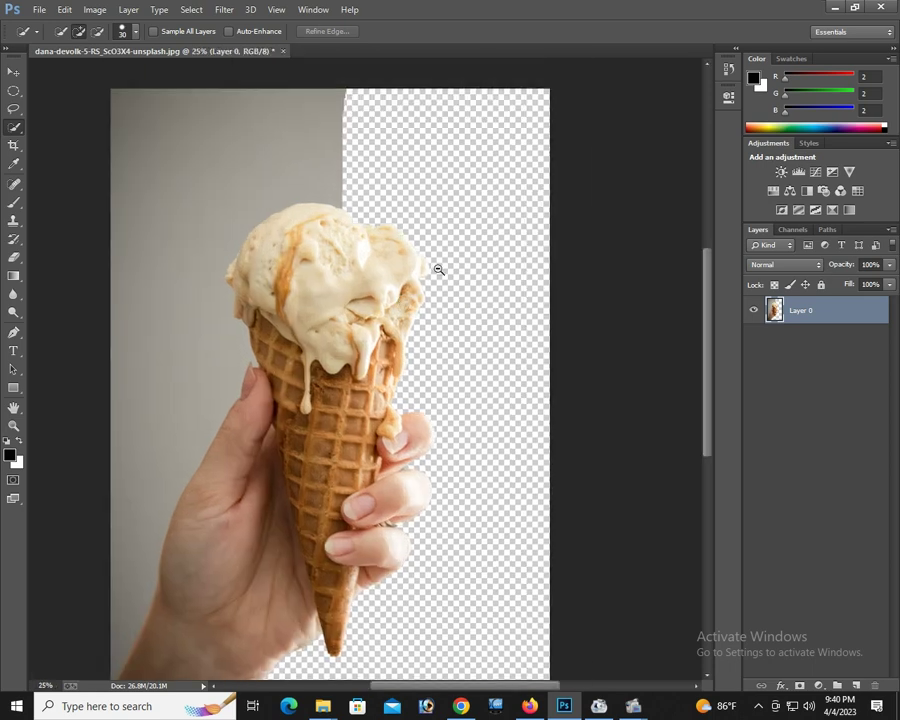
- Zoom in on the top edge and clear the leftover grey strip with a rectangular marquee
{"action": "key", "text": "v"}
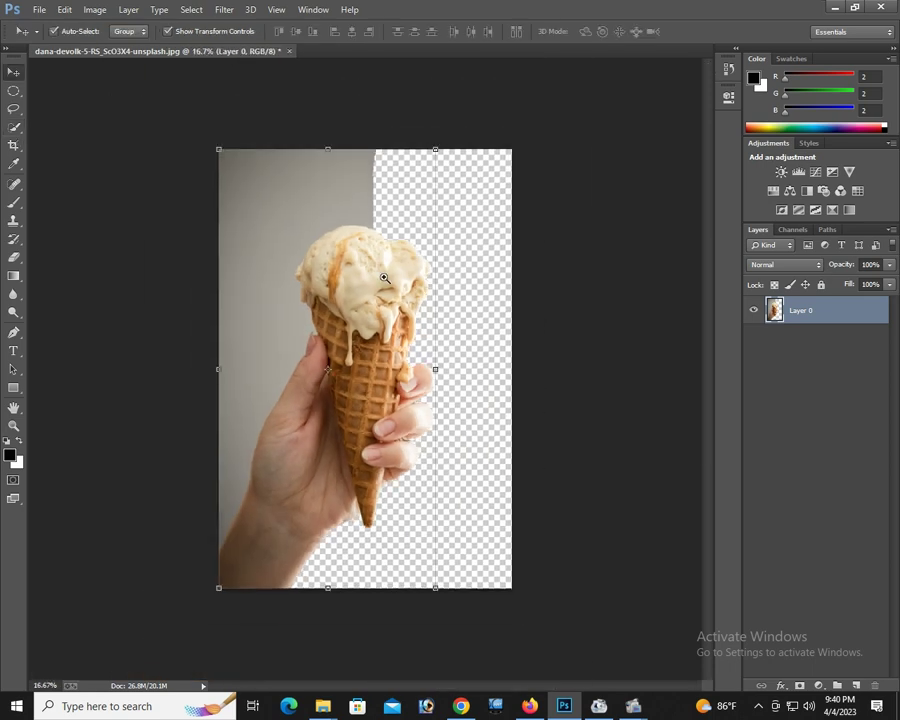
{"action": "left_click", "coordinate": [384, 277]}
{"action": "left_click", "coordinate": [373, 231]}
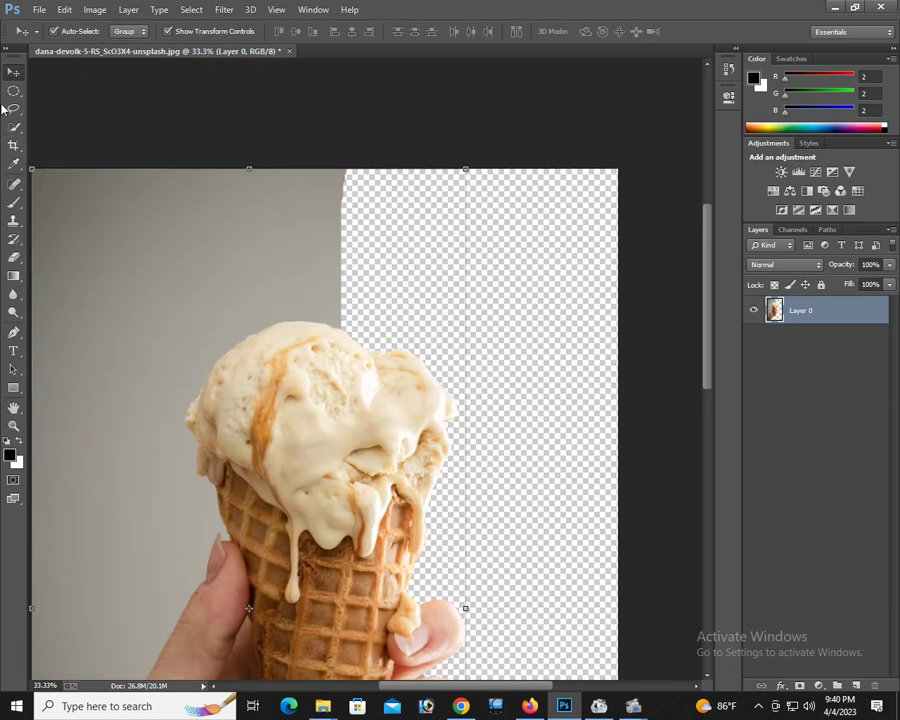
{"action": "left_click", "coordinate": [13, 90]}
{"action": "key", "text": "shift+m"}
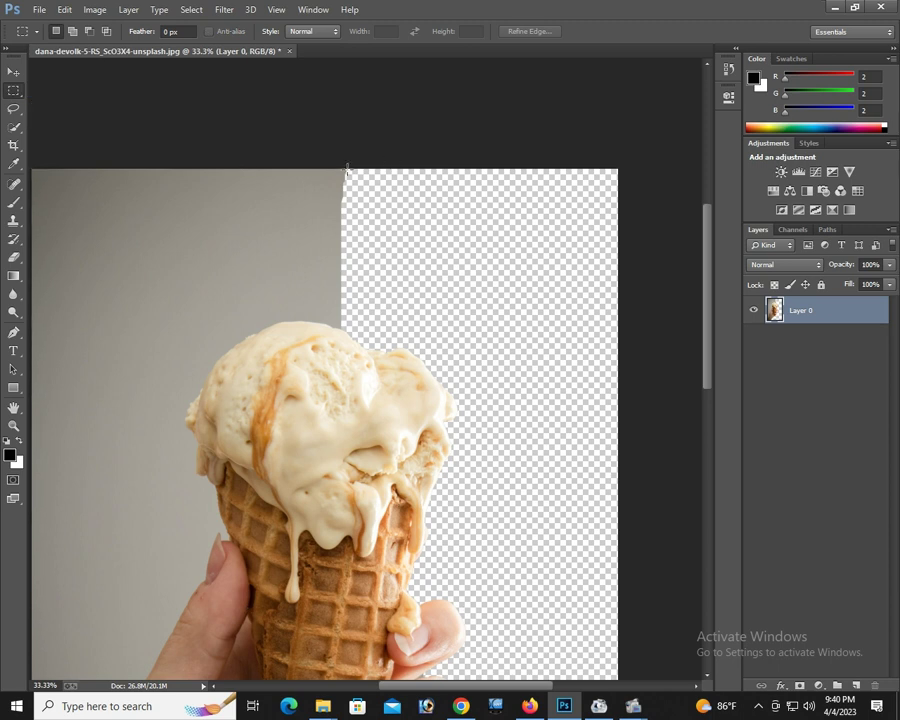
{"action": "left_click_drag", "start_coordinate": [347, 170], "coordinate": [415, 325]}
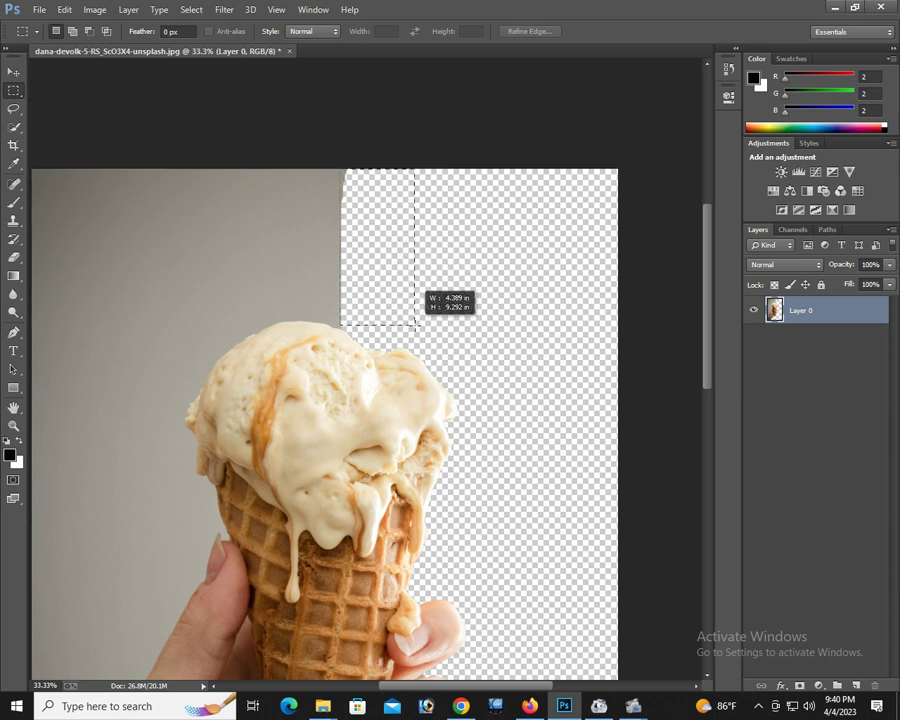
{"action": "key", "text": "Delete"}
{"action": "key", "text": "ctrl+d"}
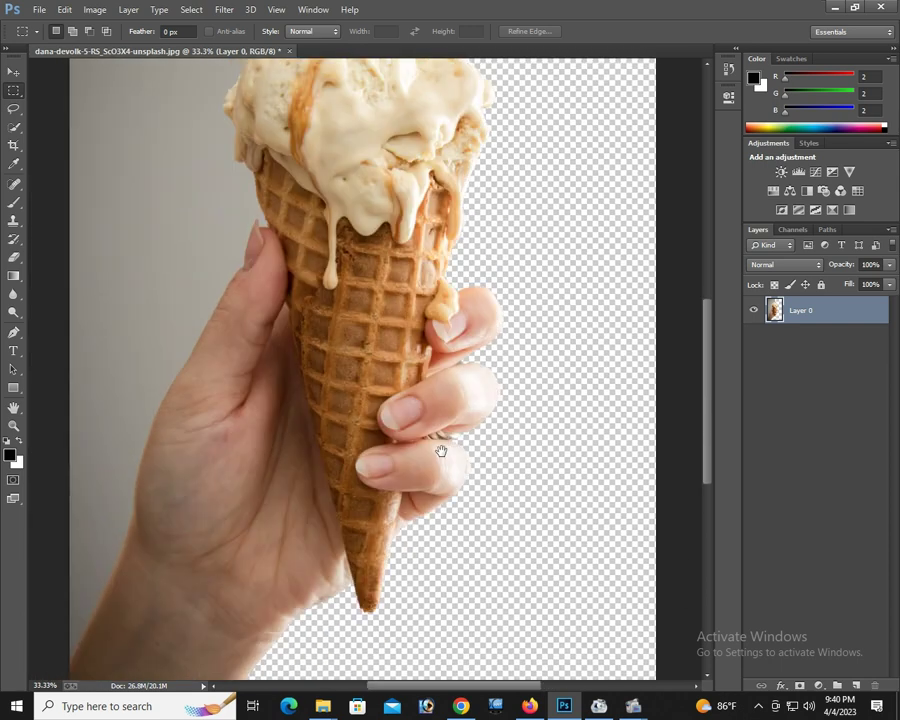
- Inspect the cone's cut edge up close, then bring up the Camera Raw Filter
{"action": "mouse_move", "coordinate": [417, 250]}
{"action": "left_mouse_down"}
{"action": "mouse_move", "coordinate": [424, 365]}
{"action": "mouse_move", "coordinate": [369, 301]}
{"action": "left_mouse_up"}
{"action": "left_click", "coordinate": [424, 365], "text": "ctrl"}
{"action": "left_click", "coordinate": [302, 224], "text": "alt"}
{"action": "left_click", "coordinate": [224, 9]}
{"action": "left_click", "coordinate": [250, 91]}
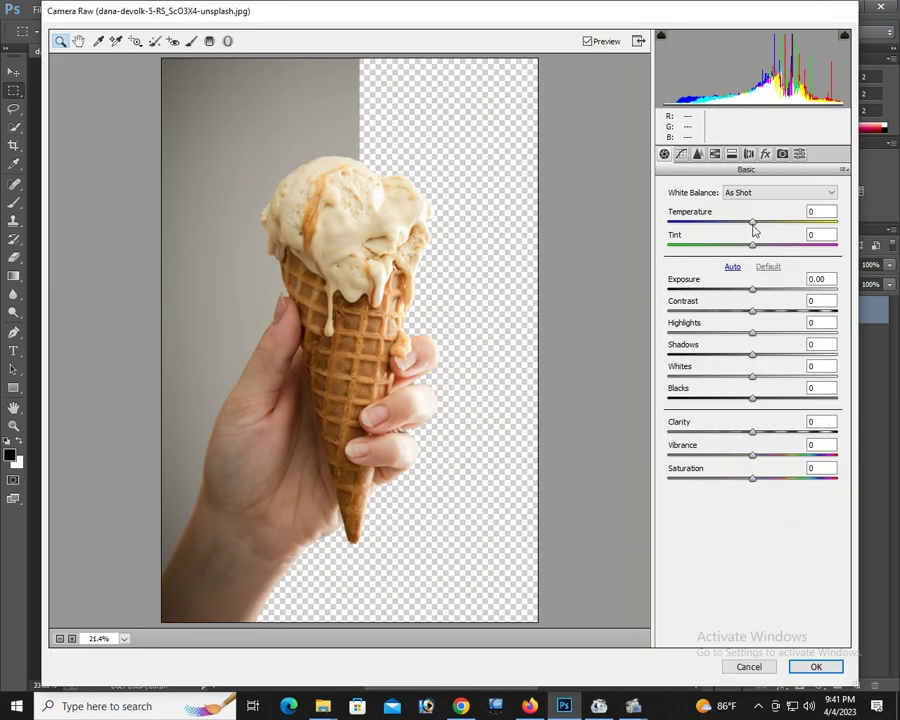
- In Camera Raw, cool the Temperature slightly and set Reds saturation +26 and Oranges +9
{"action": "left_click_drag", "start_coordinate": [753, 223], "coordinate": [744, 292]}
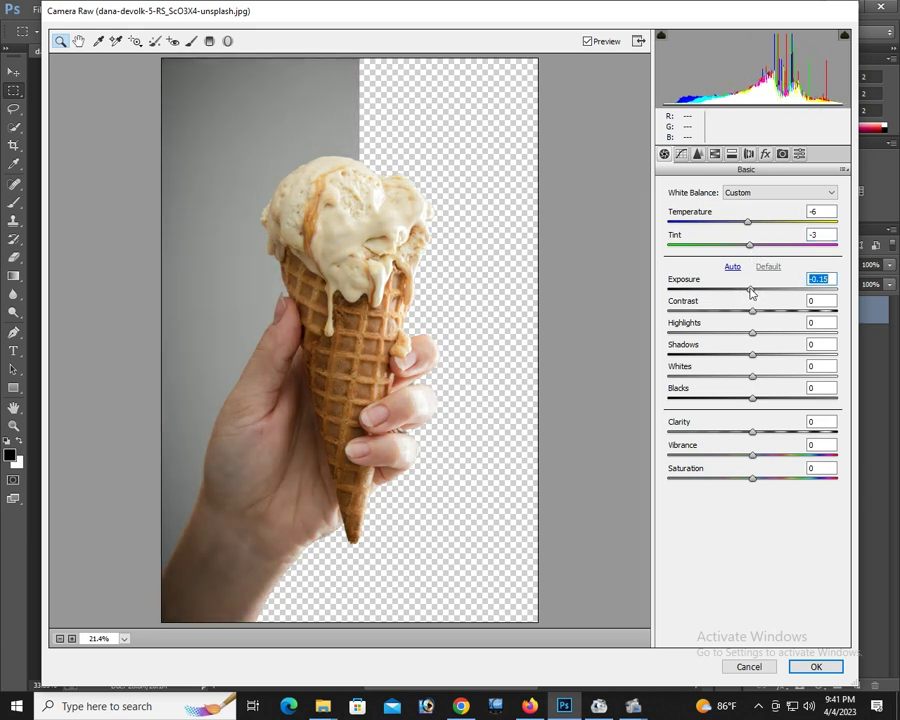
{"action": "type", "text": "0"}
{"action": "left_click", "coordinate": [716, 154]}
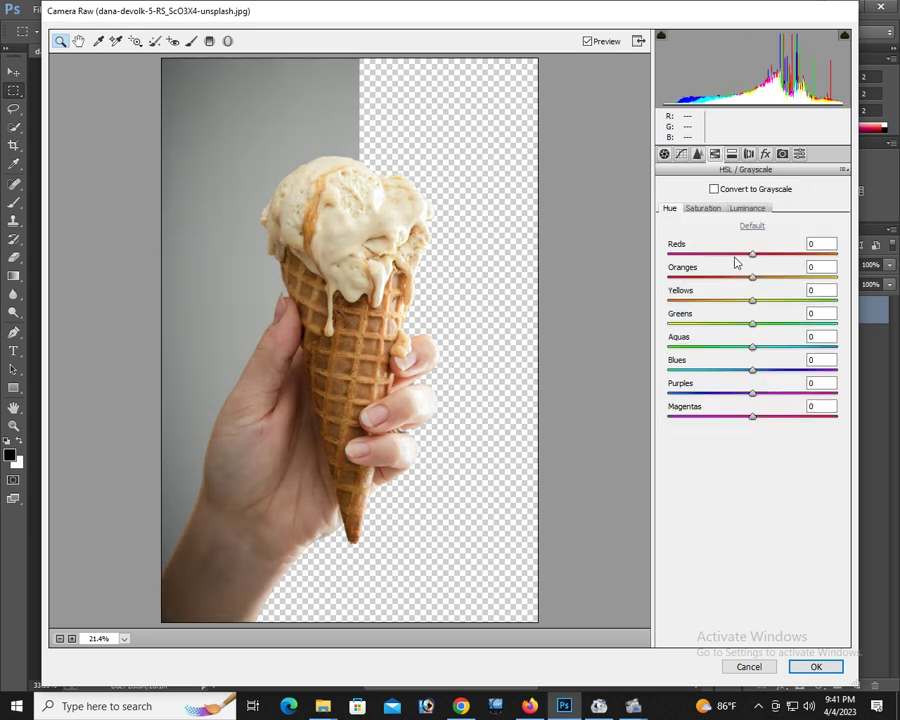
{"action": "left_click", "coordinate": [703, 208]}
{"action": "left_click_drag", "start_coordinate": [752, 254], "coordinate": [650, 274]}
{"action": "left_click", "coordinate": [774, 254]}
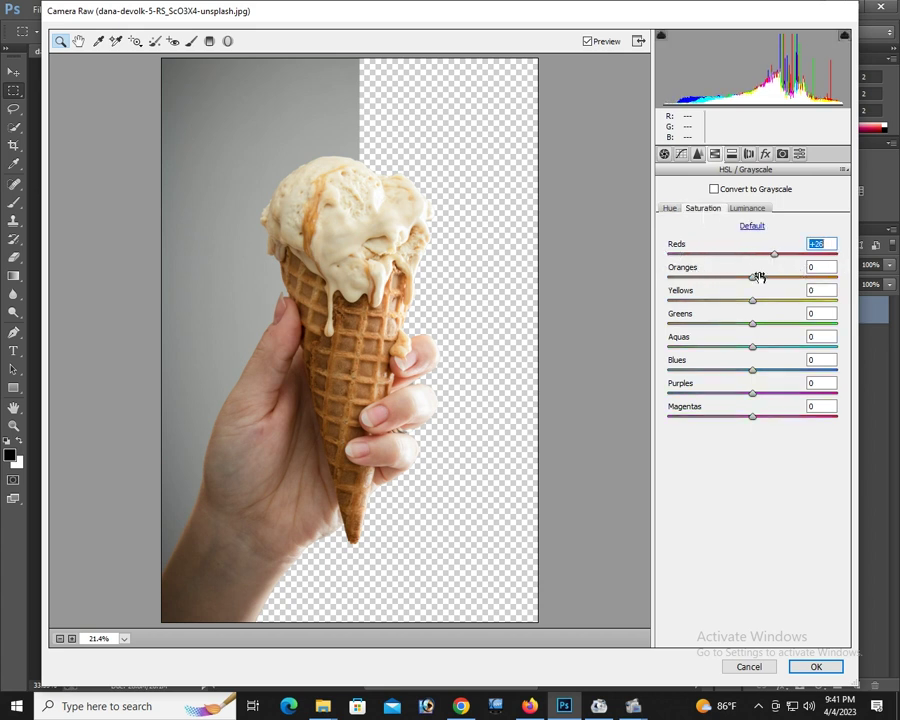
{"action": "mouse_move", "coordinate": [752, 277]}
{"action": "left_mouse_down"}
{"action": "mouse_move", "coordinate": [679, 279]}
{"action": "mouse_move", "coordinate": [781, 283]}
{"action": "mouse_move", "coordinate": [769, 304]}
{"action": "mouse_move", "coordinate": [746, 315]}
{"action": "mouse_move", "coordinate": [795, 326]}
{"action": "mouse_move", "coordinate": [758, 350]}
{"action": "left_mouse_up"}
- Apply the Camera Raw changes and add an enlarged 'Background' text label above the ice cream
{"action": "left_click", "coordinate": [812, 664]}
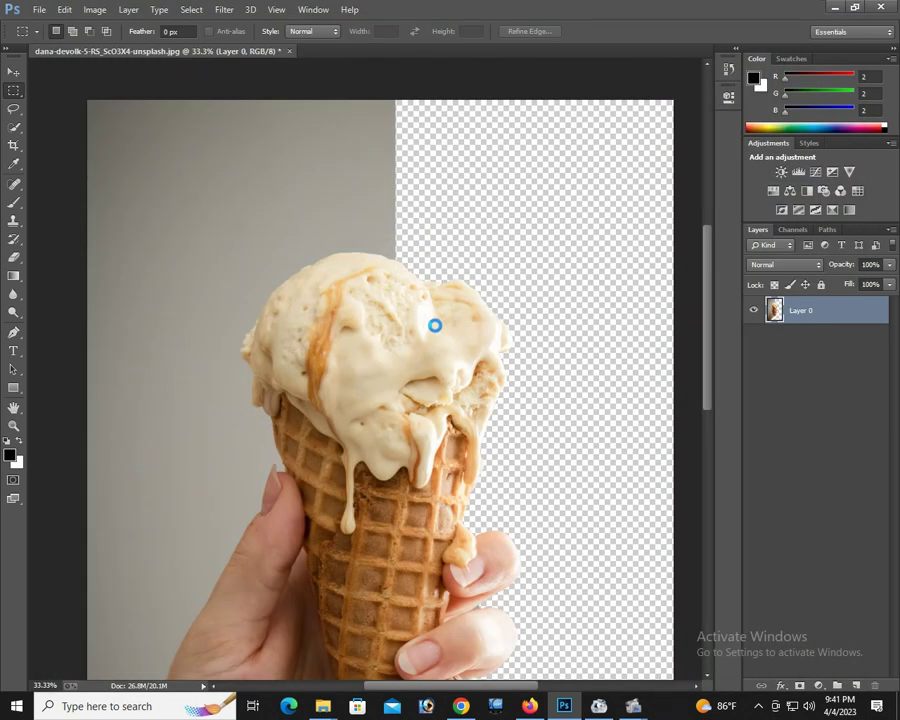
{"action": "key", "text": "ctrl+minus"}
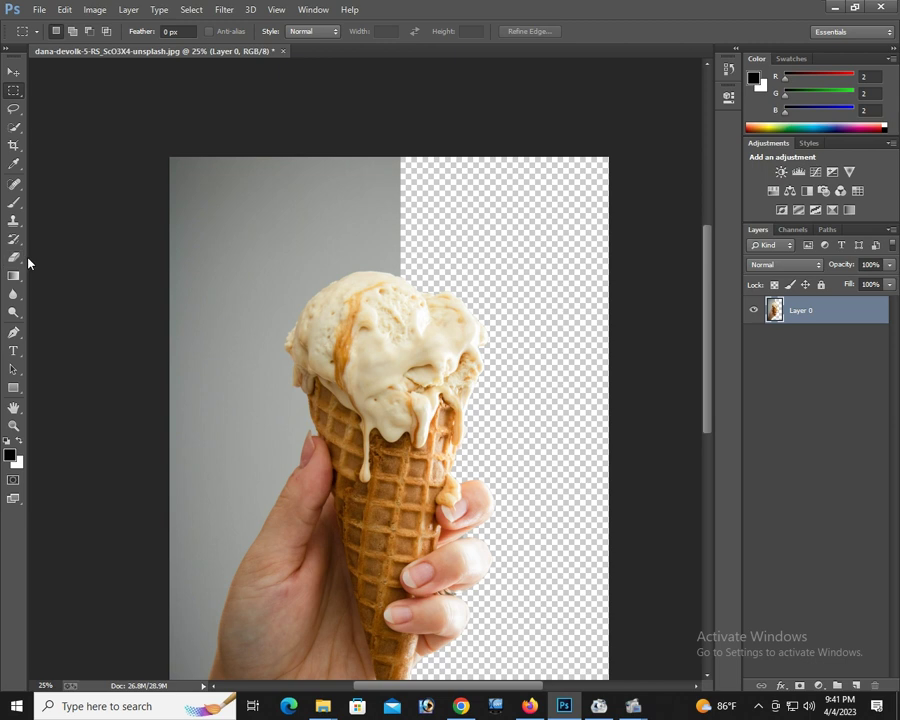
{"action": "left_click", "coordinate": [13, 351]}
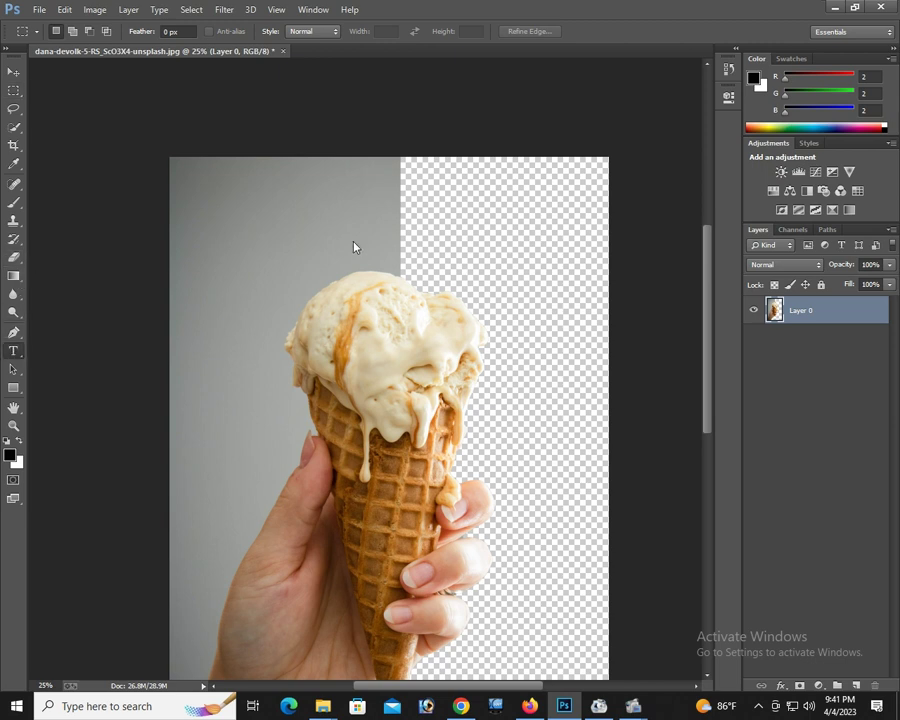
{"action": "left_click", "coordinate": [309, 231]}
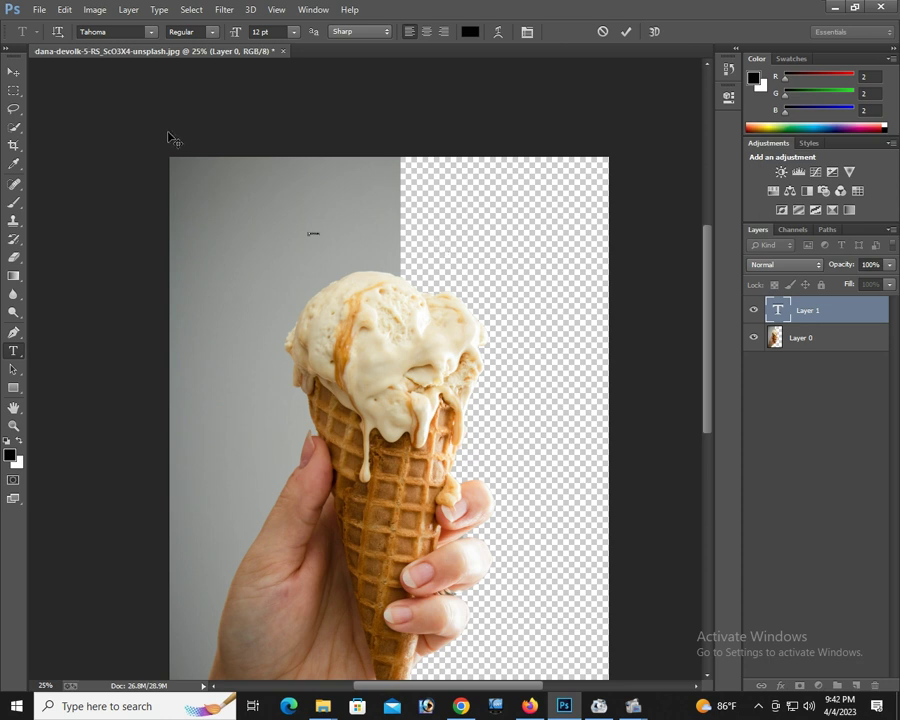
{"action": "left_click", "coordinate": [13, 72]}
{"action": "mouse_move", "coordinate": [321, 237]}
{"action": "left_mouse_down"}
{"action": "mouse_move", "coordinate": [400, 254]}
{"action": "mouse_move", "coordinate": [356, 240]}
{"action": "mouse_move", "coordinate": [506, 234]}
{"action": "left_mouse_up"}
{"action": "key", "text": "Return"}
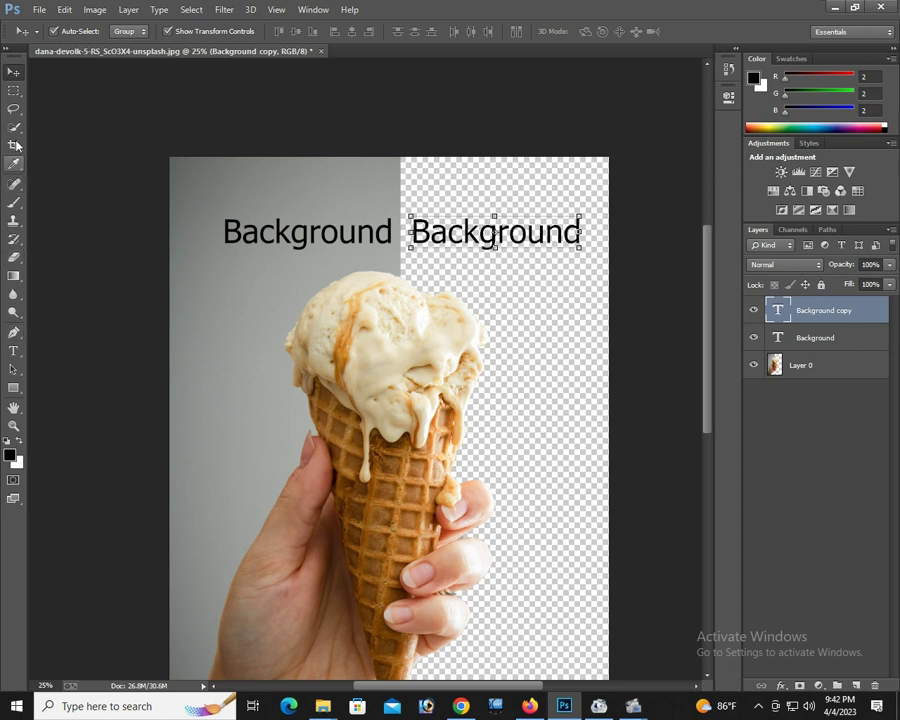
- Change the second label's text to 'Remove', then switch to the sneaker-on-blue image
{"action": "left_click", "coordinate": [13, 351]}
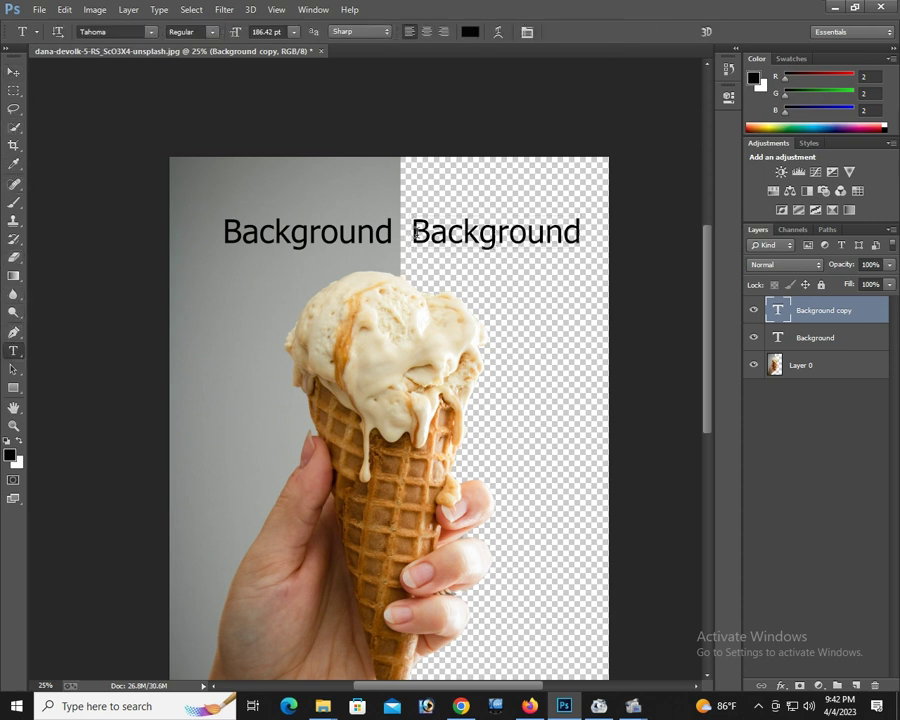
{"action": "left_click_drag", "start_coordinate": [417, 233], "coordinate": [587, 232]}
{"action": "type", "text": "Re"}
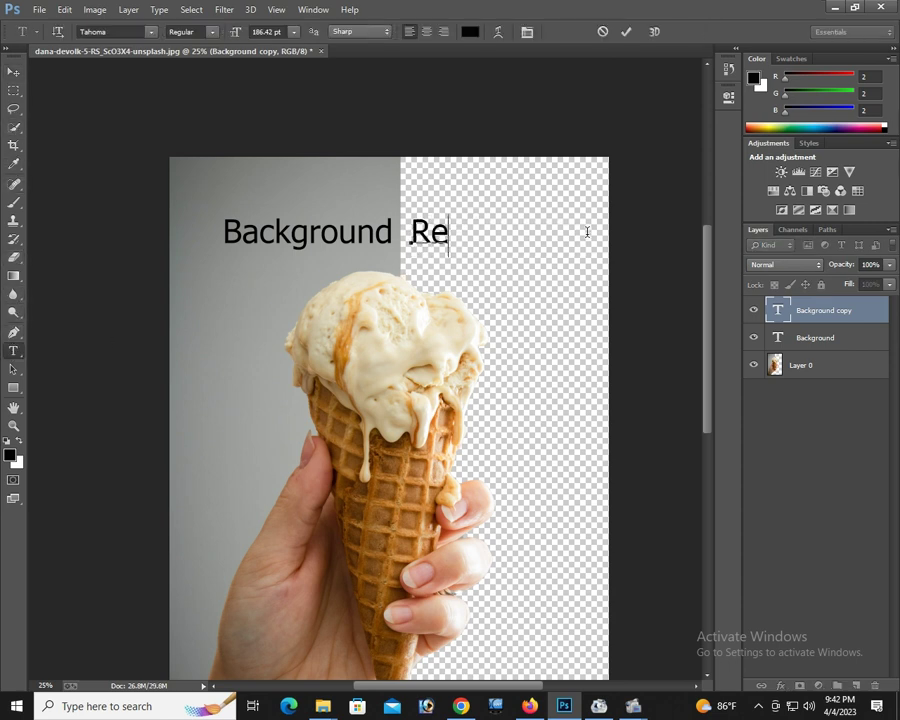
{"action": "type", "text": "move"}
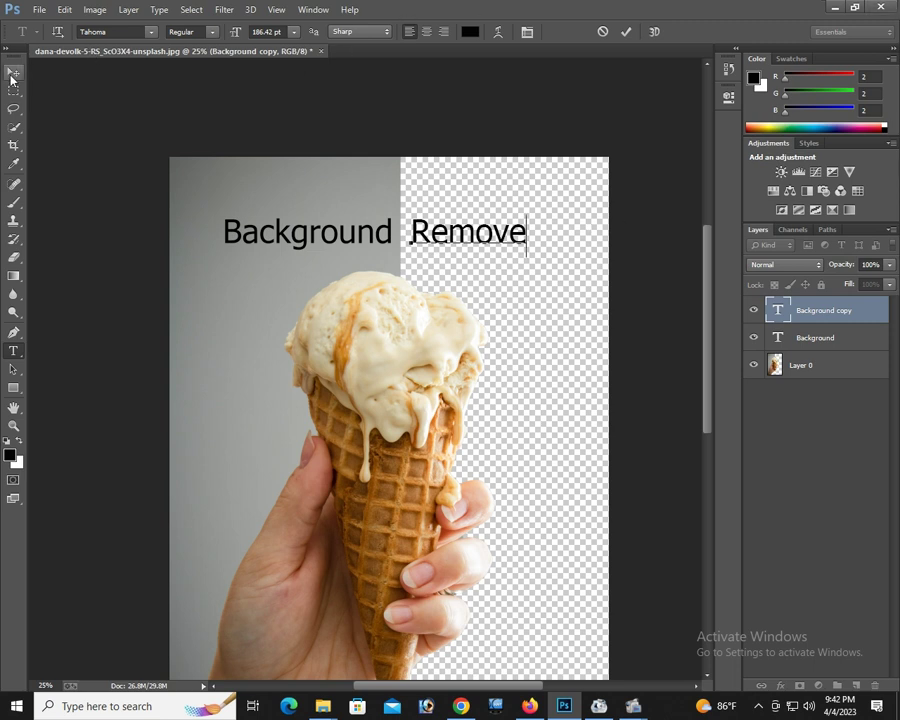
{"action": "left_click", "coordinate": [12, 74]}
{"action": "key", "text": "ctrl+minus"}
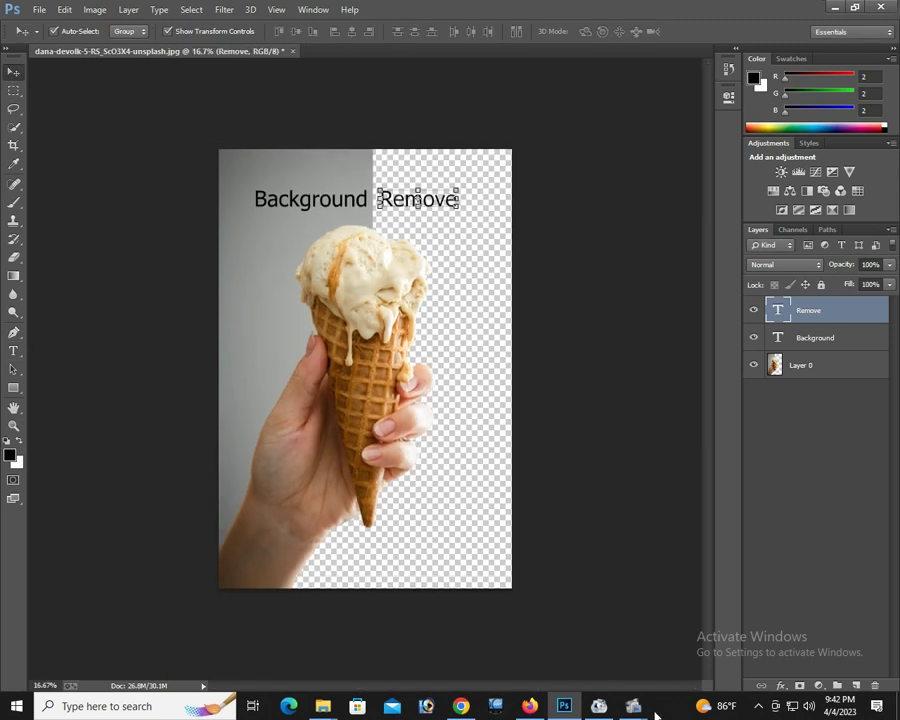
{"action": "mouse_move", "coordinate": [633, 706]}
{"action": "left_click", "coordinate": [619, 692]}
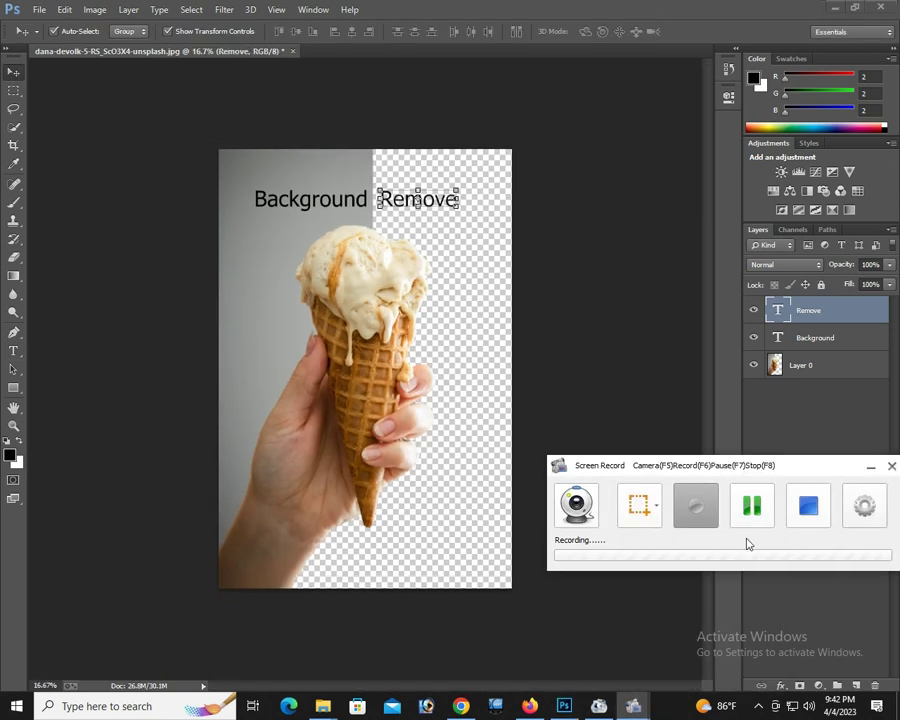
{"action": "left_click", "coordinate": [753, 507]}
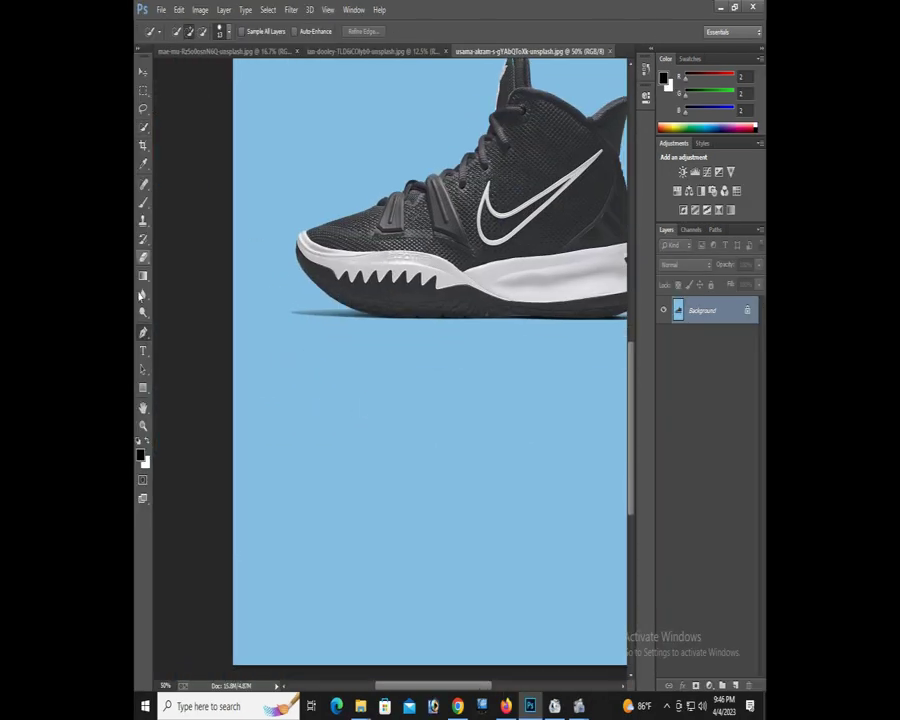
- With the Pen tool and Paths panel, place the first anchors at the sneaker's heel and notch corner
{"action": "left_click", "coordinate": [143, 336]}
{"action": "scroll", "coordinate": [413, 350], "scroll_direction": "down", "scroll_amount": 1}
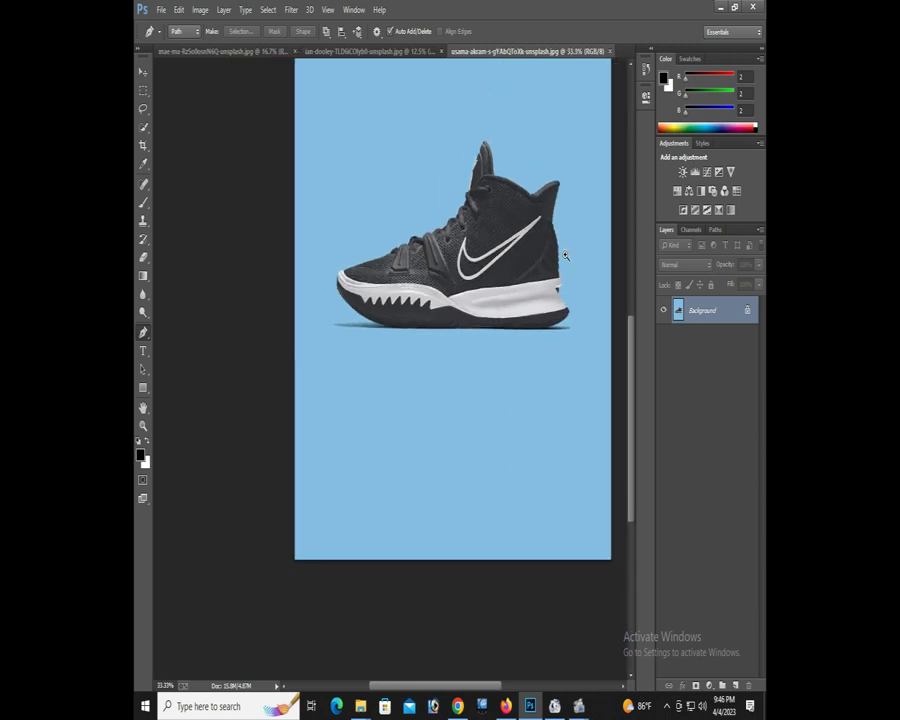
{"action": "scroll", "coordinate": [552, 345], "scroll_direction": "up", "scroll_amount": 3}
{"action": "scroll", "coordinate": [552, 345], "scroll_direction": "up", "scroll_amount": 1}
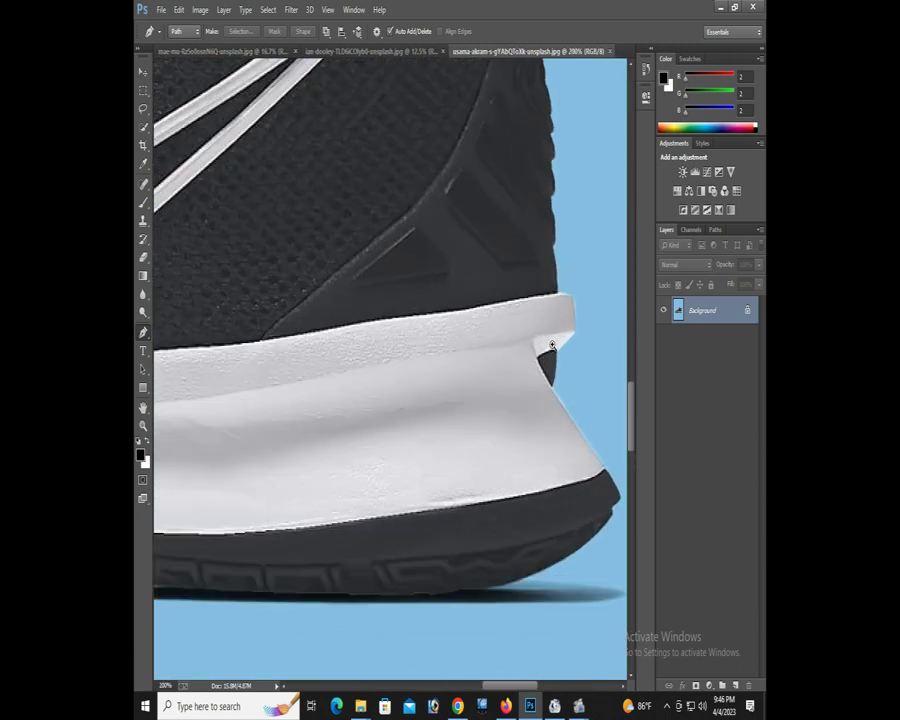
{"action": "left_click", "coordinate": [716, 230]}
{"action": "left_click", "coordinate": [557, 359]}
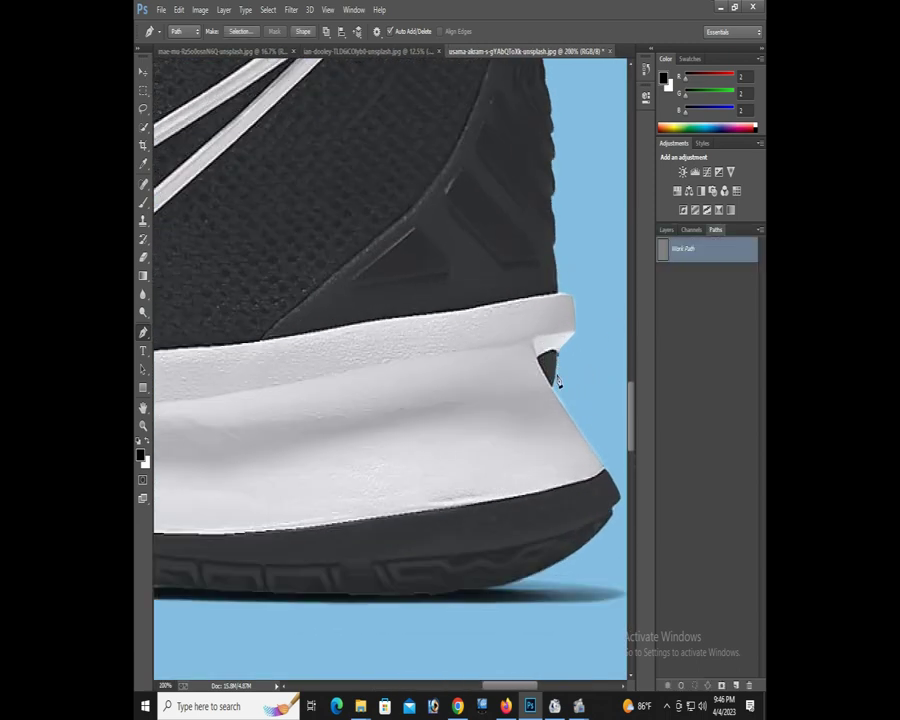
{"action": "scroll", "coordinate": [560, 366], "scroll_direction": "up", "scroll_amount": 2}
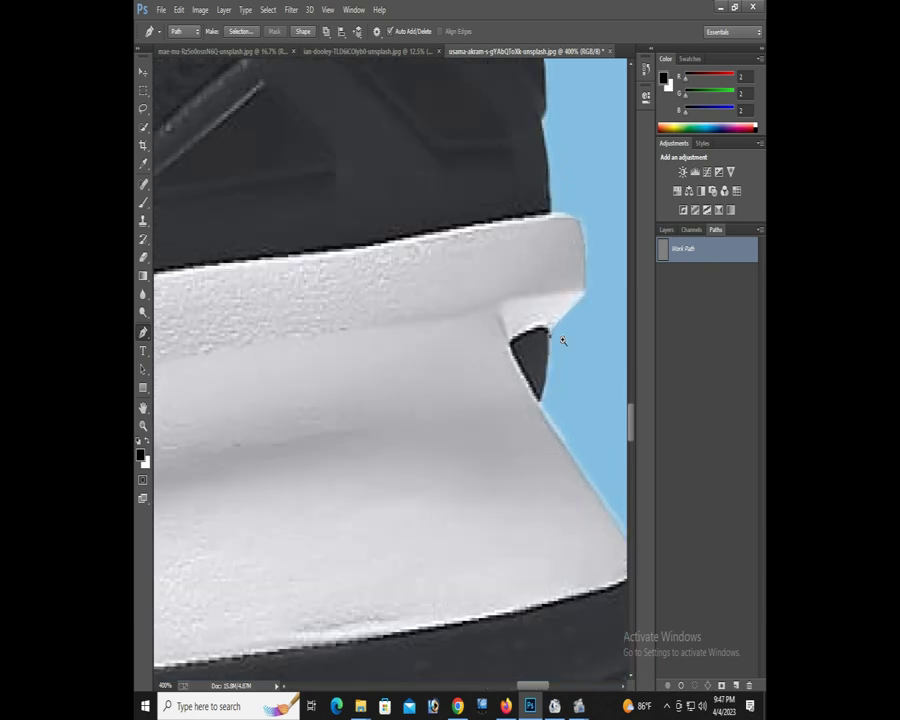
{"action": "scroll", "coordinate": [556, 340], "scroll_direction": "up", "scroll_amount": 1}
{"action": "left_click", "coordinate": [546, 424]}
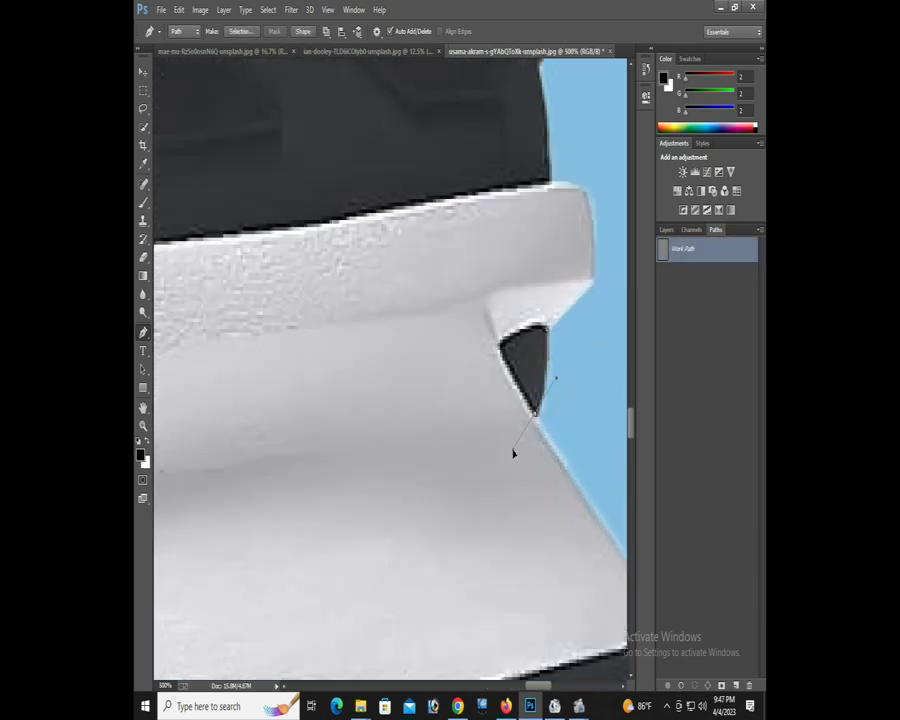
{"action": "scroll", "coordinate": [540, 425], "scroll_direction": "down", "scroll_amount": 1}
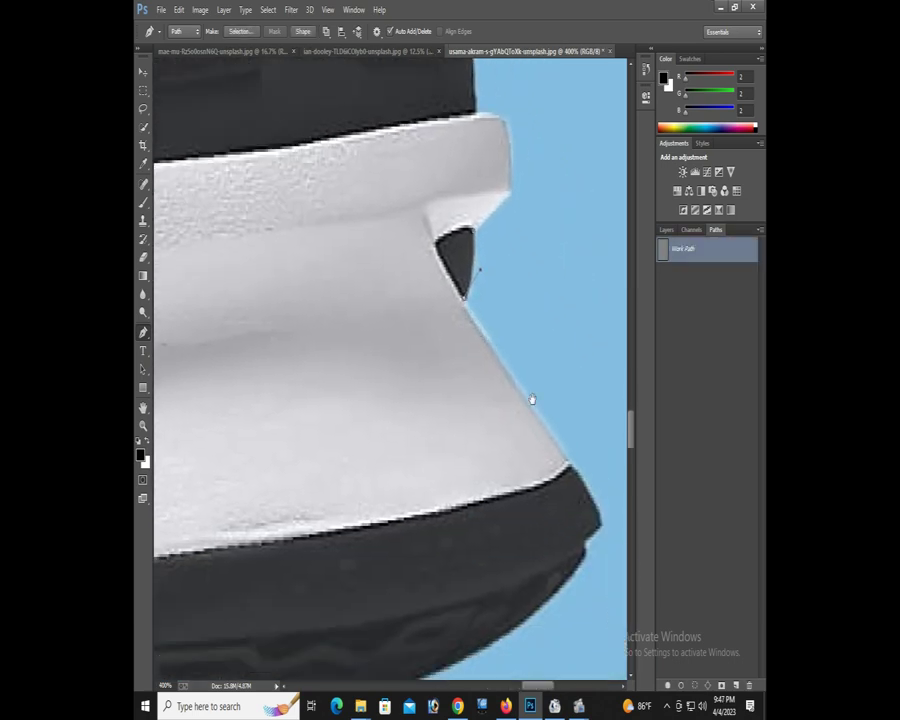
{"action": "left_click_drag", "start_coordinate": [569, 467], "coordinate": [530, 340]}
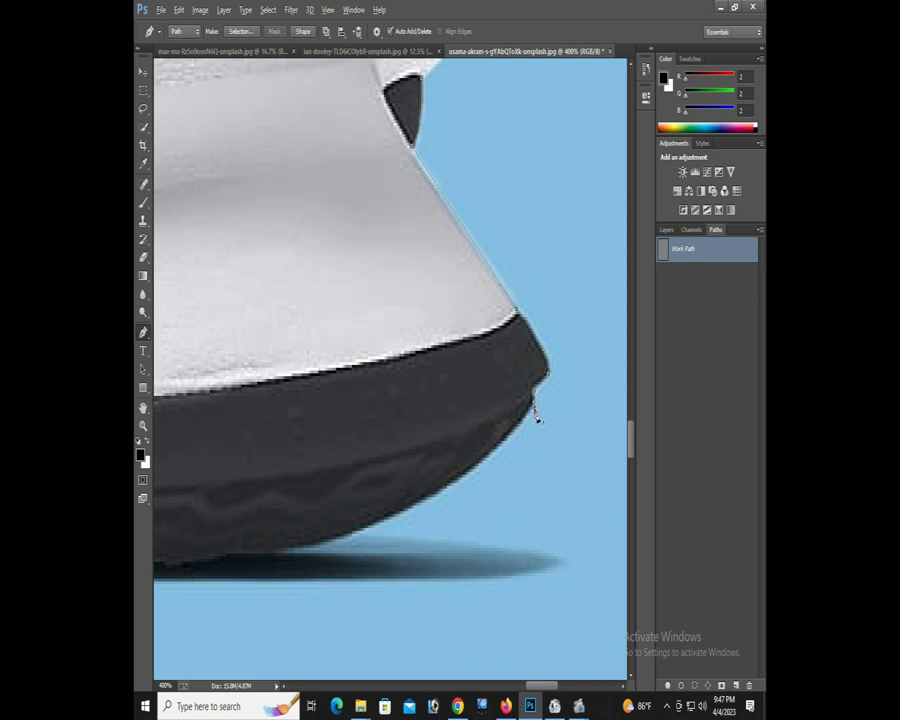
- Add curved anchors around the rounded heel of the sole and along its bottom edge
{"action": "scroll", "coordinate": [472, 455], "scroll_direction": "down", "scroll_amount": 1}
{"action": "mouse_move", "coordinate": [331, 528]}
{"action": "left_mouse_down"}
{"action": "mouse_move", "coordinate": [215, 545]}
{"action": "mouse_move", "coordinate": [200, 563]}
{"action": "left_mouse_up"}
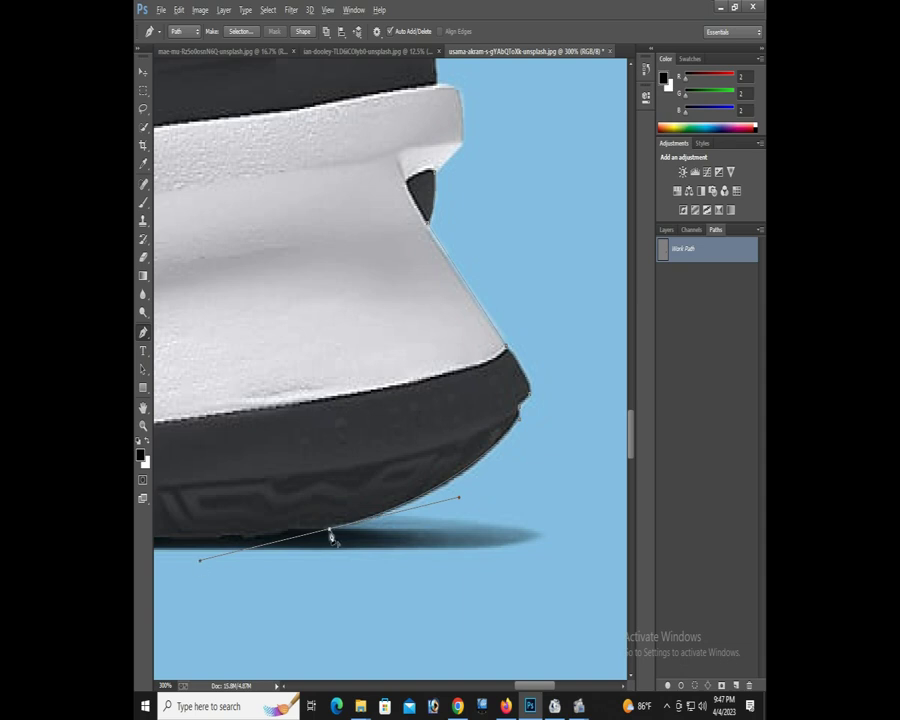
{"action": "left_click_drag", "start_coordinate": [331, 537], "coordinate": [556, 398]}
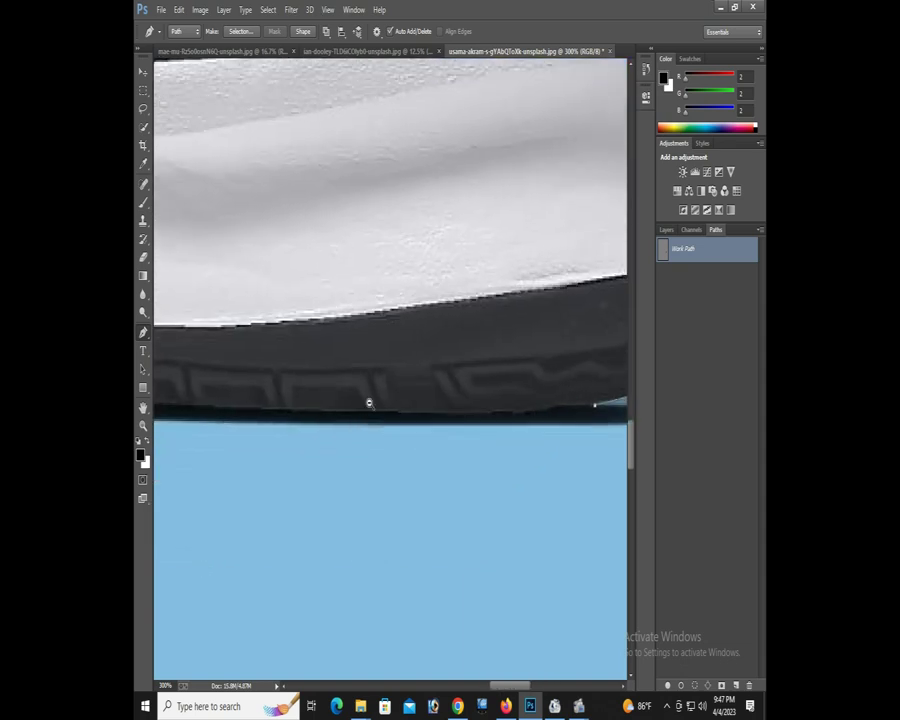
{"action": "scroll", "coordinate": [362, 403], "scroll_direction": "down", "scroll_amount": 3}
{"action": "scroll", "coordinate": [380, 410], "scroll_direction": "down", "scroll_amount": 1}
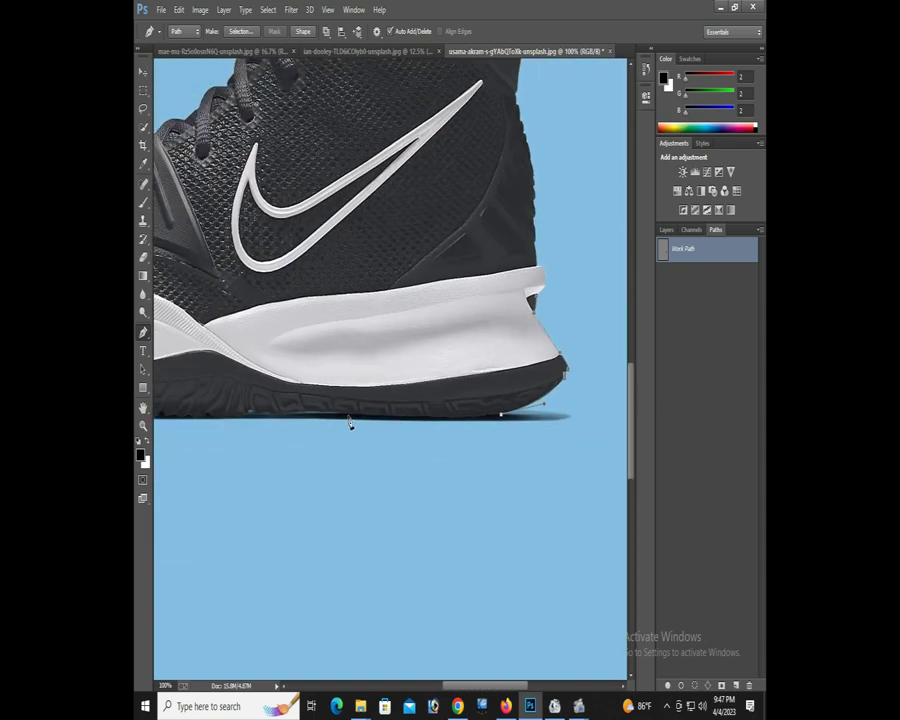
{"action": "left_click_drag", "start_coordinate": [349, 416], "coordinate": [288, 410]}
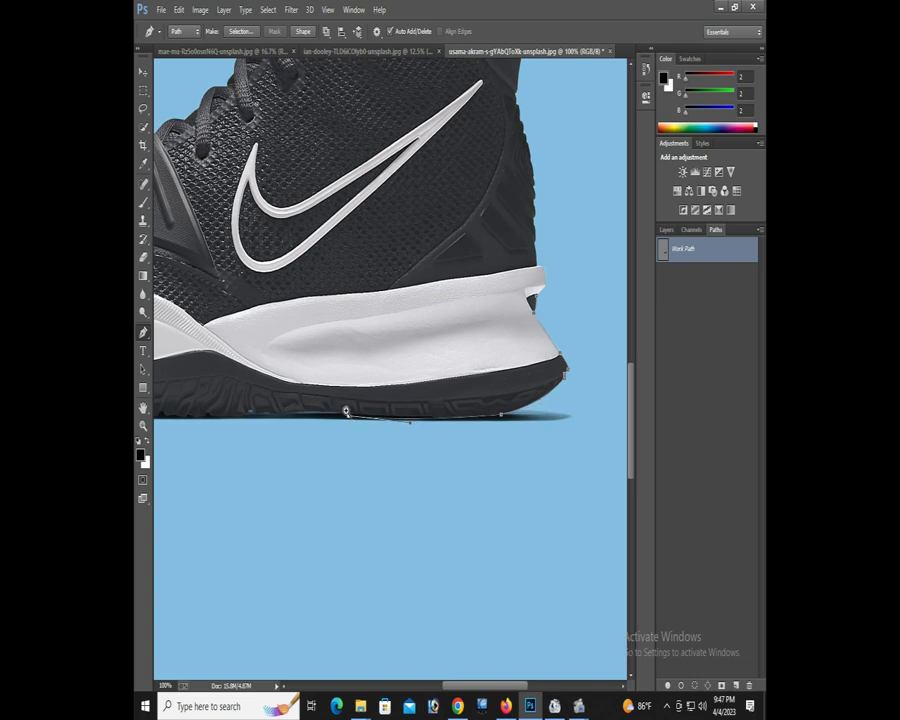
{"action": "scroll", "coordinate": [346, 411], "scroll_direction": "up", "scroll_amount": 2}
{"action": "left_click_drag", "start_coordinate": [336, 368], "coordinate": [503, 376]}
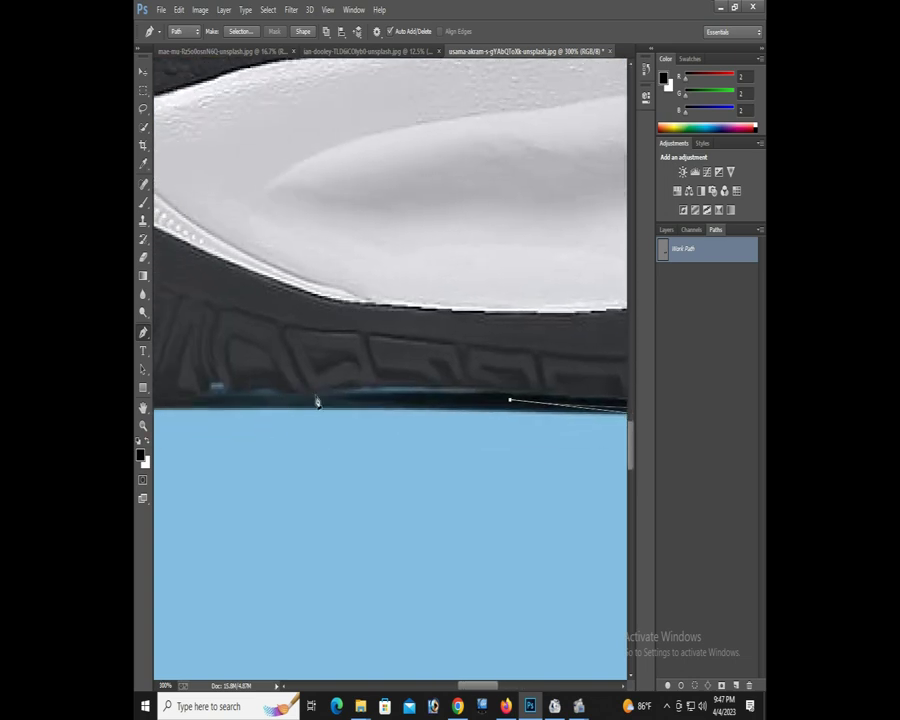
{"action": "left_click_drag", "start_coordinate": [315, 396], "coordinate": [211, 416]}
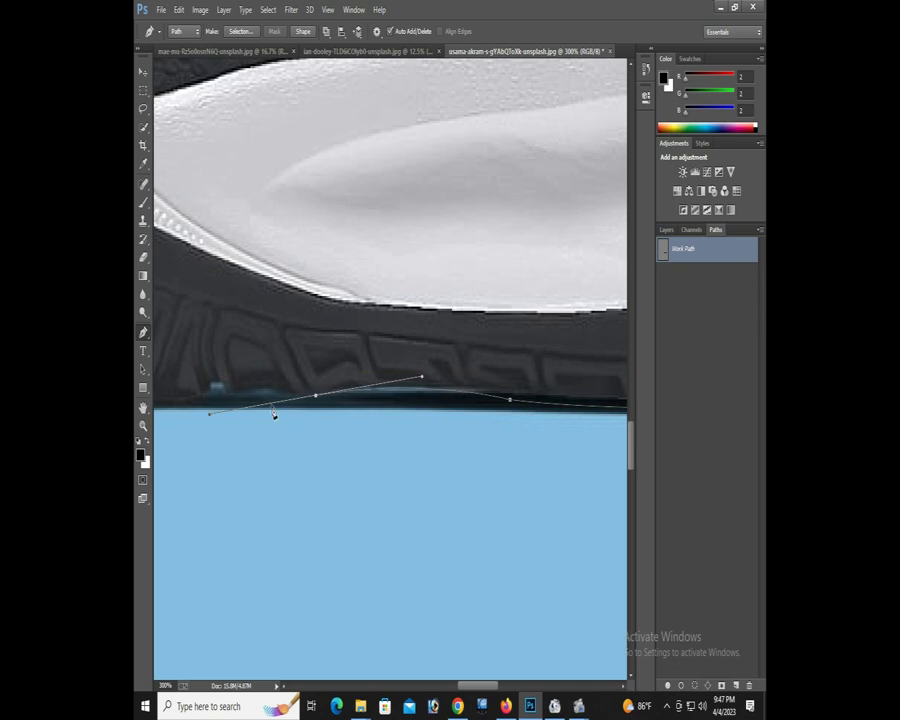
{"action": "left_click", "coordinate": [317, 398], "text": "alt"}
{"action": "left_click_drag", "start_coordinate": [318, 400], "coordinate": [469, 398]}
{"action": "left_click", "coordinate": [437, 391]}
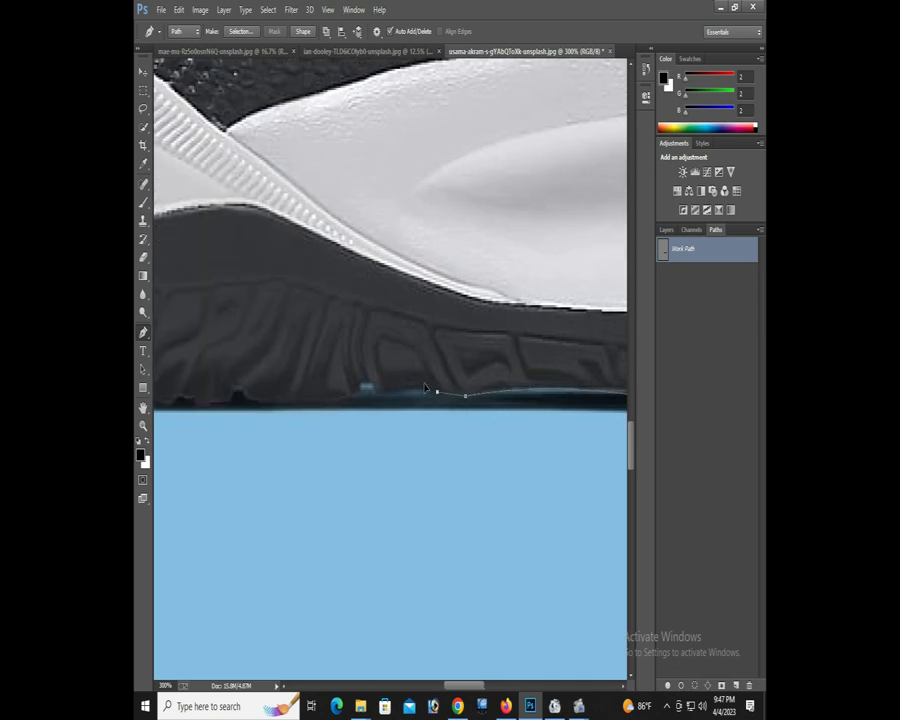
{"action": "left_click_drag", "start_coordinate": [413, 391], "coordinate": [406, 390]}
- Continue smooth anchors along the sole edge, curving over the tread bump
{"action": "scroll", "coordinate": [358, 408], "scroll_direction": "left", "scroll_amount": 2}
{"action": "scroll", "coordinate": [410, 398], "scroll_direction": "left", "scroll_amount": 4}
{"action": "left_click_drag", "start_coordinate": [424, 402], "coordinate": [410, 400]}
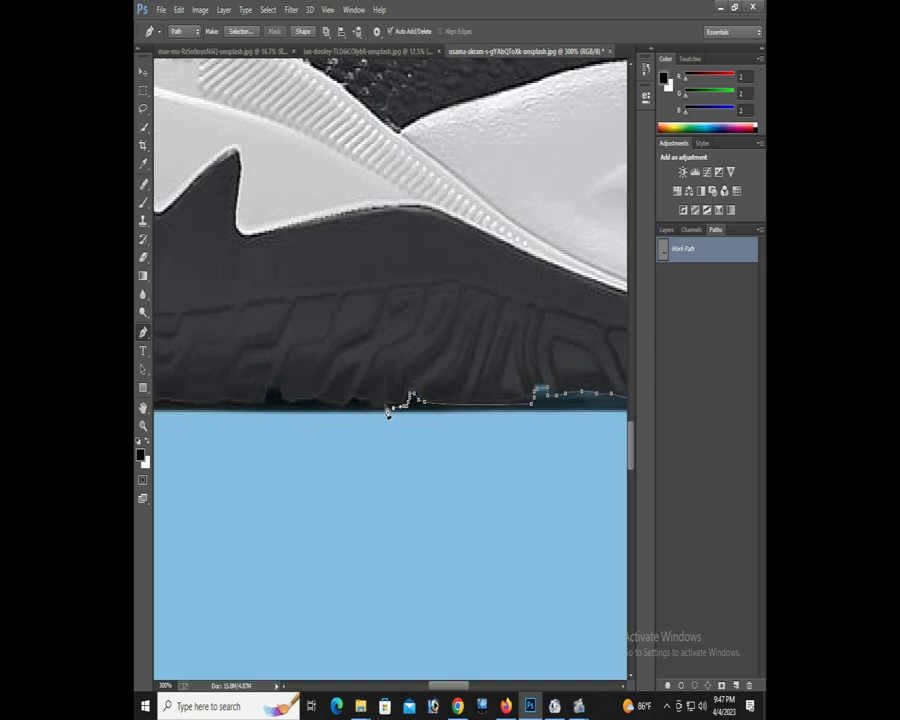
{"action": "scroll", "coordinate": [388, 412], "scroll_direction": "up", "scroll_amount": 1}
{"action": "scroll", "coordinate": [390, 406], "scroll_direction": "up", "scroll_amount": 1}
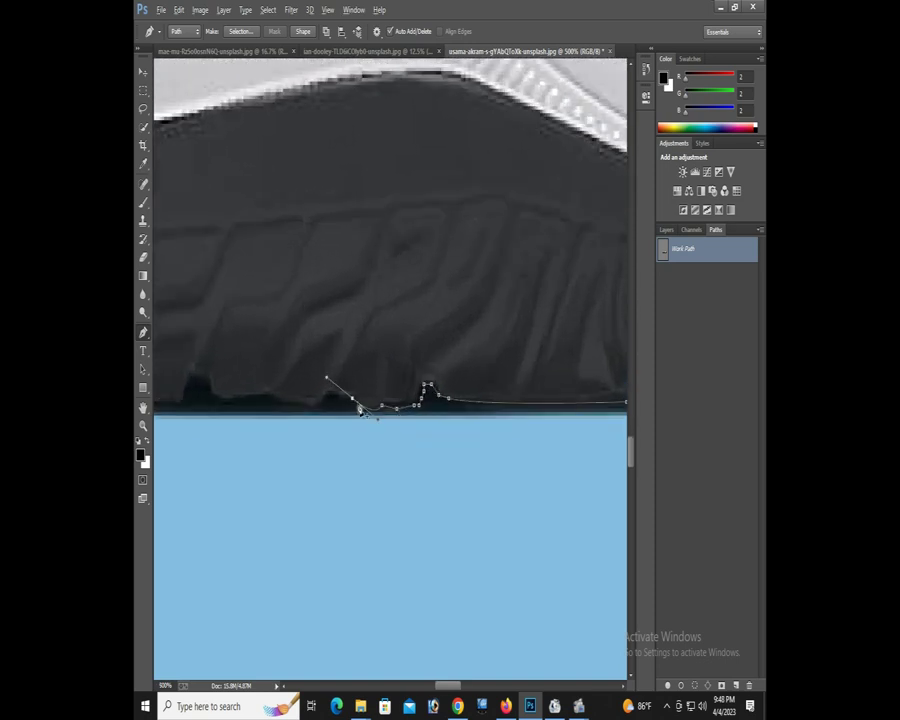
{"action": "mouse_move", "coordinate": [317, 408]}
{"action": "left_mouse_down"}
{"action": "mouse_move", "coordinate": [305, 429]}
{"action": "mouse_move", "coordinate": [425, 423]}
{"action": "mouse_move", "coordinate": [348, 366]}
{"action": "mouse_move", "coordinate": [442, 360]}
{"action": "left_mouse_up"}
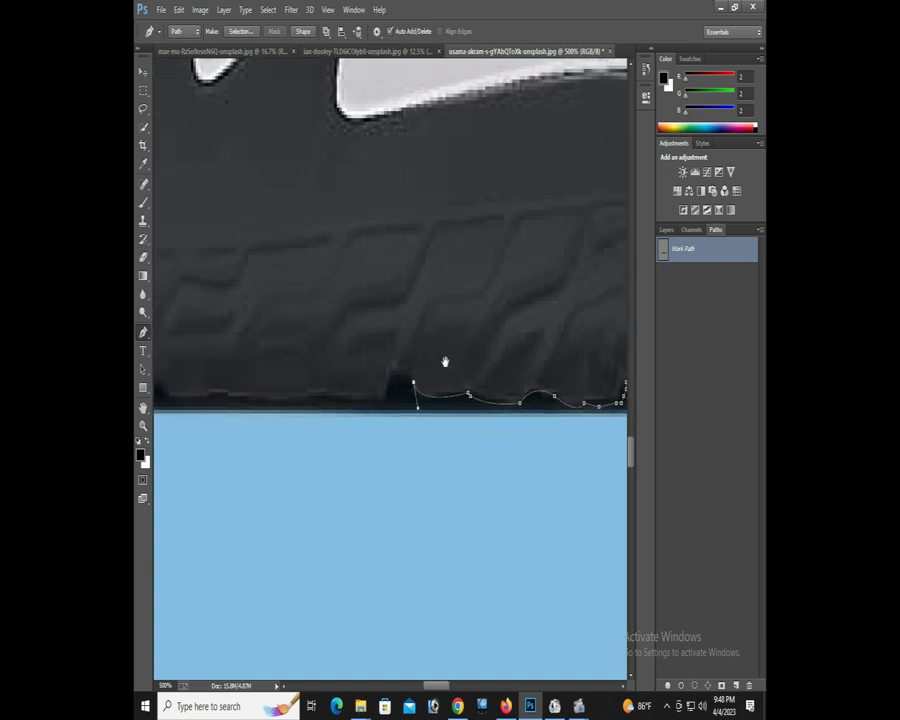
{"action": "mouse_move", "coordinate": [390, 374]}
{"action": "left_mouse_down"}
{"action": "mouse_move", "coordinate": [370, 385]}
{"action": "mouse_move", "coordinate": [381, 403]}
{"action": "left_mouse_up"}
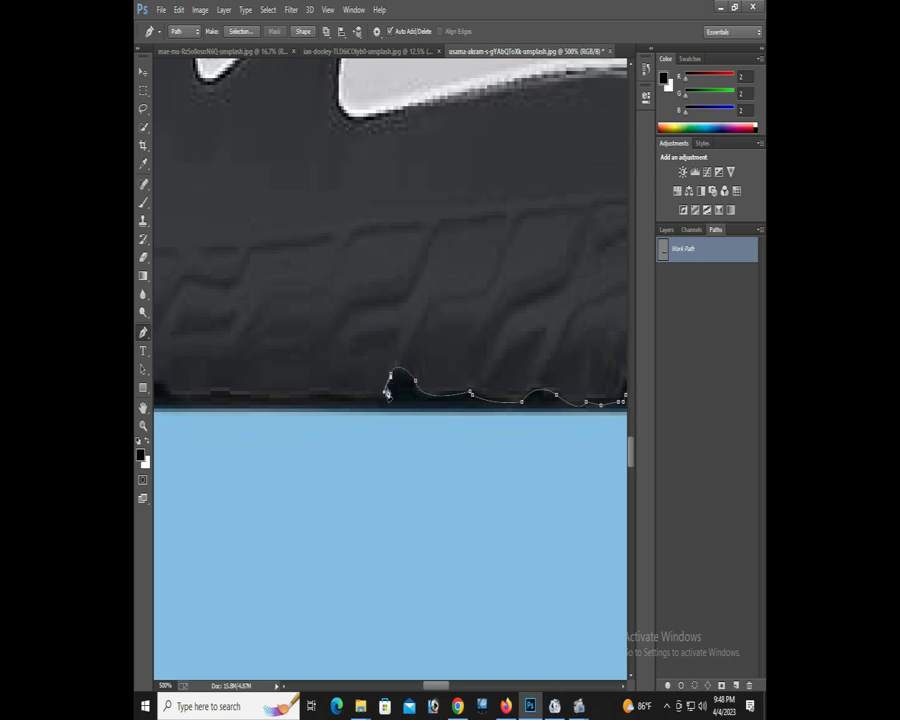
{"action": "mouse_move", "coordinate": [370, 398]}
{"action": "left_mouse_down"}
{"action": "mouse_move", "coordinate": [386, 399]}
{"action": "mouse_move", "coordinate": [384, 391]}
{"action": "left_mouse_up"}
{"action": "key", "text": "ctrl+minus"}
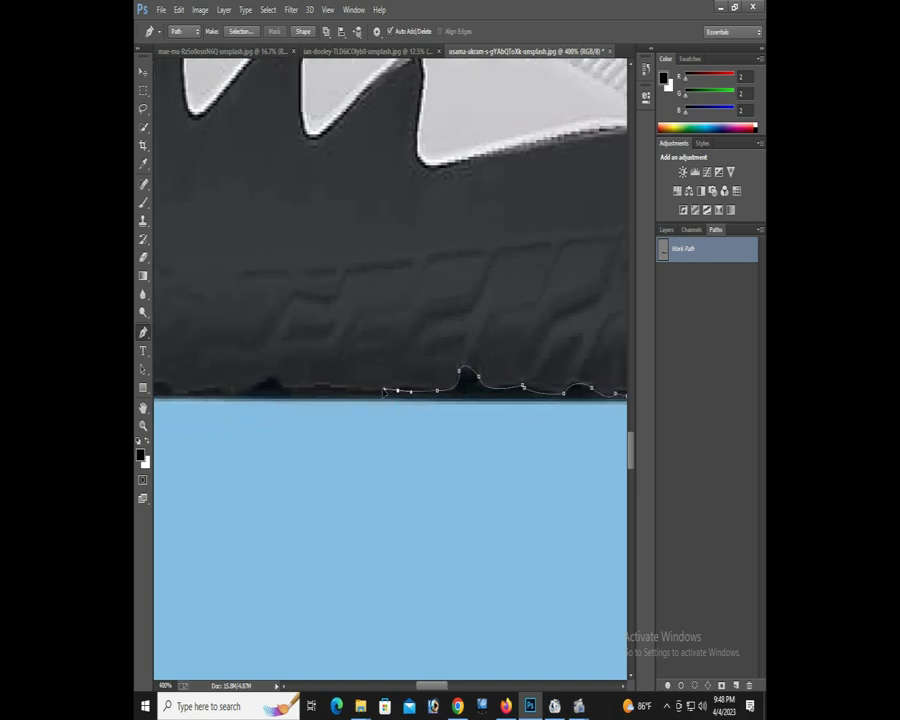
{"action": "left_click_drag", "start_coordinate": [327, 388], "coordinate": [307, 390]}
{"action": "mouse_move", "coordinate": [263, 388]}
{"action": "left_mouse_down"}
{"action": "mouse_move", "coordinate": [473, 402]}
{"action": "mouse_move", "coordinate": [429, 397]}
{"action": "left_mouse_up"}
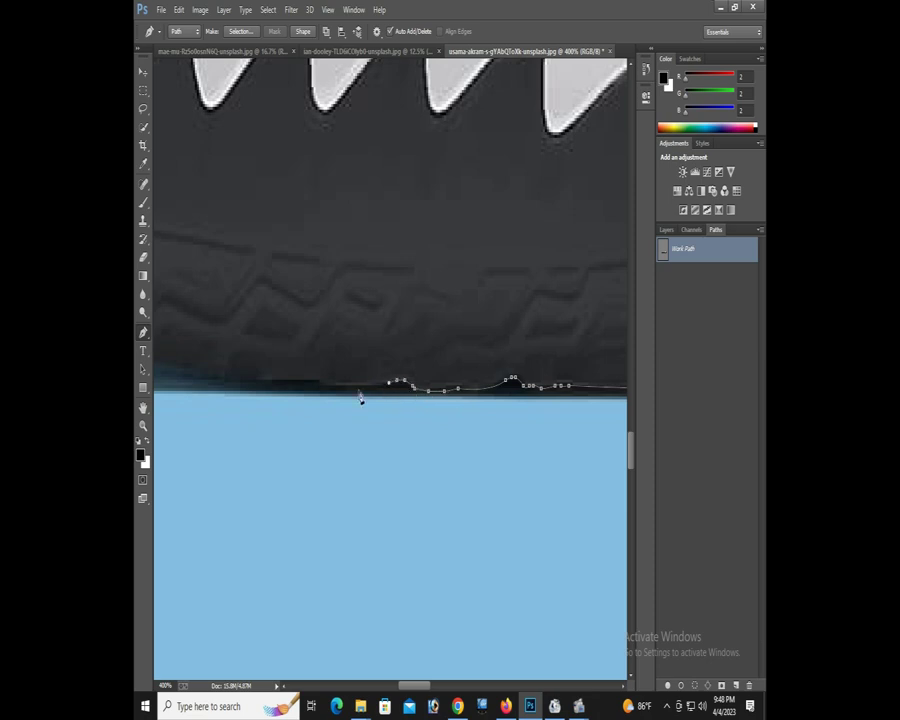
{"action": "left_click_drag", "start_coordinate": [361, 398], "coordinate": [419, 403]}
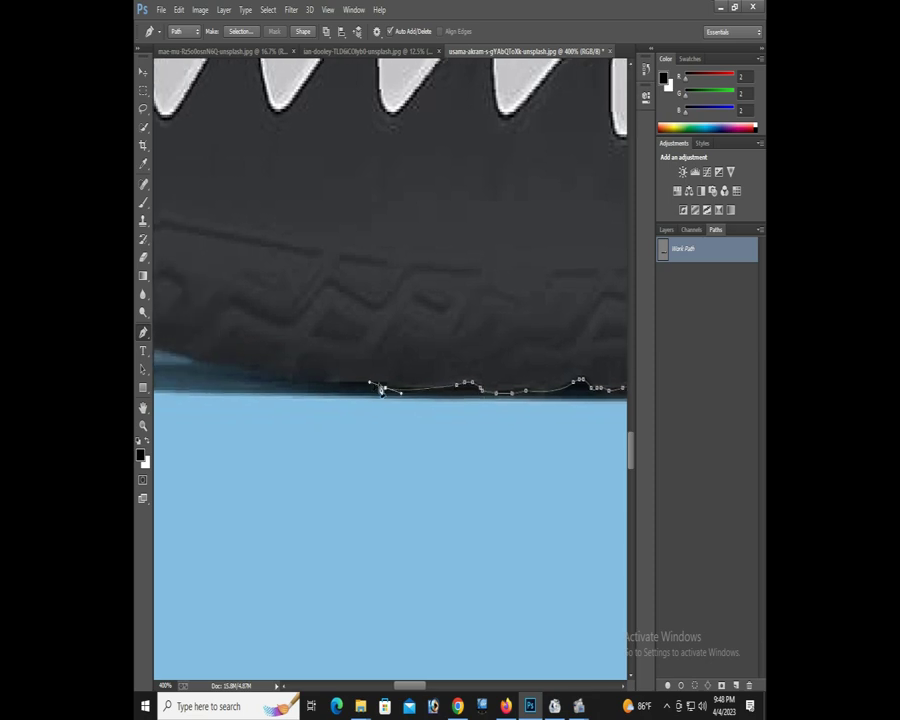
{"action": "left_click_drag", "start_coordinate": [384, 390], "coordinate": [452, 406]}
{"action": "scroll", "coordinate": [440, 405], "scroll_direction": "down", "scroll_amount": 1}
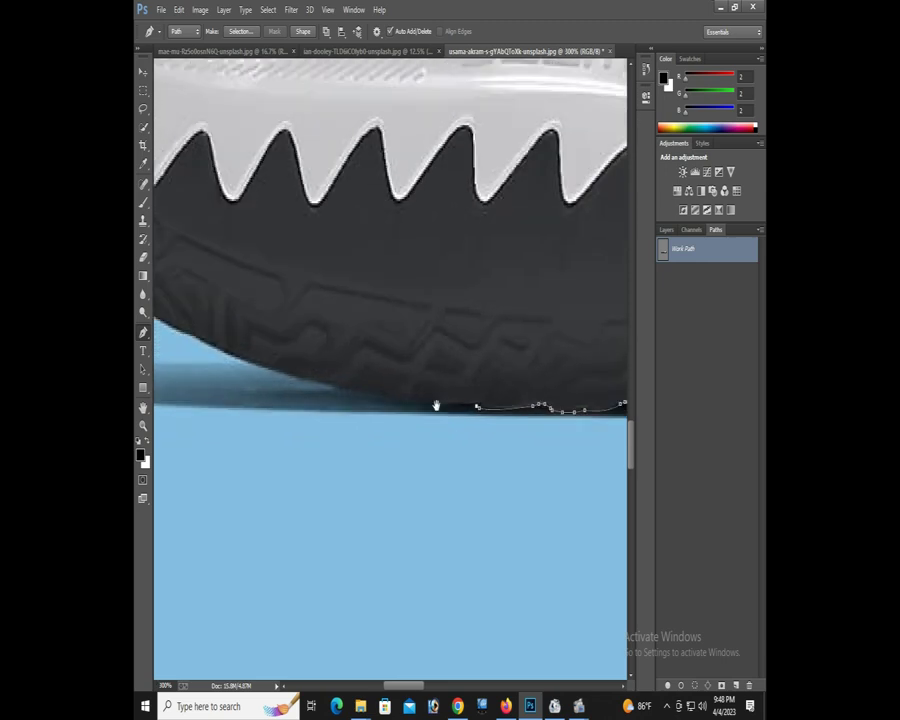
- Add curved anchors along the sole's bottom edge up to the toe end
{"action": "scroll", "coordinate": [405, 392], "scroll_direction": "down", "scroll_amount": 1}
{"action": "scroll", "coordinate": [281, 337], "scroll_direction": "down", "scroll_amount": 1}
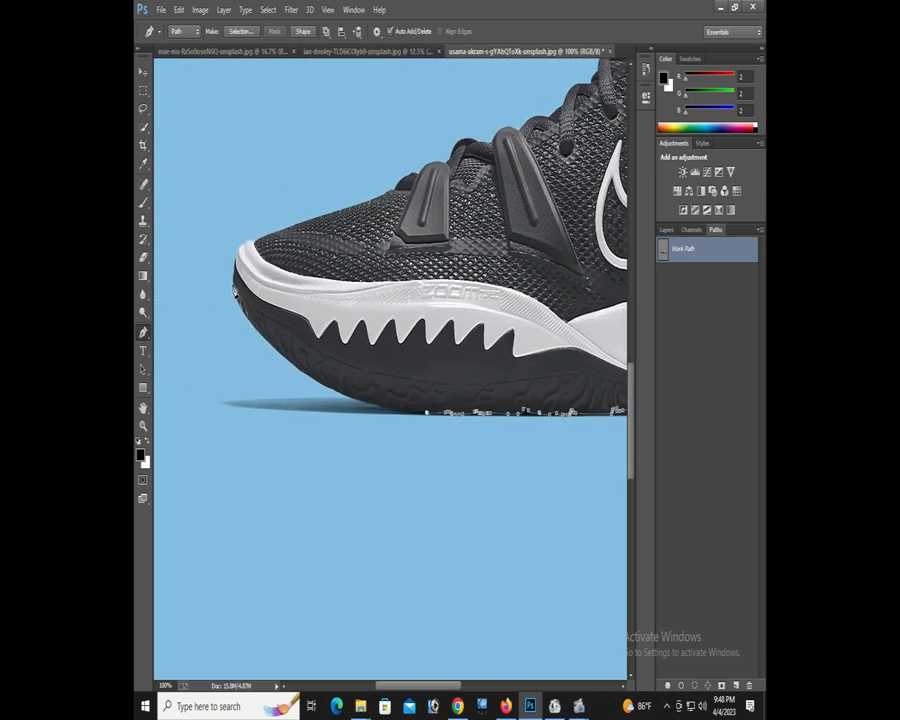
{"action": "left_click", "coordinate": [270, 400]}
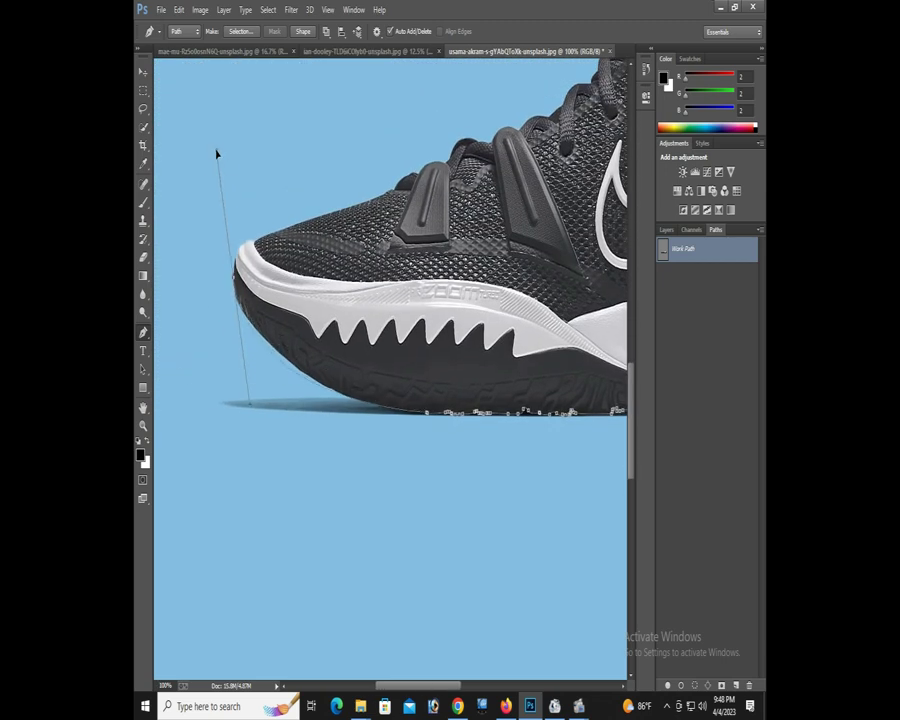
{"action": "scroll", "coordinate": [358, 367], "scroll_direction": "up", "scroll_amount": 1}
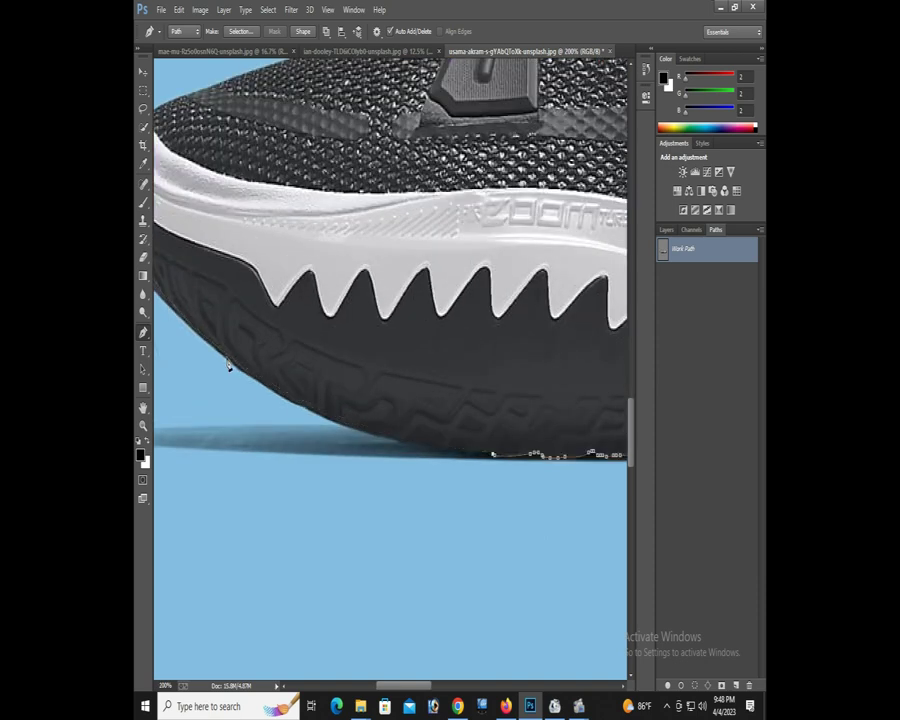
{"action": "left_click_drag", "start_coordinate": [226, 358], "coordinate": [258, 397]}
{"action": "scroll", "coordinate": [217, 361], "scroll_direction": "up", "scroll_amount": 1}
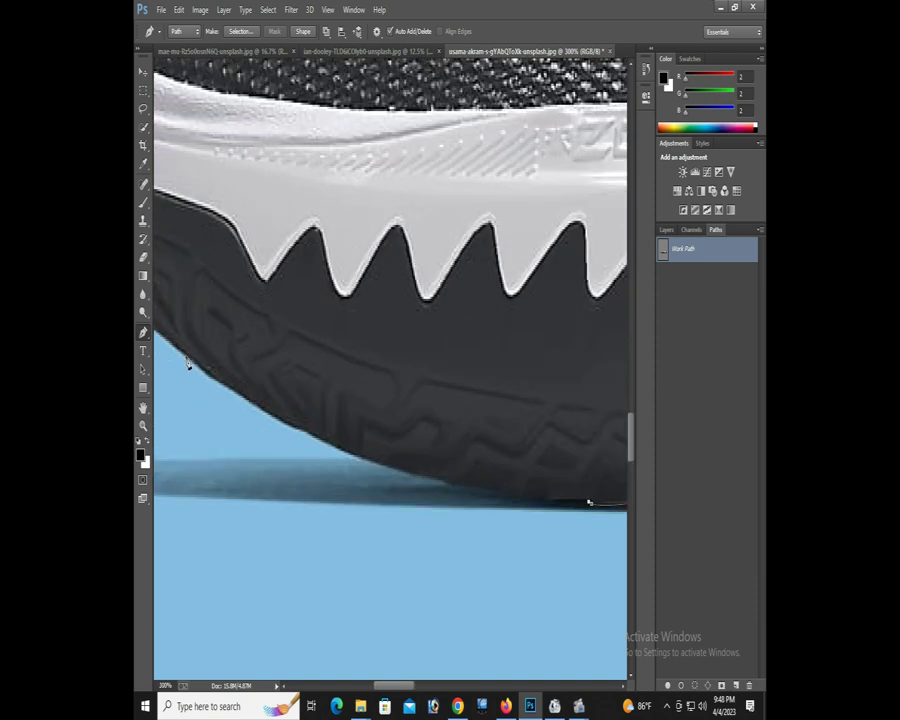
{"action": "scroll", "coordinate": [589, 502], "scroll_direction": "down", "scroll_amount": 1}
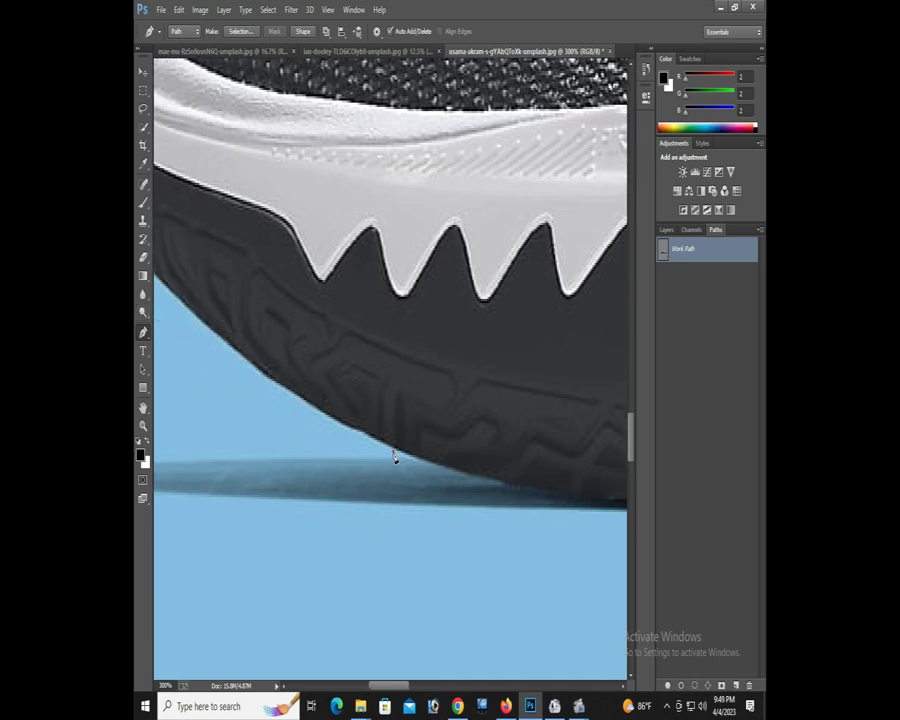
{"action": "scroll", "coordinate": [397, 417], "scroll_direction": "up", "scroll_amount": 1}
{"action": "left_click_drag", "start_coordinate": [397, 417], "coordinate": [425, 415]}
{"action": "left_click_drag", "start_coordinate": [280, 432], "coordinate": [171, 374]}
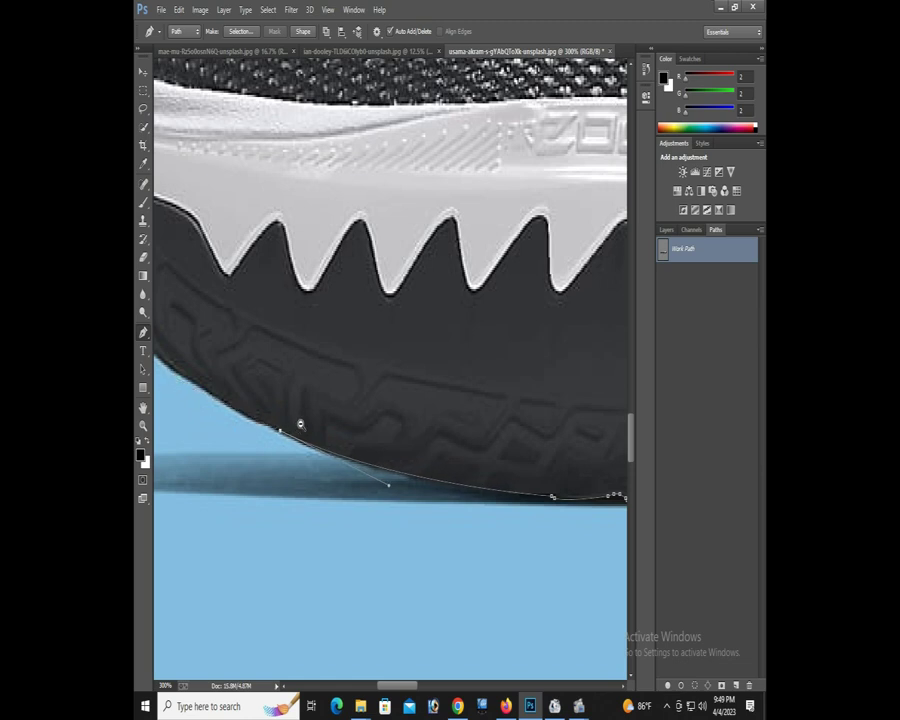
{"action": "key", "text": "ctrl+minus"}
- Curve the path around the toe's front edge and over the top of the toe
{"action": "left_click_drag", "start_coordinate": [215, 278], "coordinate": [221, 151]}
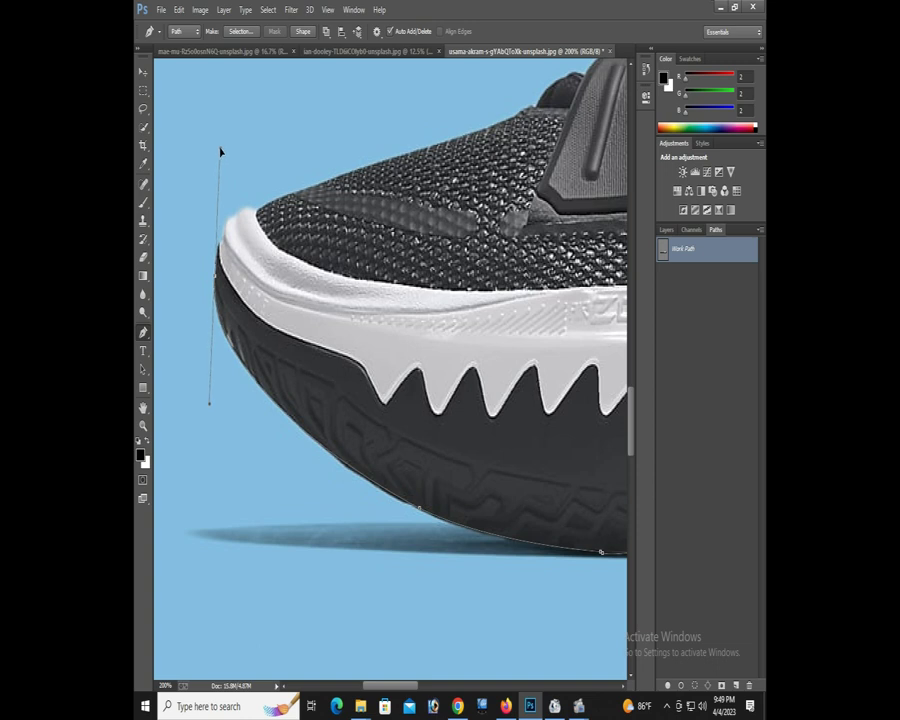
{"action": "scroll", "coordinate": [214, 278], "scroll_direction": "up", "scroll_amount": 2}
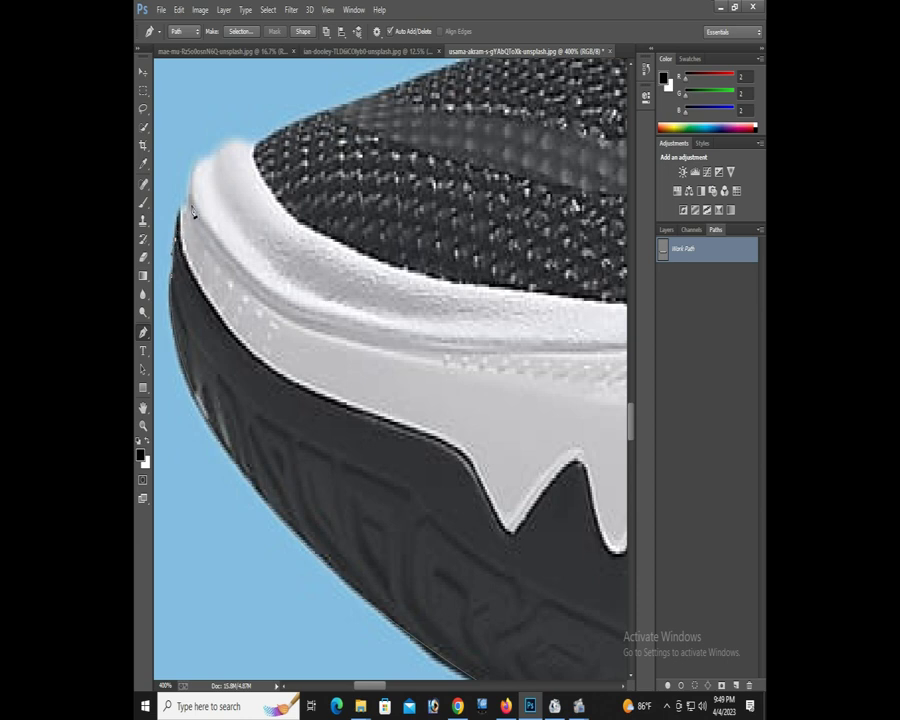
{"action": "left_click_drag", "start_coordinate": [252, 143], "coordinate": [321, 156]}
{"action": "scroll", "coordinate": [350, 170], "scroll_direction": "down", "scroll_amount": 1}
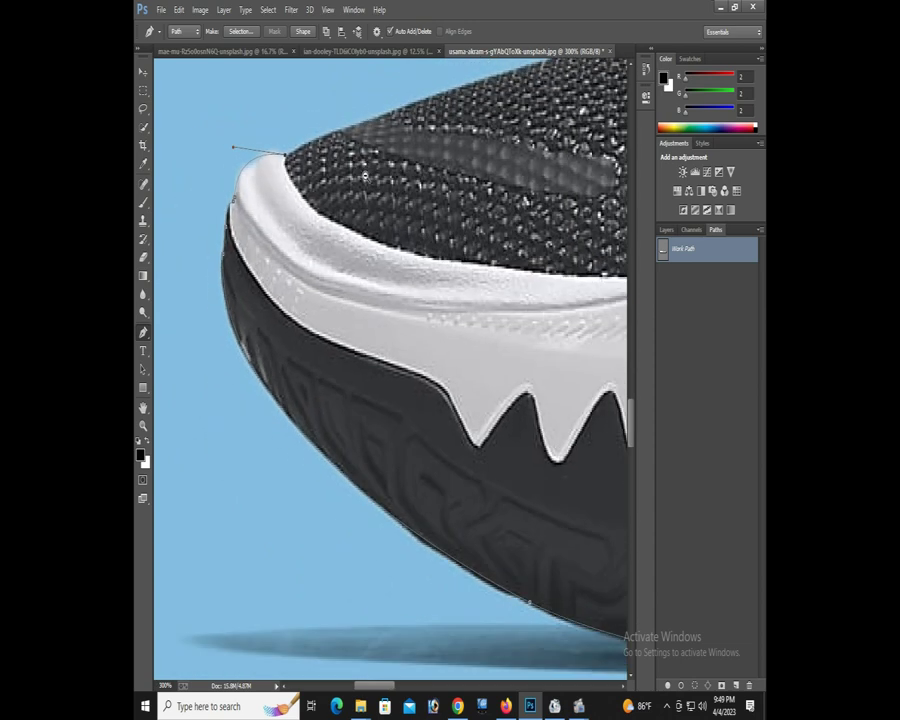
{"action": "scroll", "coordinate": [380, 180], "scroll_direction": "down", "scroll_amount": 1}
{"action": "scroll", "coordinate": [310, 203], "scroll_direction": "up", "scroll_amount": 2}
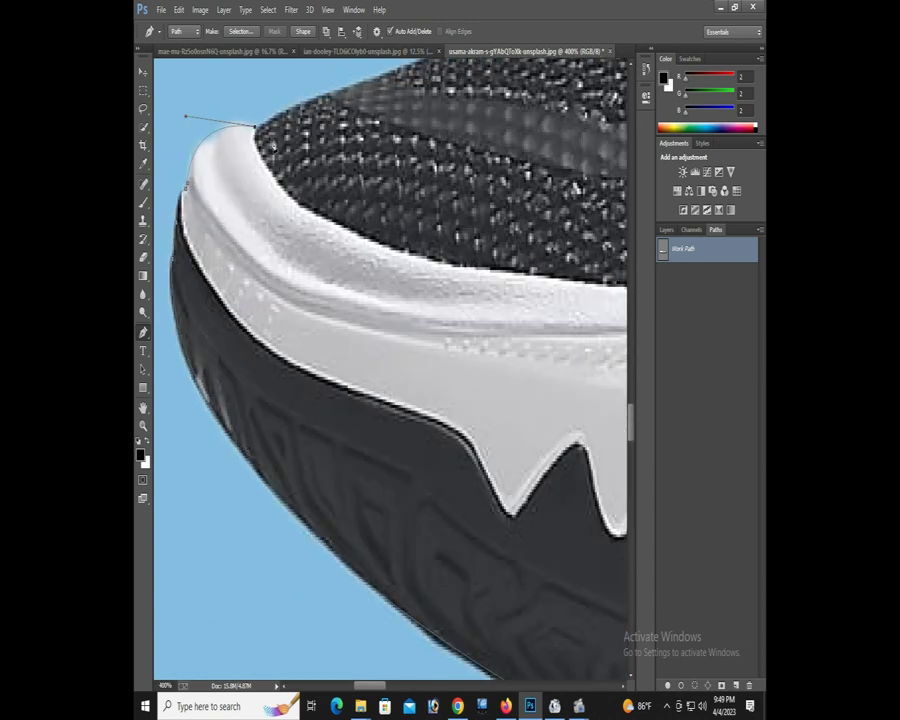
{"action": "scroll", "coordinate": [240, 182], "scroll_direction": "down", "scroll_amount": 1}
{"action": "scroll", "coordinate": [300, 190], "scroll_direction": "down", "scroll_amount": 1}
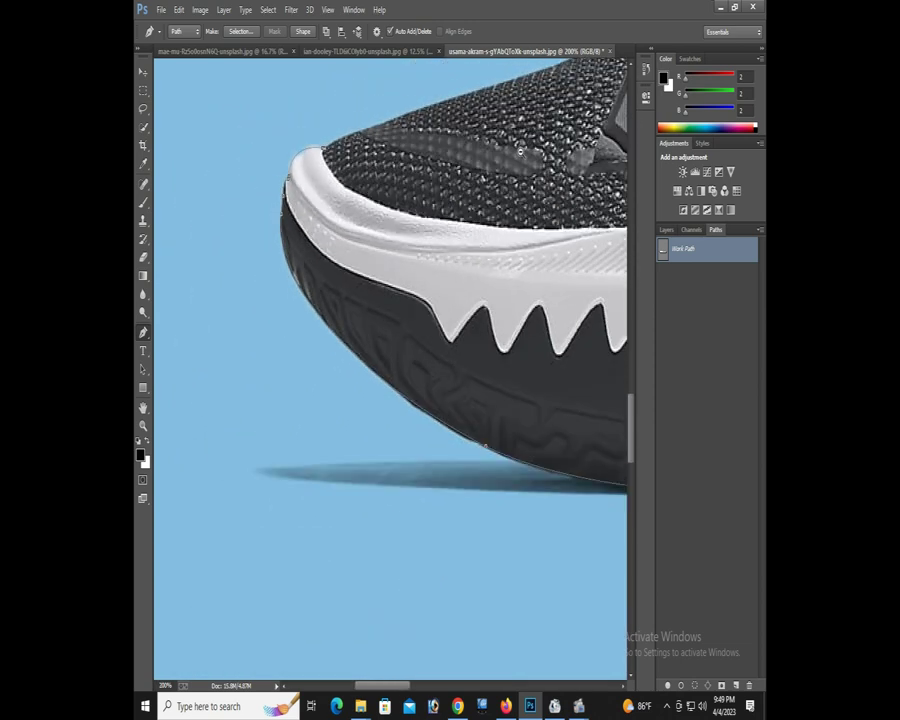
{"action": "scroll", "coordinate": [462, 211], "scroll_direction": "down", "scroll_amount": 1}
{"action": "scroll", "coordinate": [440, 170], "scroll_direction": "up", "scroll_amount": 1}
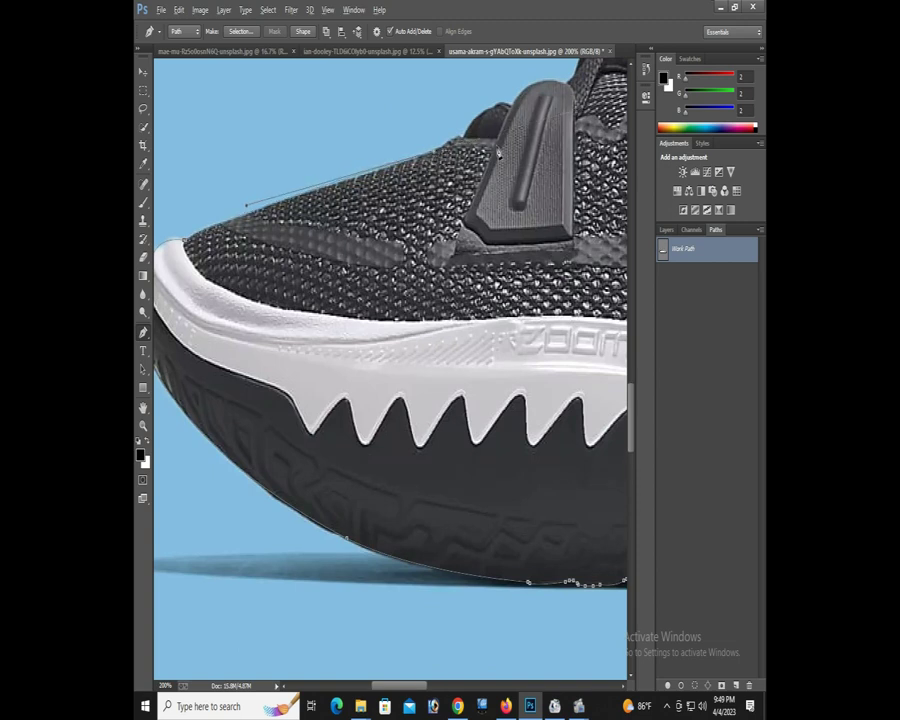
- Extend the path along the upper to the first tab, making its top corner sharp
{"action": "scroll", "coordinate": [449, 172], "scroll_direction": "up", "scroll_amount": 1}
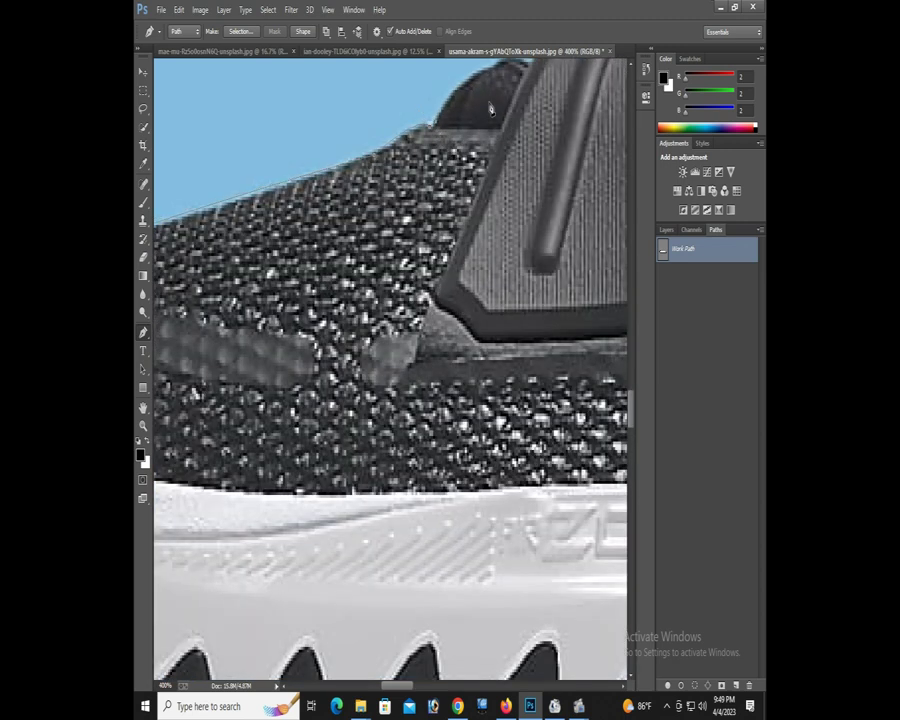
{"action": "scroll", "coordinate": [445, 170], "scroll_direction": "down", "scroll_amount": 1}
{"action": "left_click_drag", "start_coordinate": [455, 210], "coordinate": [488, 218]}
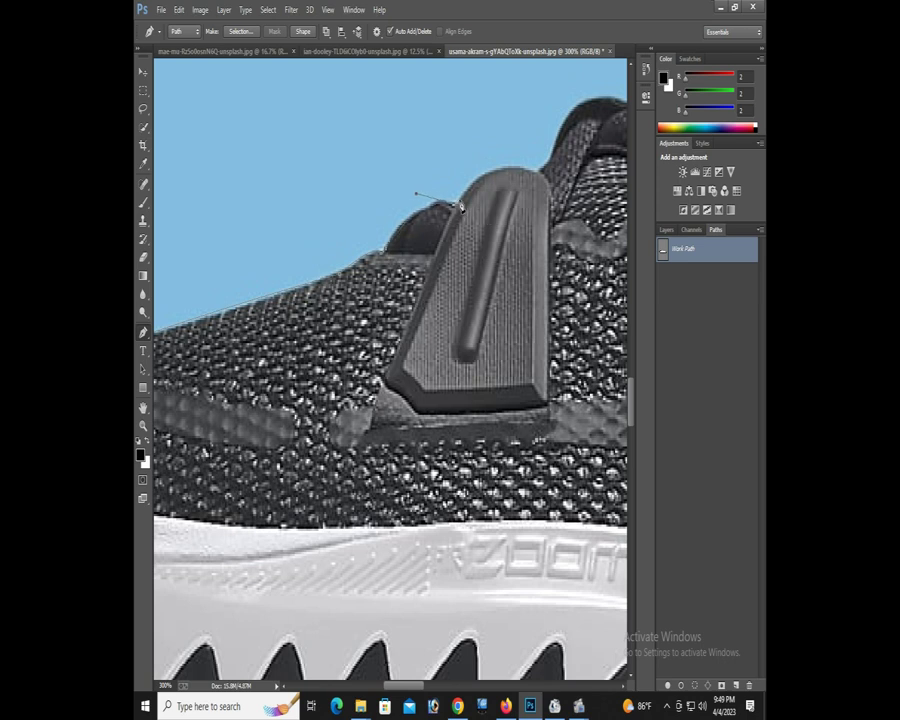
{"action": "scroll", "coordinate": [550, 192], "scroll_direction": "up", "scroll_amount": 1}
{"action": "left_click_drag", "start_coordinate": [540, 170], "coordinate": [600, 204]}
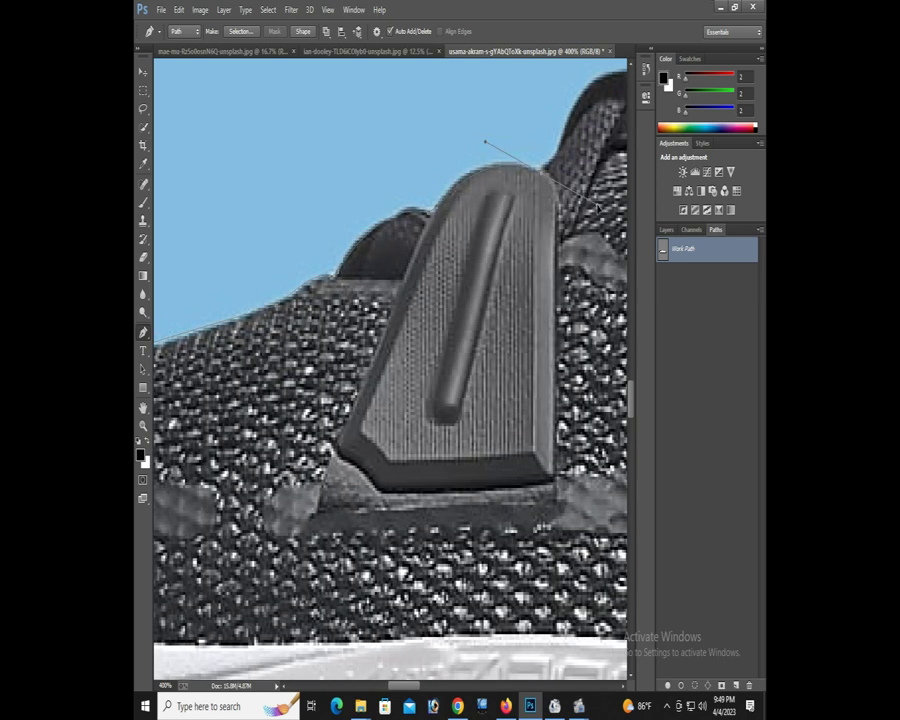
{"action": "left_click", "coordinate": [557, 163], "text": "ctrl"}
{"action": "left_click_drag", "start_coordinate": [560, 157], "coordinate": [390, 277]}
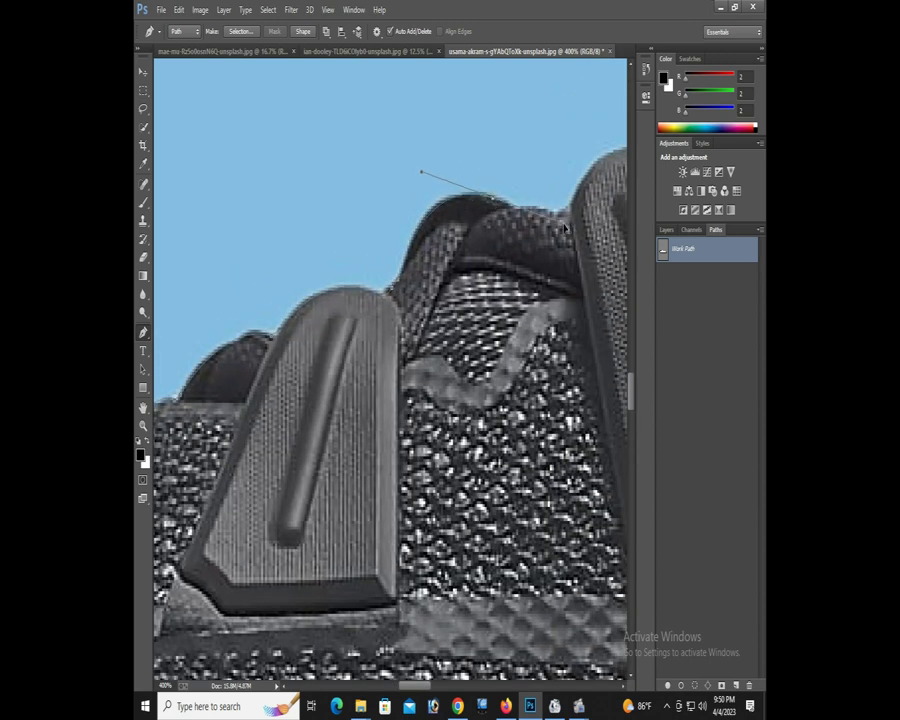
{"action": "left_click", "coordinate": [418, 170]}
{"action": "key", "text": "ctrl+z"}
- Continue the path past the second tab toward the laces, undoing stray points
{"action": "scroll", "coordinate": [567, 225], "scroll_direction": "down", "scroll_amount": 1}
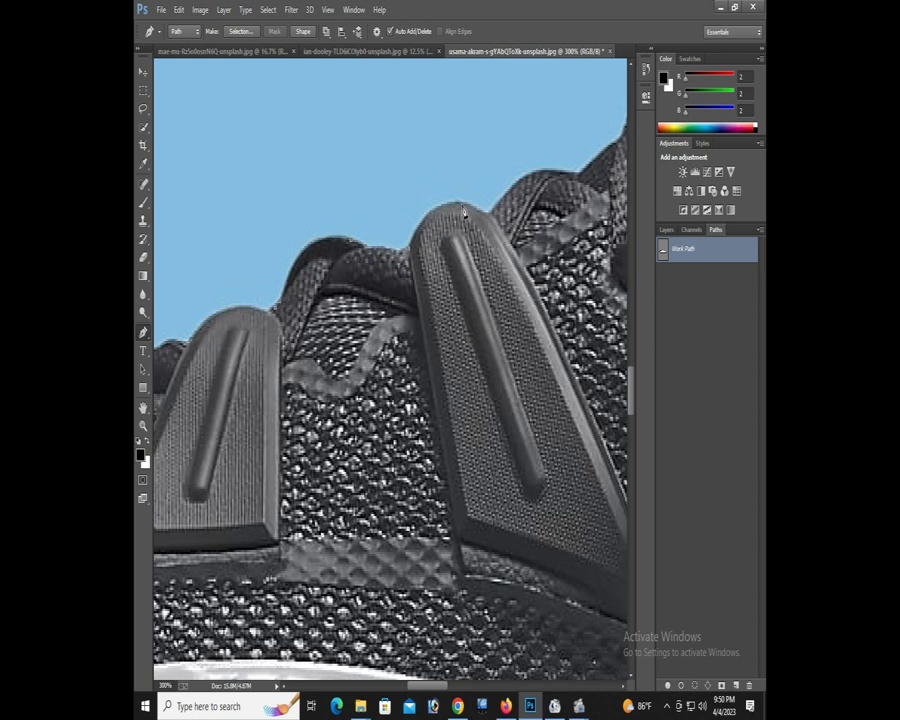
{"action": "left_click_drag", "start_coordinate": [459, 202], "coordinate": [498, 206]}
{"action": "left_click", "coordinate": [460, 205]}
{"action": "scroll", "coordinate": [626, 182], "scroll_direction": "right", "scroll_amount": 2}
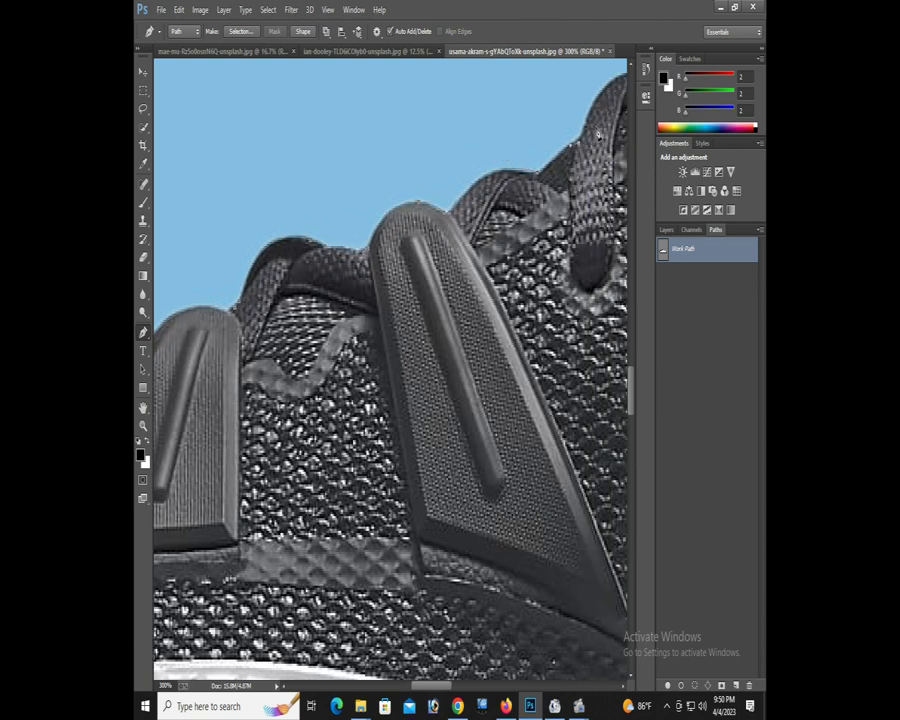
{"action": "scroll", "coordinate": [417, 245], "scroll_direction": "right", "scroll_amount": 5}
{"action": "scroll", "coordinate": [417, 245], "scroll_direction": "up", "scroll_amount": 3}
{"action": "left_click", "coordinate": [408, 189]}
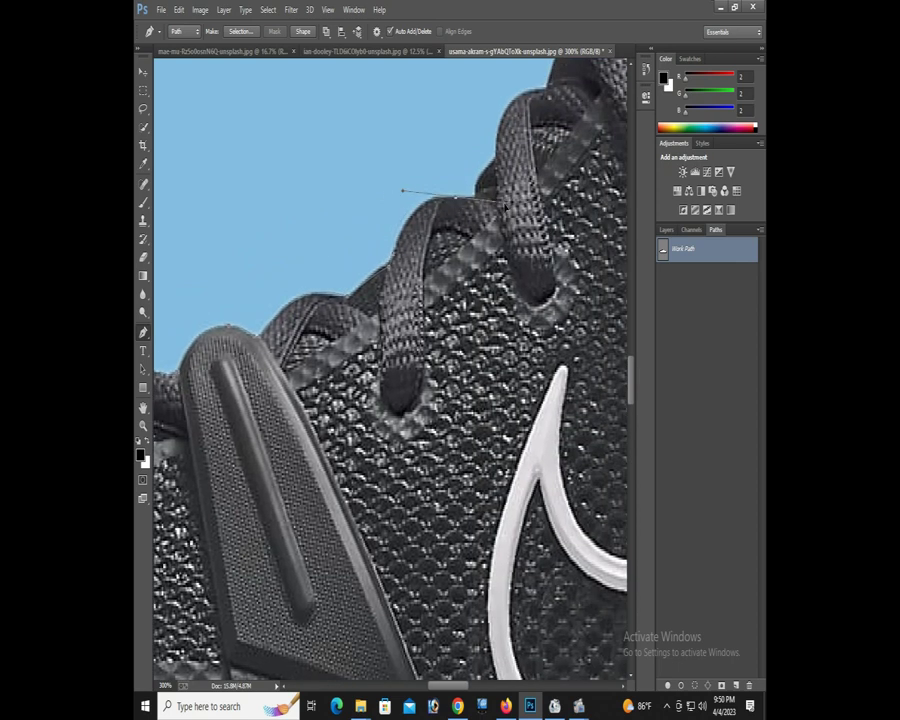
{"action": "key", "text": "ctrl+z"}
{"action": "left_click_drag", "start_coordinate": [486, 195], "coordinate": [313, 316]}
{"action": "scroll", "coordinate": [313, 316], "scroll_direction": "up", "scroll_amount": 1}
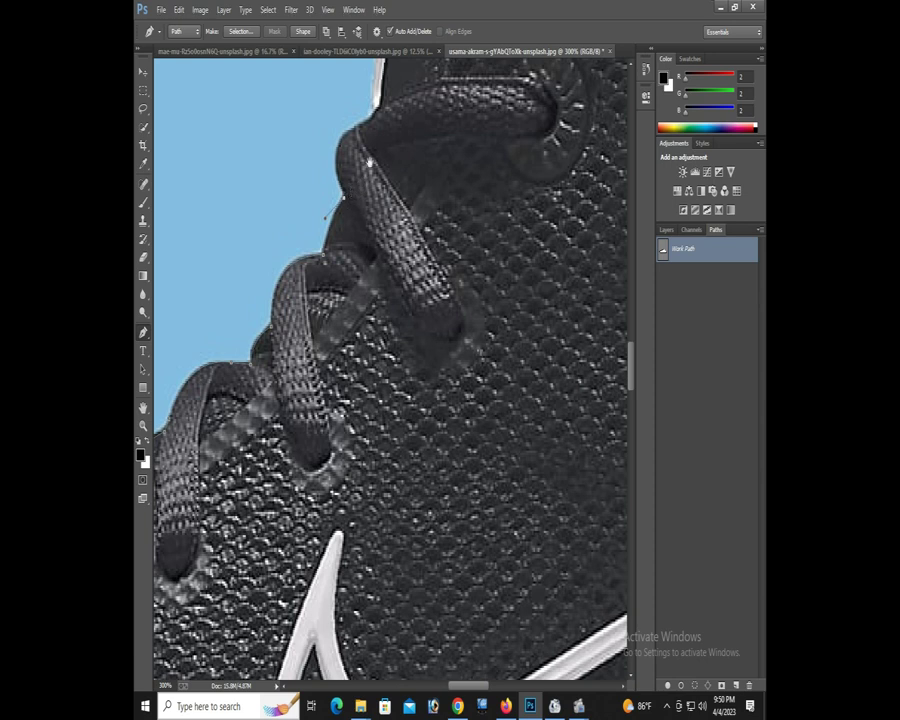
{"action": "scroll", "coordinate": [355, 200], "scroll_direction": "up", "scroll_amount": 2}
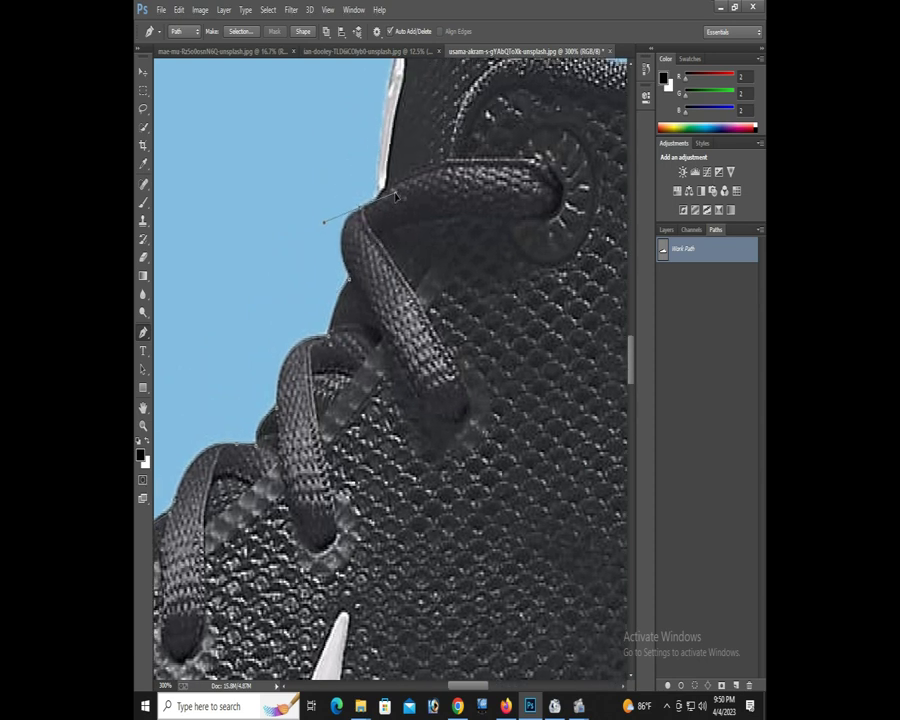
{"action": "key", "text": "space"}
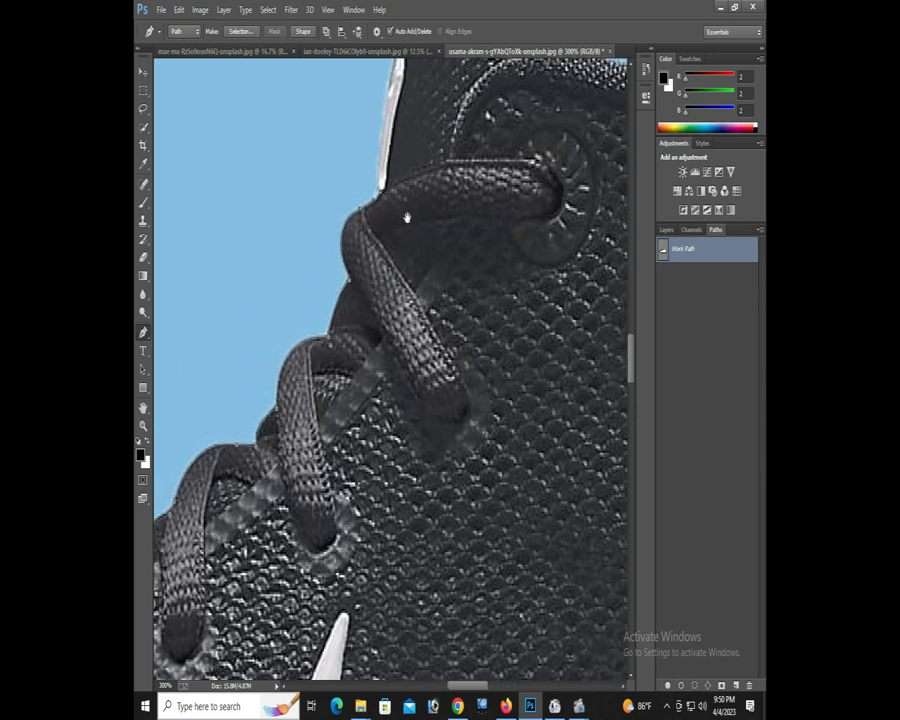
- Extend the pen path with curved anchors up the tongue's front edge
{"action": "left_click_drag", "start_coordinate": [407, 217], "coordinate": [431, 355]}
{"action": "left_click_drag", "start_coordinate": [410, 205], "coordinate": [386, 297]}
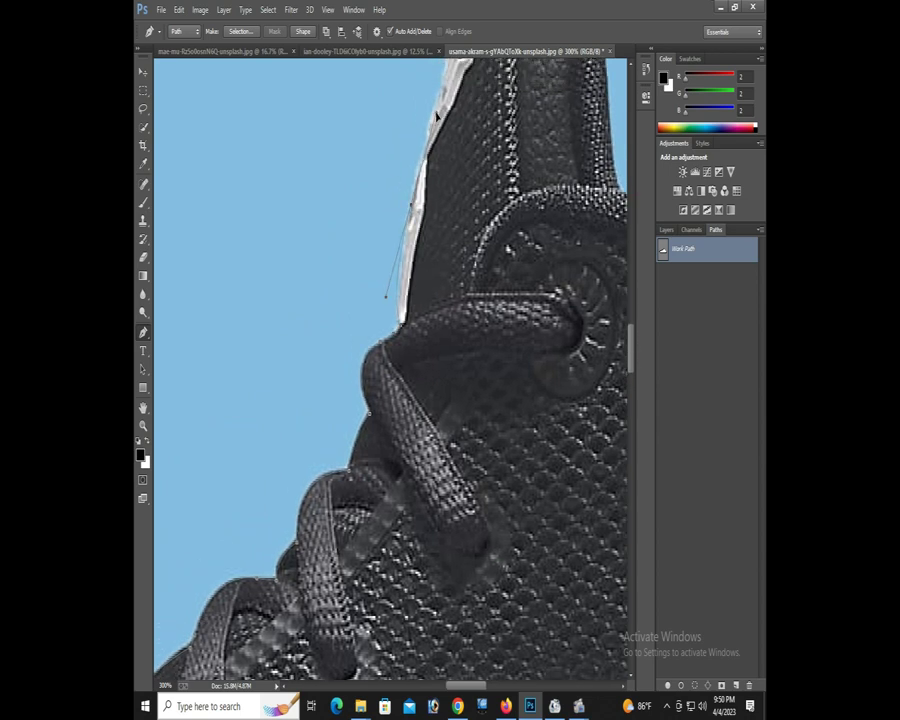
{"action": "scroll", "coordinate": [434, 198], "scroll_direction": "up", "scroll_amount": 3}
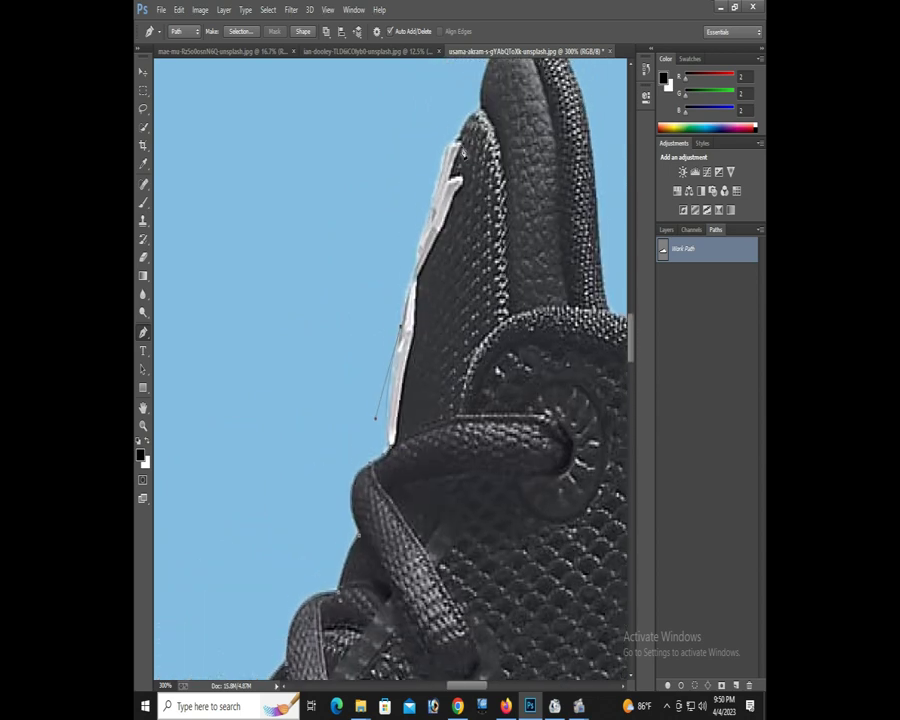
{"action": "mouse_move", "coordinate": [452, 143]}
{"action": "left_mouse_down"}
{"action": "mouse_move", "coordinate": [467, 154]}
{"action": "mouse_move", "coordinate": [498, 116]}
{"action": "left_mouse_up"}
- Curve the path around the tongue's tip and bring the collar side into view
{"action": "scroll", "coordinate": [458, 344], "scroll_direction": "up", "scroll_amount": 3}
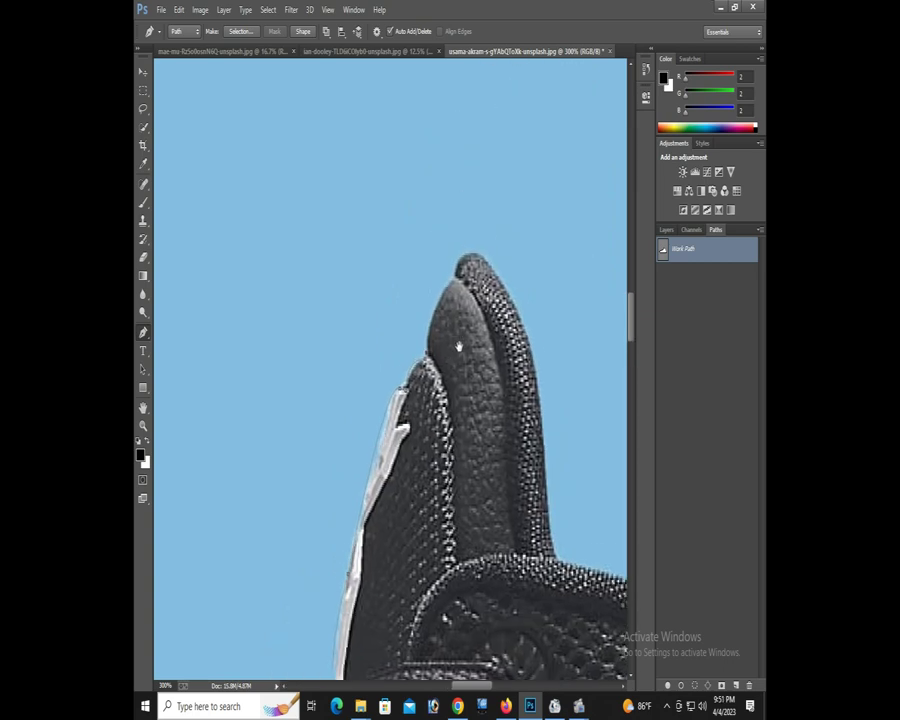
{"action": "scroll", "coordinate": [448, 310], "scroll_direction": "up", "scroll_amount": 1}
{"action": "left_click_drag", "start_coordinate": [446, 282], "coordinate": [513, 254]}
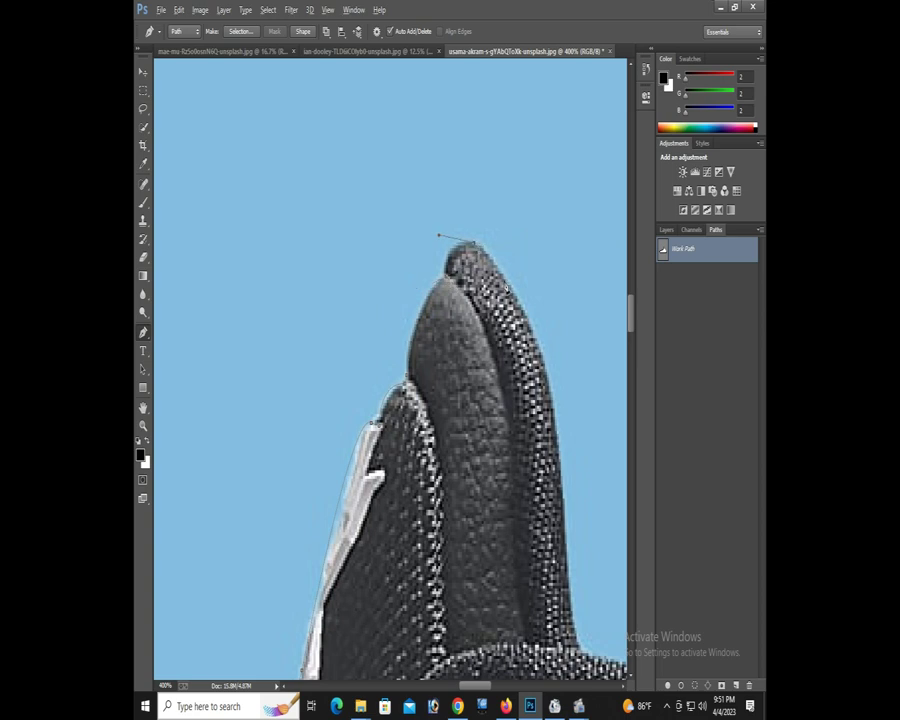
{"action": "scroll", "coordinate": [466, 258], "scroll_direction": "down", "scroll_amount": 1}
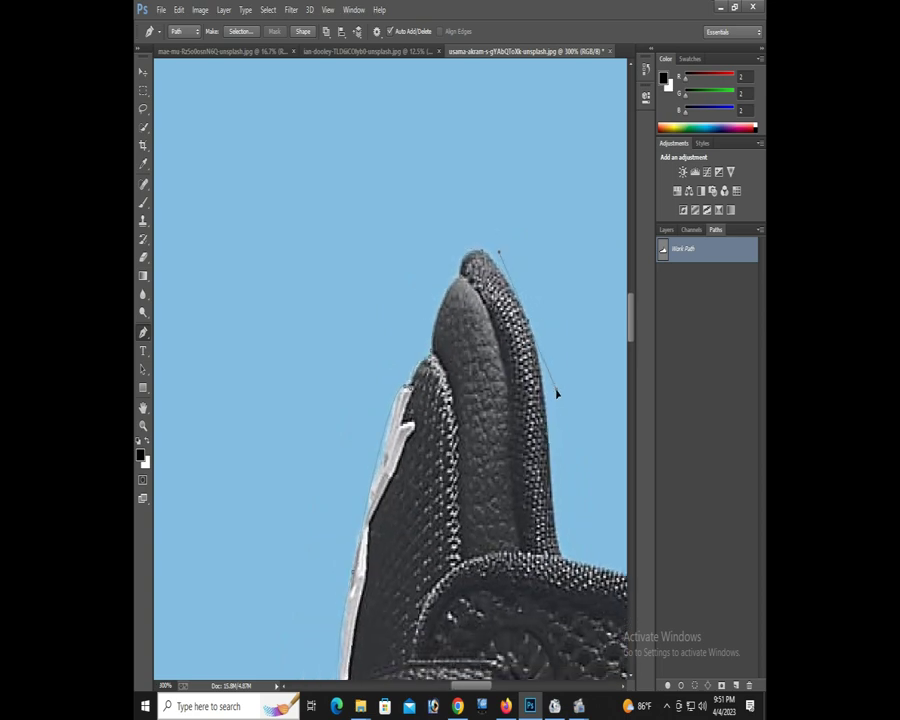
{"action": "scroll", "coordinate": [552, 345], "scroll_direction": "down", "scroll_amount": 2}
{"action": "scroll", "coordinate": [547, 303], "scroll_direction": "down", "scroll_amount": 1}
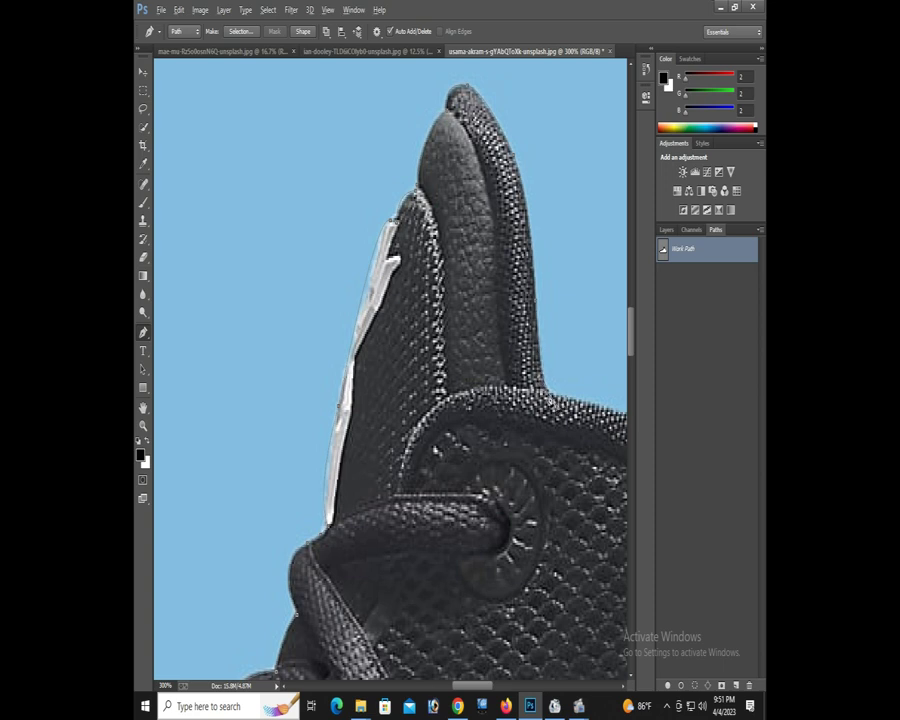
{"action": "scroll", "coordinate": [392, 284], "scroll_direction": "down", "scroll_amount": 1}
{"action": "scroll", "coordinate": [392, 284], "scroll_direction": "down", "scroll_amount": 1}
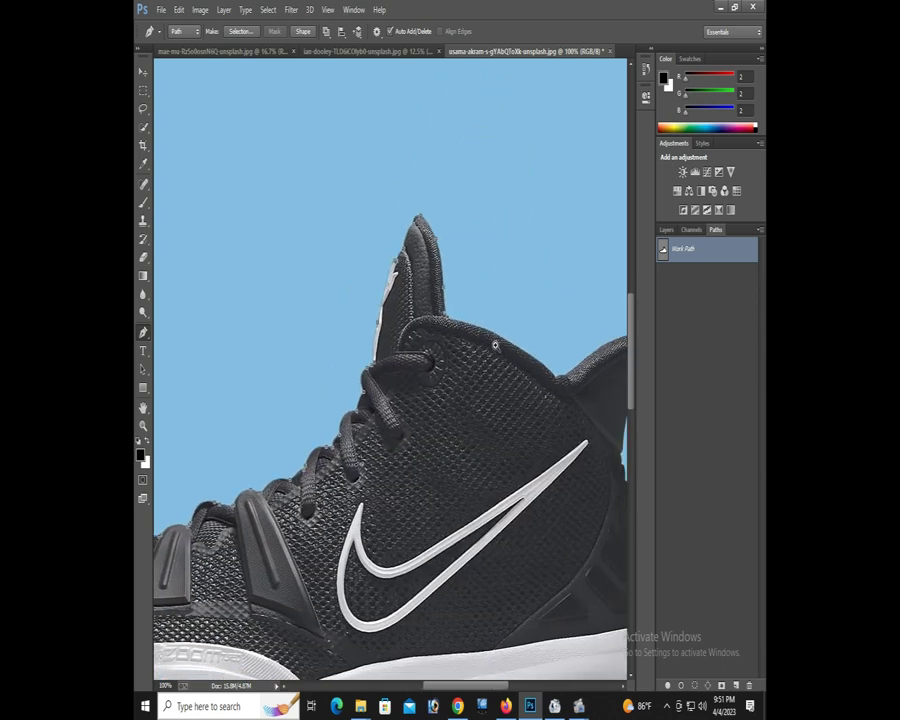
{"action": "scroll", "coordinate": [499, 347], "scroll_direction": "up", "scroll_amount": 2}
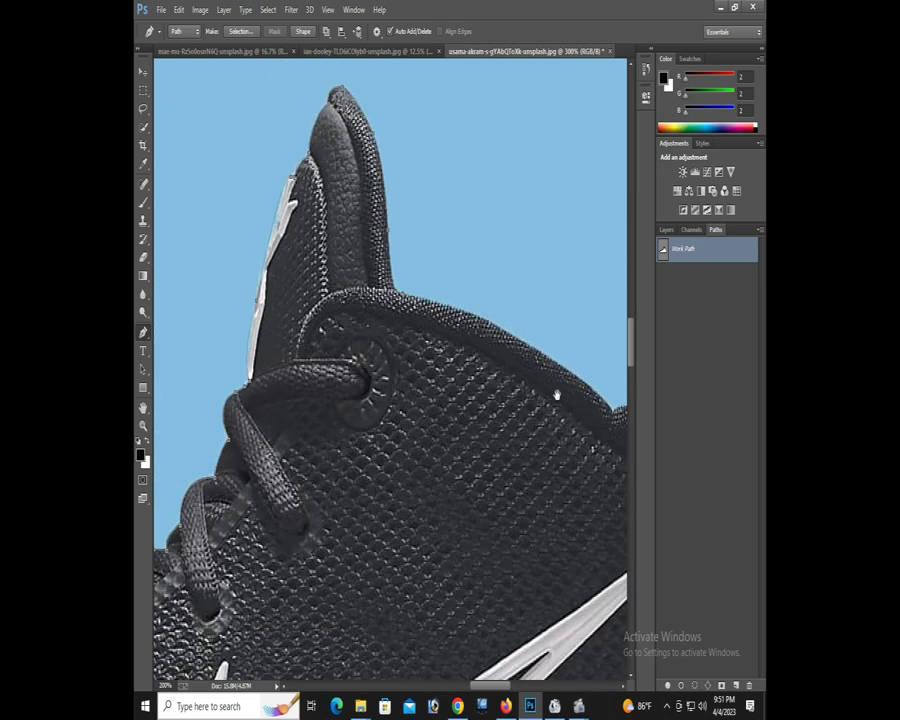
{"action": "scroll", "coordinate": [409, 298], "scroll_direction": "down", "scroll_amount": 1}
{"action": "scroll", "coordinate": [415, 292], "scroll_direction": "down", "scroll_amount": 1}
{"action": "scroll", "coordinate": [422, 321], "scroll_direction": "up", "scroll_amount": 1}
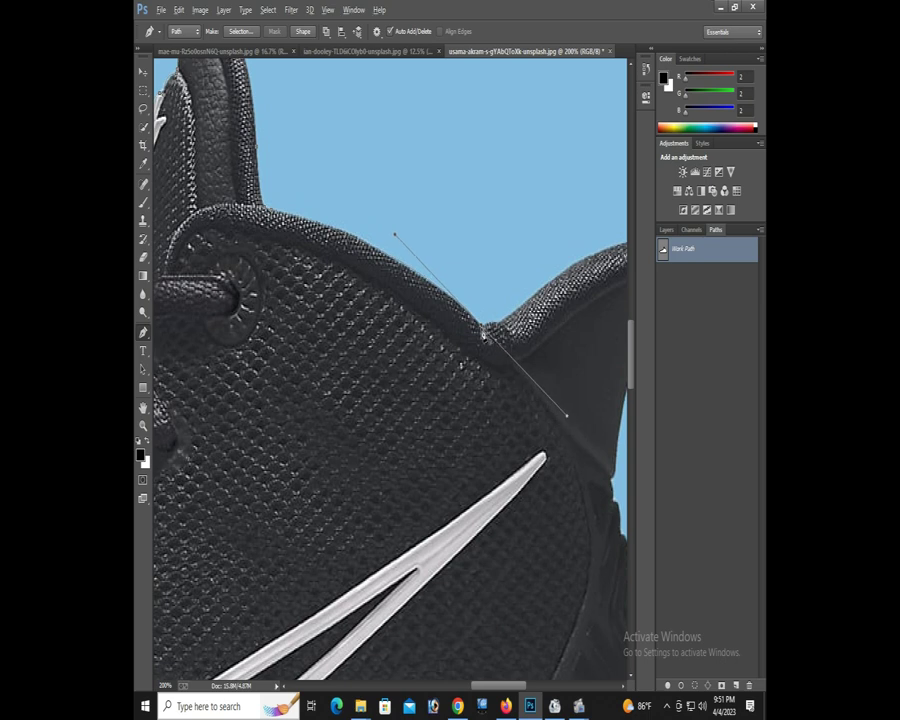
- Place a sharp-cornered anchor at the collar spike tip, undoing a misplaced anchor
{"action": "left_click", "coordinate": [486, 322], "text": "alt"}
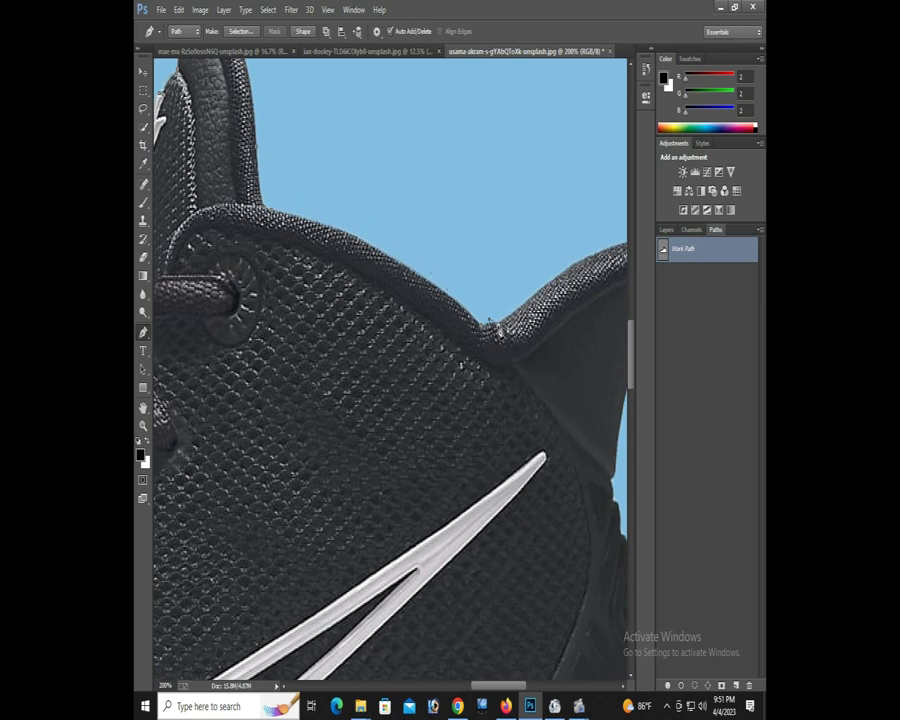
{"action": "scroll", "coordinate": [486, 322], "scroll_direction": "down", "scroll_amount": 2}
{"action": "scroll", "coordinate": [528, 346], "scroll_direction": "up", "scroll_amount": 3}
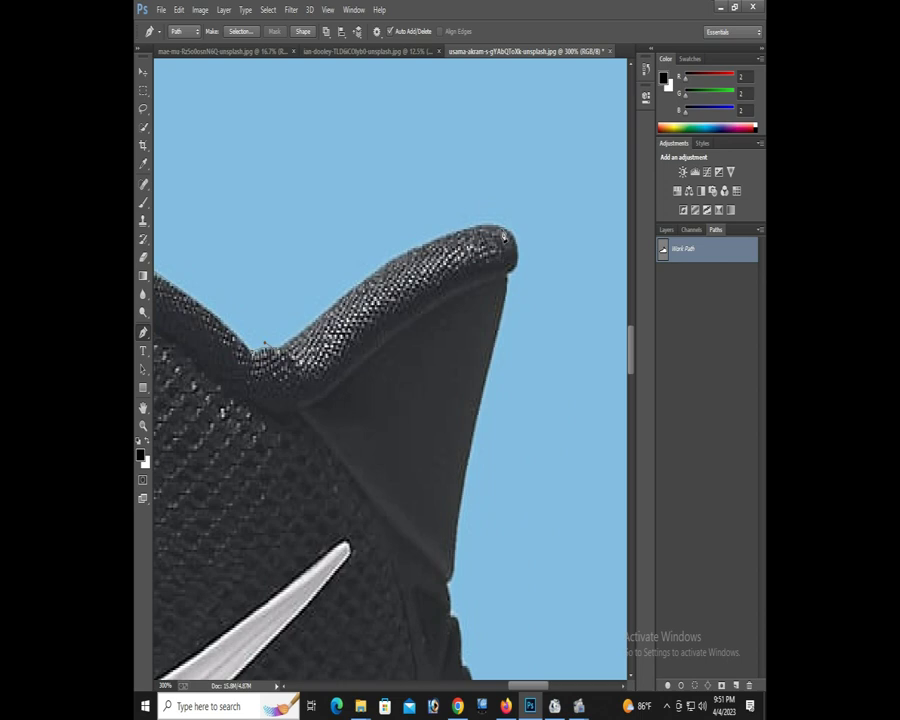
{"action": "left_click_drag", "start_coordinate": [501, 231], "coordinate": [575, 260]}
{"action": "left_click", "coordinate": [495, 233], "text": "alt"}
{"action": "left_click_drag", "start_coordinate": [495, 226], "coordinate": [576, 236]}
{"action": "left_click", "coordinate": [494, 232], "text": "alt"}
{"action": "mouse_move", "coordinate": [507, 272]}
{"action": "left_mouse_down"}
{"action": "mouse_move", "coordinate": [480, 286]}
{"action": "mouse_move", "coordinate": [475, 313]}
{"action": "left_mouse_up"}
{"action": "key", "text": "ctrl+z"}
{"action": "key", "text": "ctrl+alt+z"}
- Trace anchors down the spike's outer edge to its bottom curve
{"action": "left_click", "coordinate": [507, 272]}
{"action": "scroll", "coordinate": [505, 295], "scroll_direction": "down", "scroll_amount": 2}
{"action": "scroll", "coordinate": [470, 446], "scroll_direction": "down", "scroll_amount": 3}
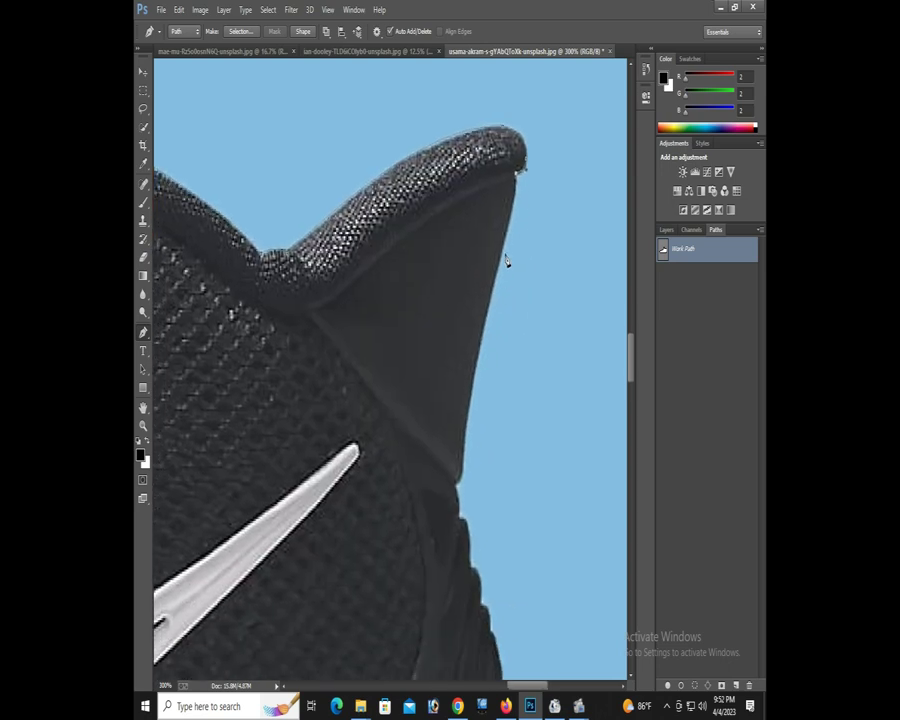
{"action": "left_click", "coordinate": [485, 318]}
{"action": "left_click", "coordinate": [462, 462]}
{"action": "left_click_drag", "start_coordinate": [465, 494], "coordinate": [465, 501]}
{"action": "scroll", "coordinate": [464, 508], "scroll_direction": "up", "scroll_amount": 1}
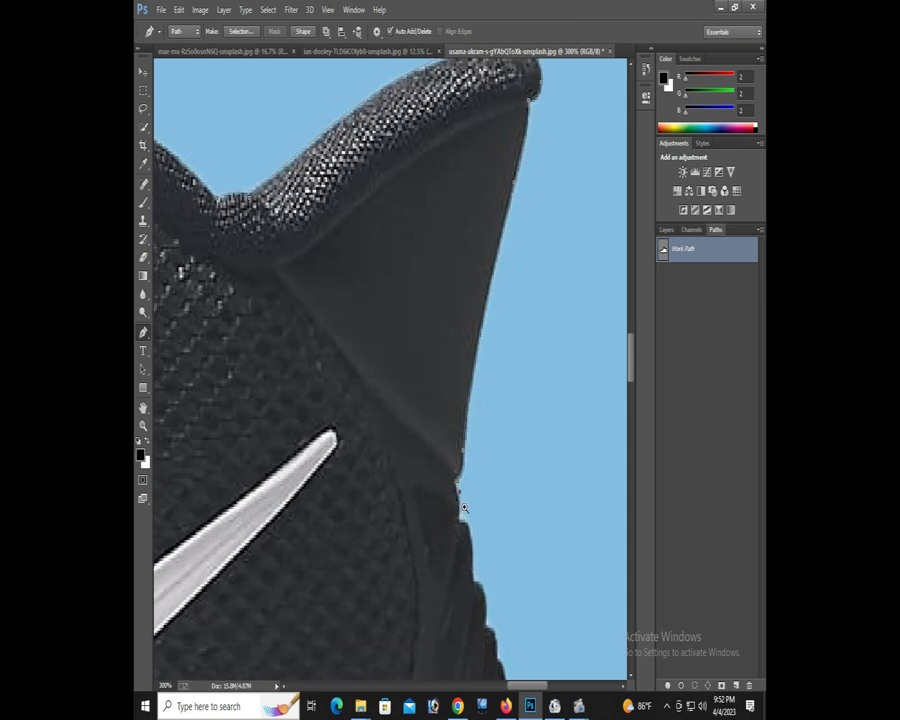
{"action": "scroll", "coordinate": [464, 508], "scroll_direction": "up", "scroll_amount": 1}
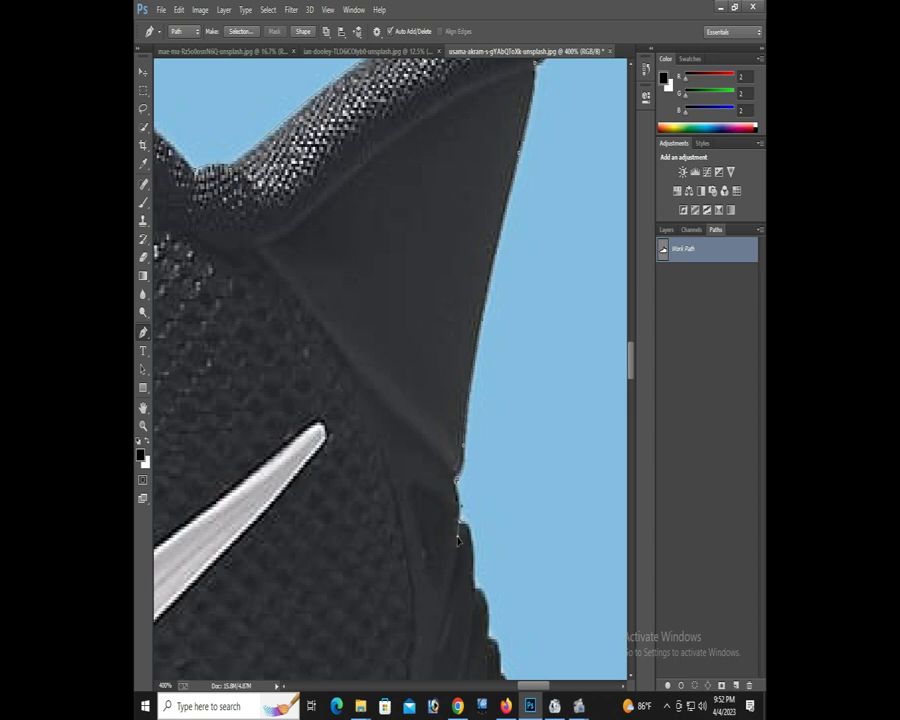
{"action": "scroll", "coordinate": [463, 528], "scroll_direction": "down", "scroll_amount": 3}
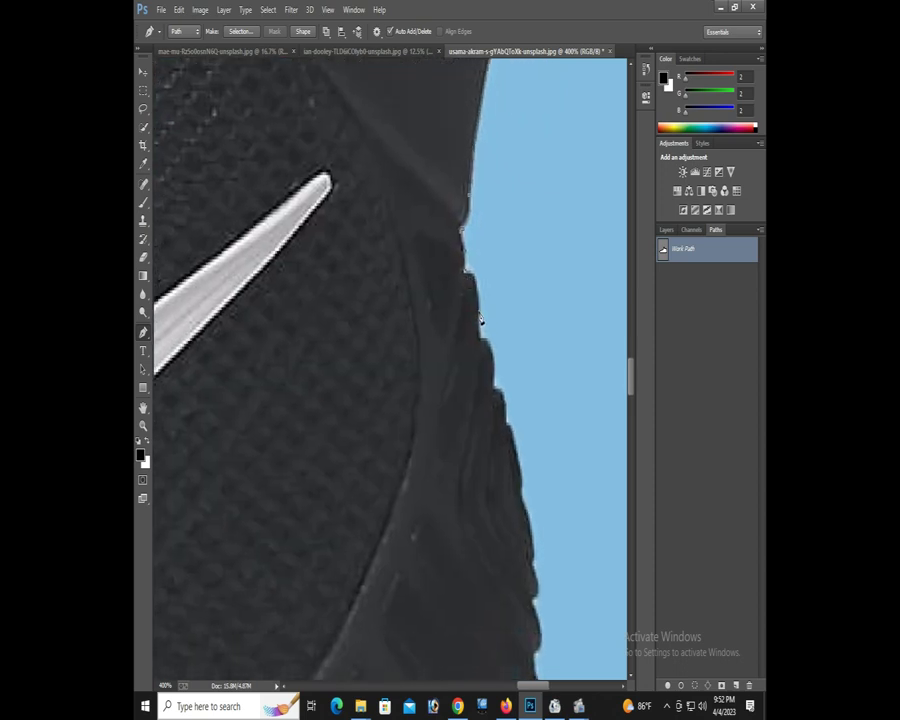
- Add curved anchors down the shoe's back edge to just above the sole
{"action": "mouse_move", "coordinate": [480, 314]}
{"action": "left_mouse_down"}
{"action": "mouse_move", "coordinate": [480, 362]}
{"action": "mouse_move", "coordinate": [480, 345]}
{"action": "left_mouse_up"}
{"action": "left_click_drag", "start_coordinate": [493, 388], "coordinate": [502, 454]}
{"action": "scroll", "coordinate": [509, 430], "scroll_direction": "down", "scroll_amount": 5}
{"action": "left_click_drag", "start_coordinate": [521, 302], "coordinate": [527, 337]}
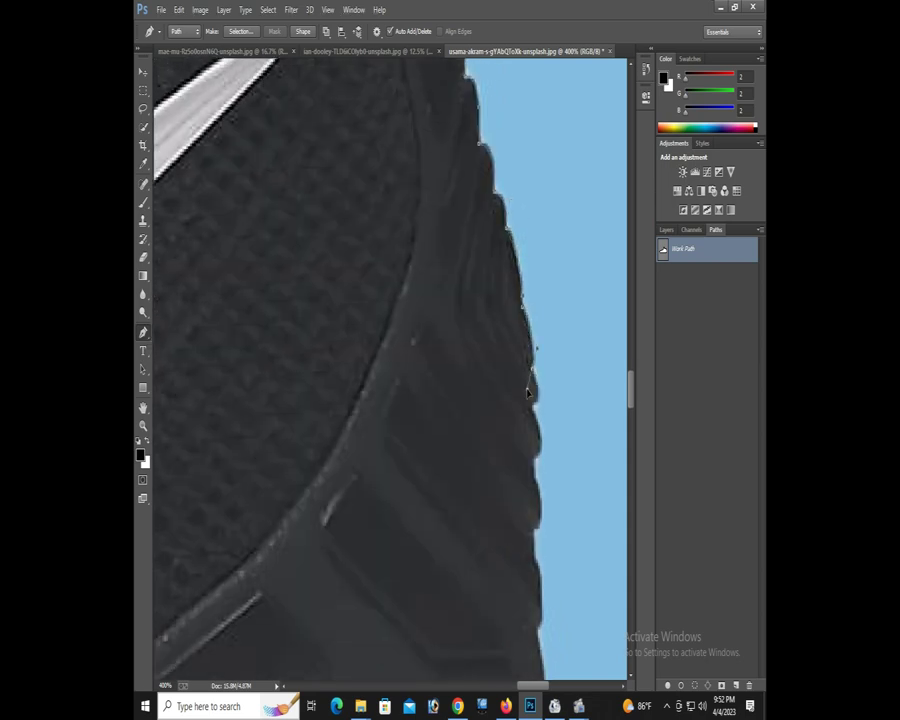
{"action": "left_click_drag", "start_coordinate": [533, 401], "coordinate": [519, 419]}
{"action": "scroll", "coordinate": [546, 298], "scroll_direction": "down", "scroll_amount": 4}
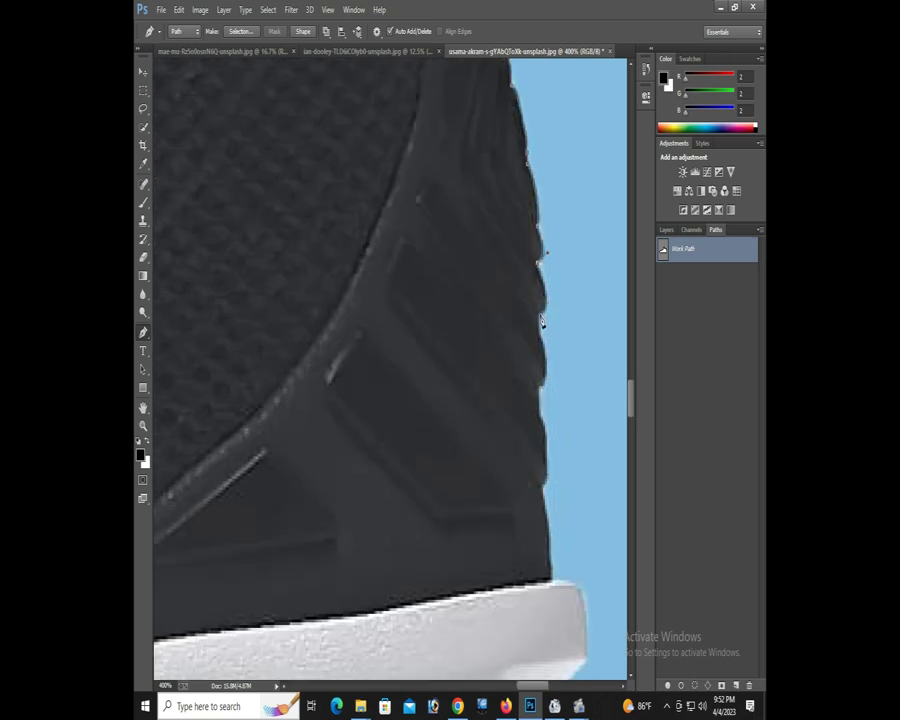
{"action": "left_click_drag", "start_coordinate": [541, 316], "coordinate": [526, 332]}
{"action": "left_click", "coordinate": [541, 316], "text": "alt"}
- Outline where the upper meets the sole, around the sole's corner to its notch
{"action": "scroll", "coordinate": [541, 345], "scroll_direction": "down", "scroll_amount": 2}
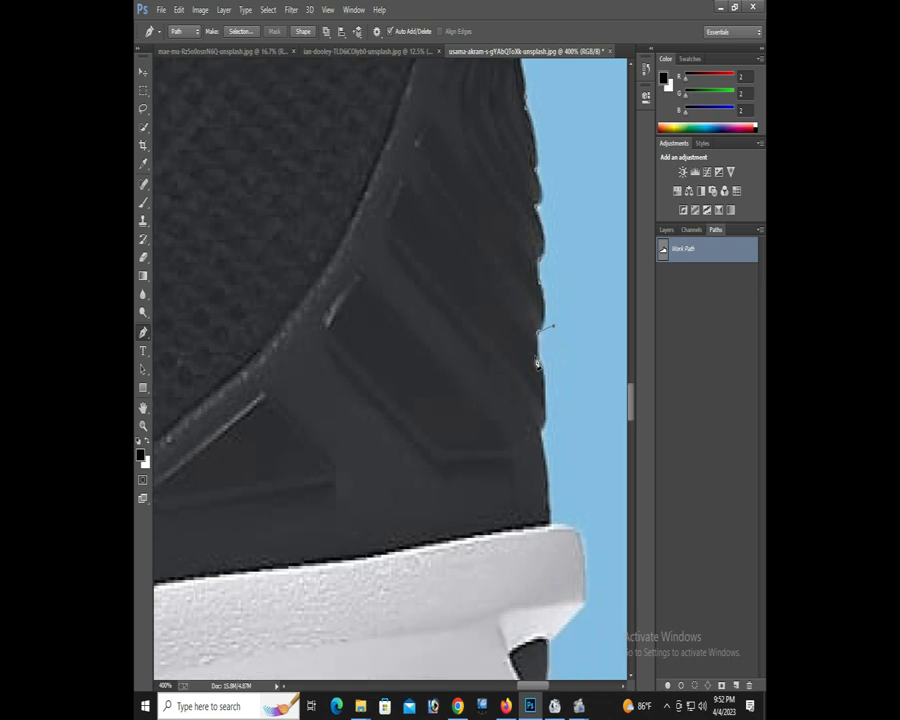
{"action": "left_click_drag", "start_coordinate": [537, 355], "coordinate": [544, 377]}
{"action": "scroll", "coordinate": [543, 374], "scroll_direction": "down", "scroll_amount": 2}
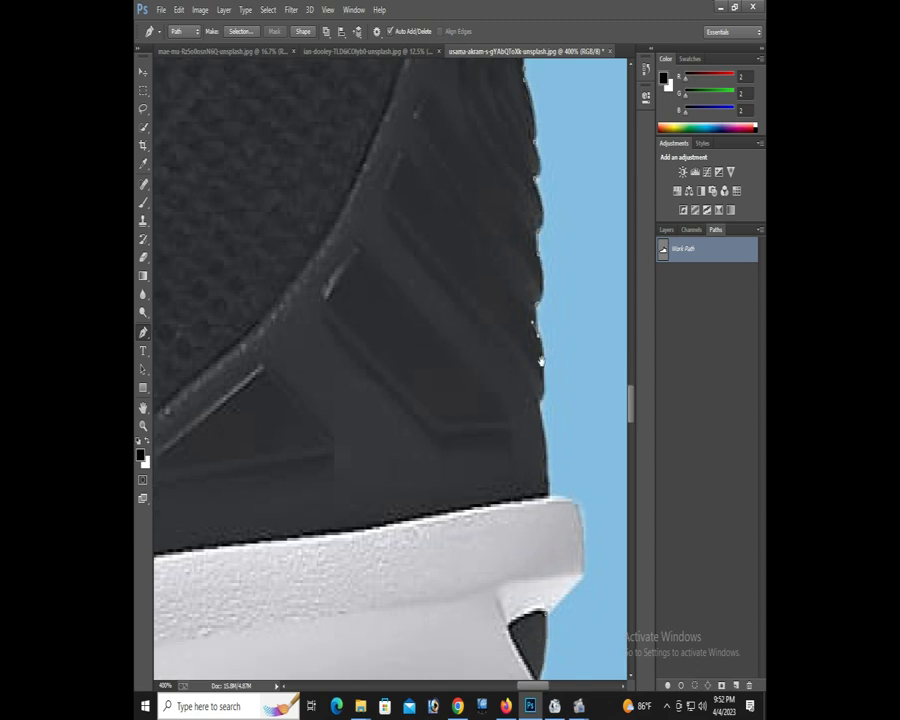
{"action": "scroll", "coordinate": [540, 350], "scroll_direction": "down", "scroll_amount": 1}
{"action": "left_click_drag", "start_coordinate": [537, 334], "coordinate": [530, 370]}
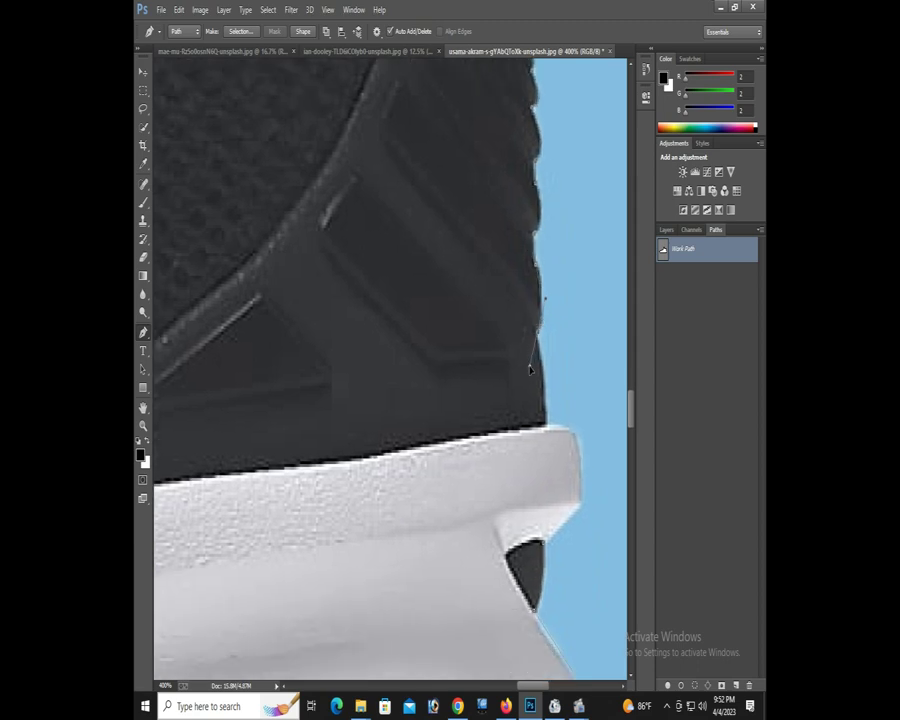
{"action": "left_click", "coordinate": [539, 338], "text": "alt"}
{"action": "mouse_move", "coordinate": [546, 428]}
{"action": "left_mouse_down"}
{"action": "mouse_move", "coordinate": [543, 440]}
{"action": "mouse_move", "coordinate": [563, 323]}
{"action": "mouse_move", "coordinate": [564, 363]}
{"action": "mouse_move", "coordinate": [561, 328]}
{"action": "left_mouse_up"}
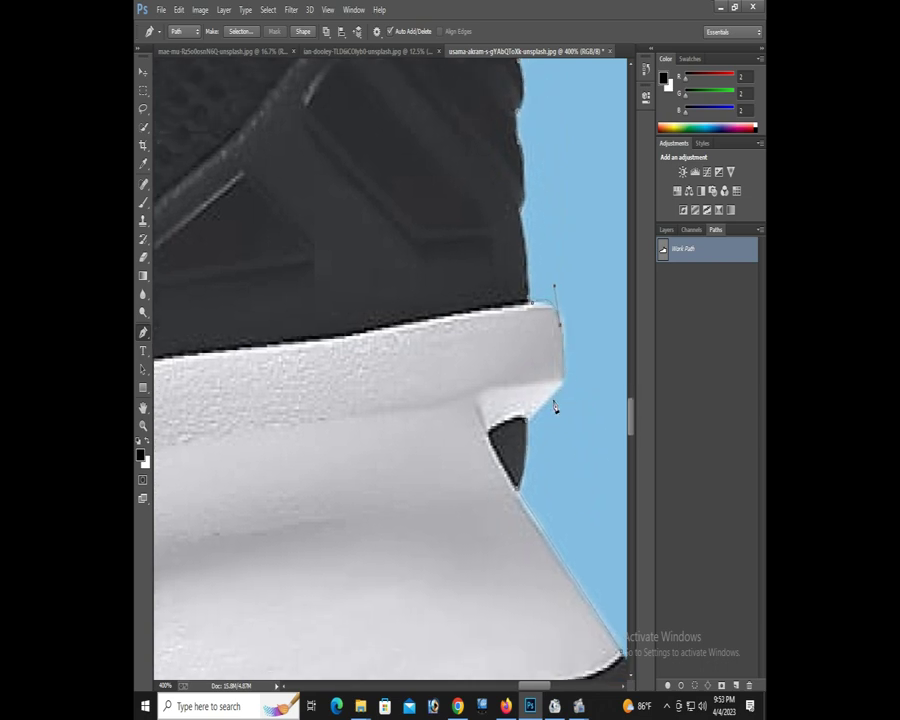
{"action": "left_click_drag", "start_coordinate": [563, 380], "coordinate": [562, 394]}
{"action": "left_click", "coordinate": [531, 428]}
{"action": "scroll", "coordinate": [527, 387], "scroll_direction": "down", "scroll_amount": 2}
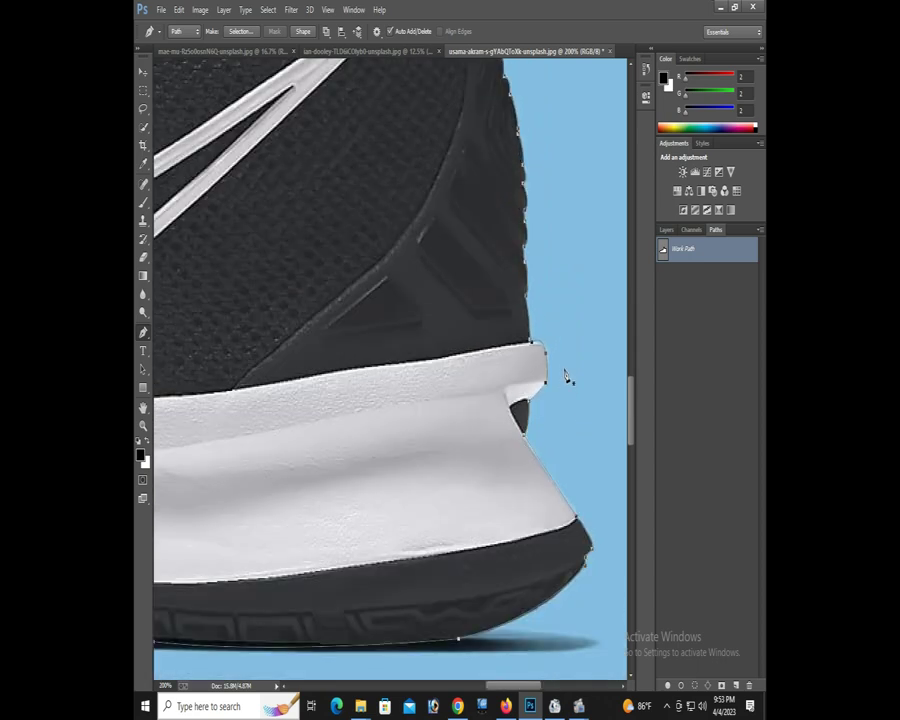
{"action": "scroll", "coordinate": [564, 370], "scroll_direction": "down", "scroll_amount": 1}
{"action": "scroll", "coordinate": [576, 375], "scroll_direction": "down", "scroll_amount": 1}
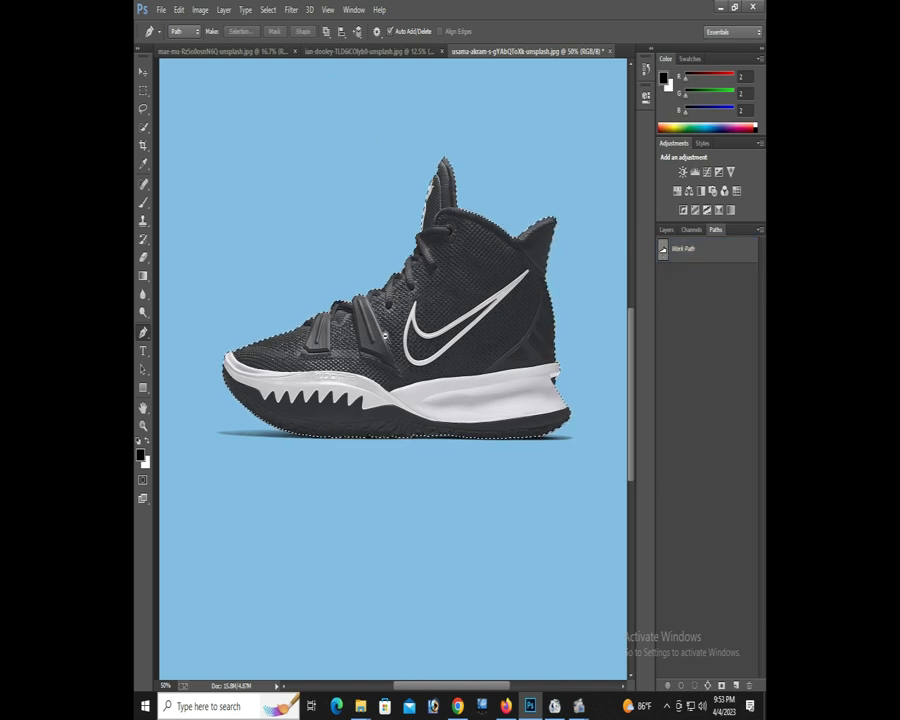
- Invert the selection and delete the blue background on the unlocked Layer 0
{"action": "scroll", "coordinate": [420, 325], "scroll_direction": "down", "scroll_amount": 1}
{"action": "key", "text": "ctrl+shift+i"}
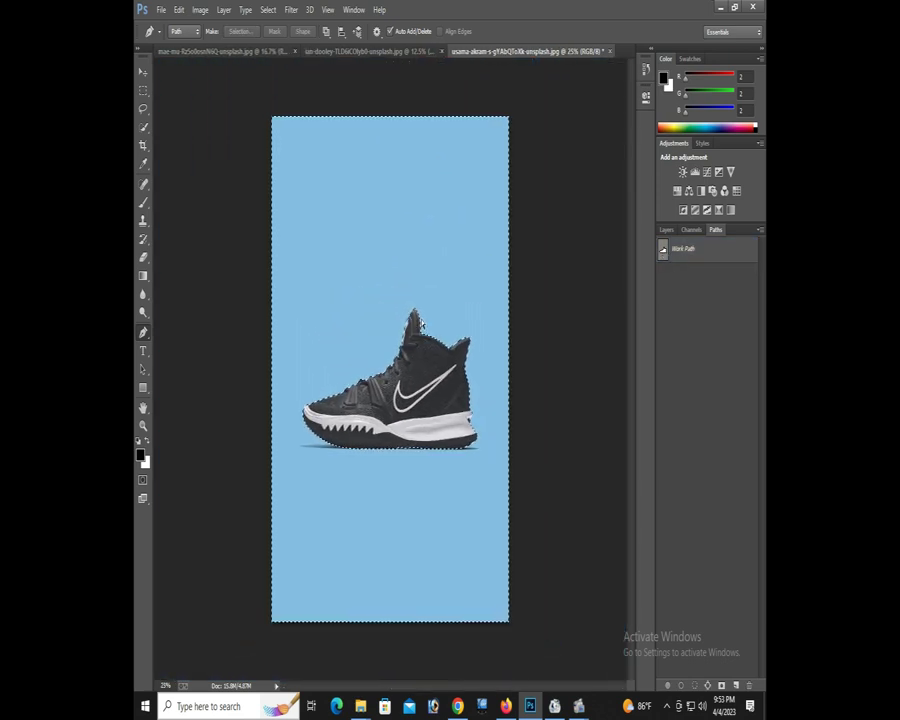
{"action": "key", "text": "shift+F5"}
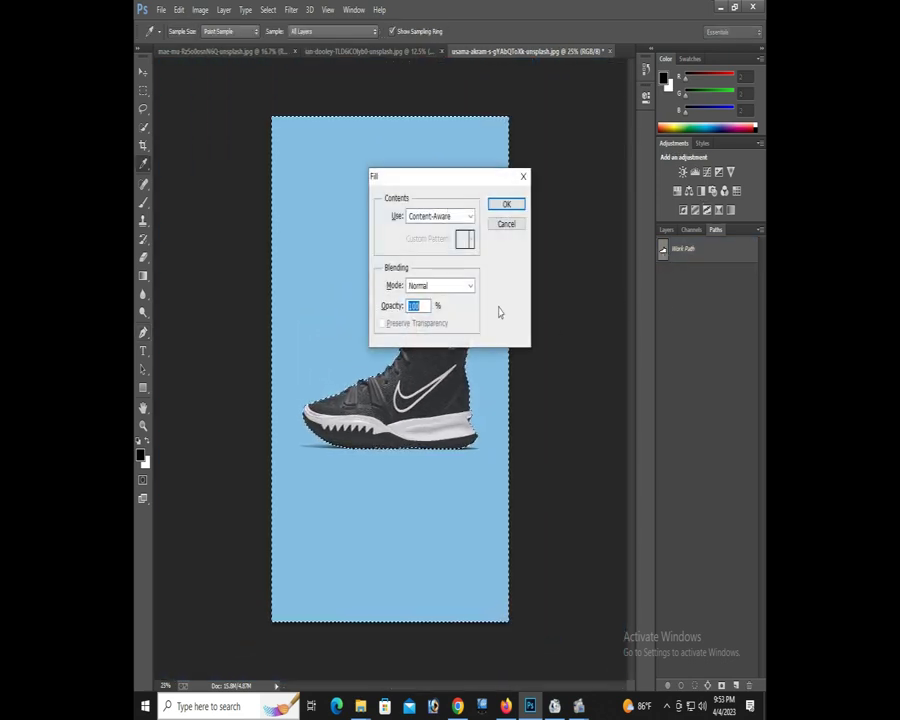
{"action": "left_click", "coordinate": [516, 224]}
{"action": "double_click", "coordinate": [722, 313]}
{"action": "key", "text": "Return"}
{"action": "key", "text": "Delete"}
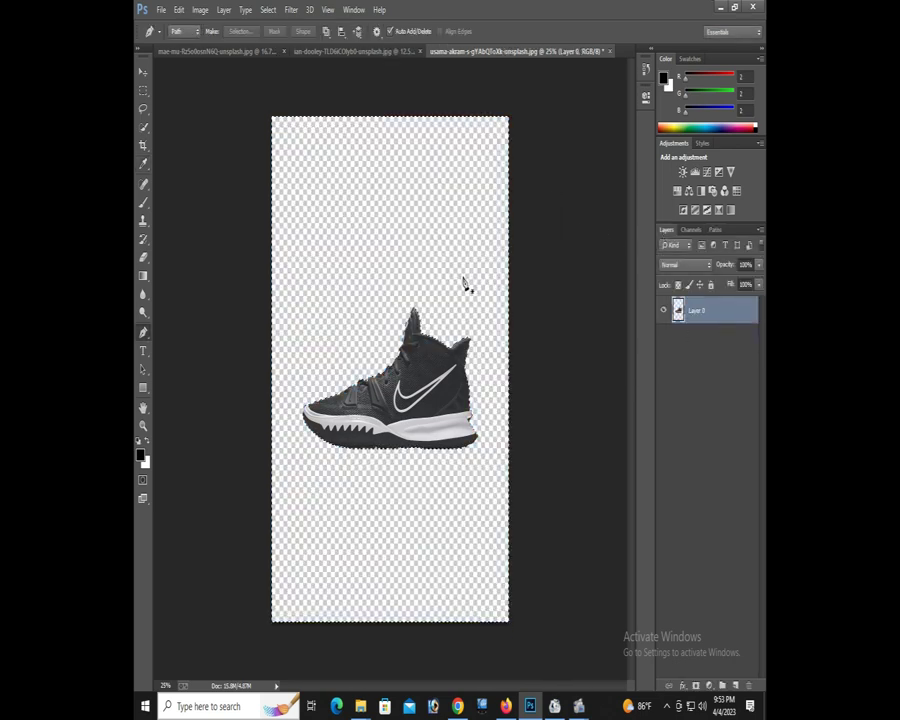
- Bring up the Open dialog to load another file
{"action": "scroll", "coordinate": [444, 300], "scroll_direction": "up", "scroll_amount": 2}
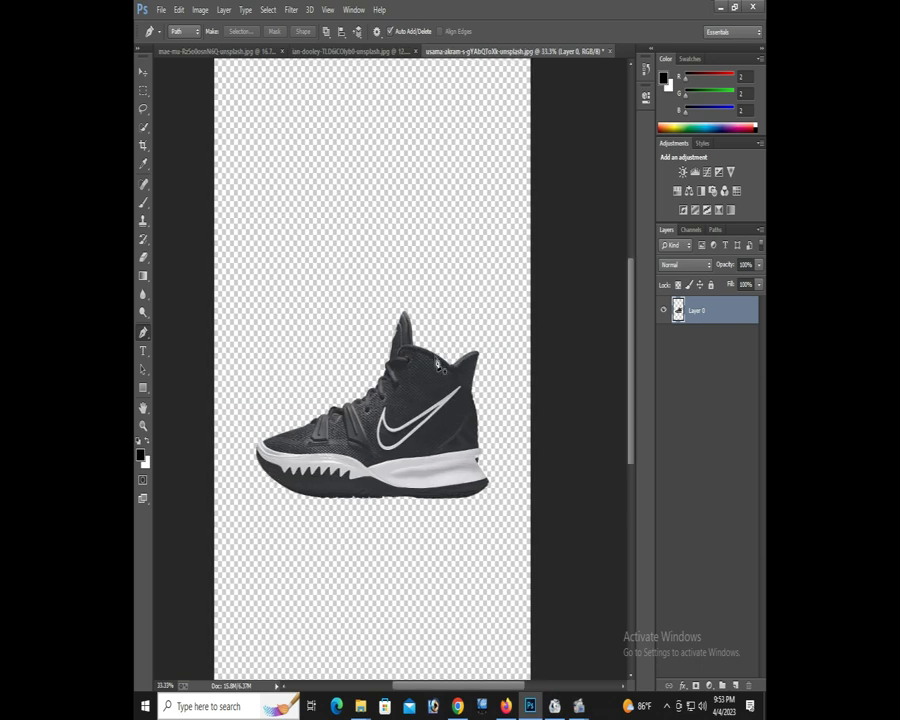
{"action": "scroll", "coordinate": [444, 300], "scroll_direction": "down", "scroll_amount": 2}
{"action": "key", "text": "ctrl+o"}
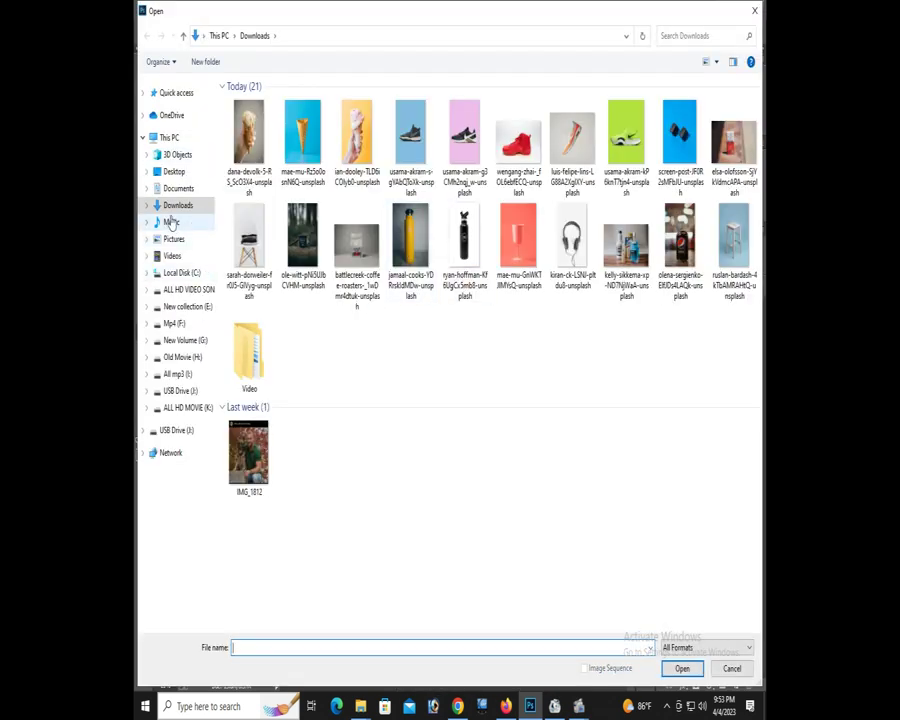
- Open the before-after template from Desktop > All File > photoshop > png, skipping the text-layer update
{"action": "left_click", "coordinate": [173, 171]}
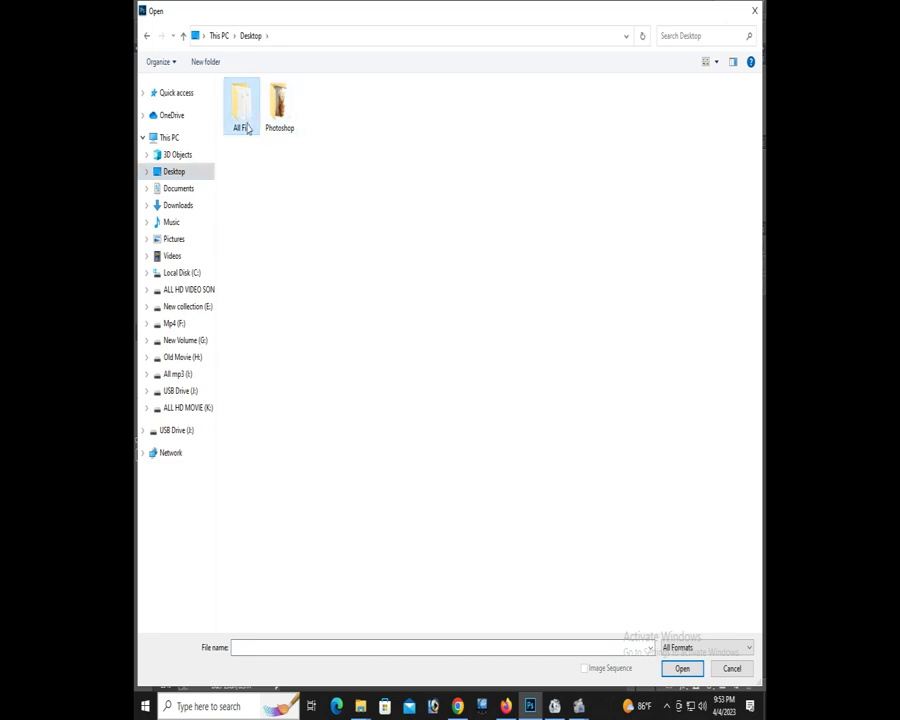
{"action": "double_click", "coordinate": [244, 122]}
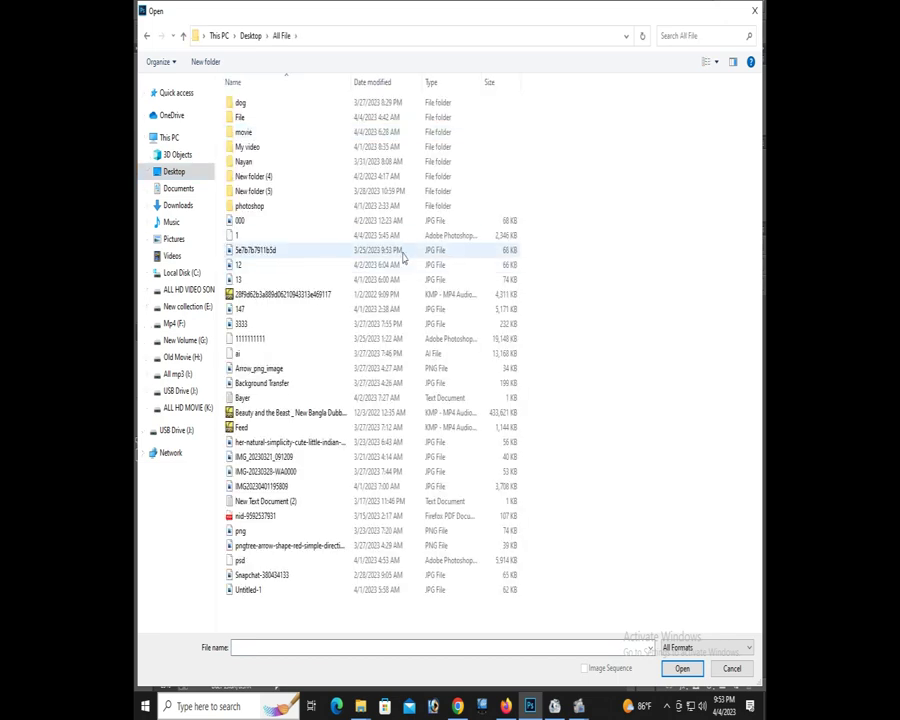
{"action": "double_click", "coordinate": [257, 208]}
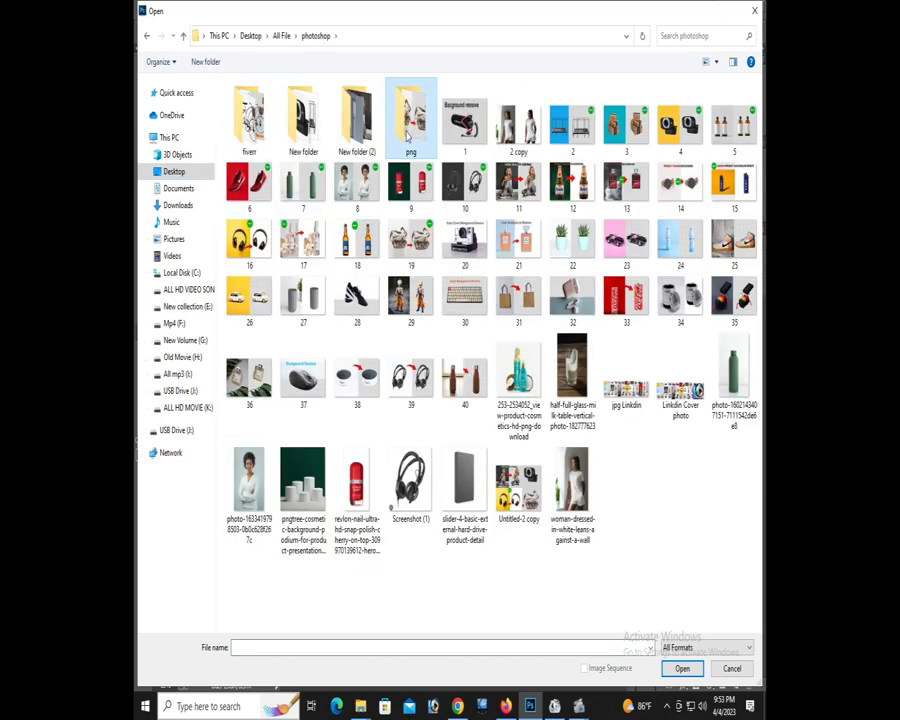
{"action": "double_click", "coordinate": [411, 118]}
{"action": "double_click", "coordinate": [247, 111]}
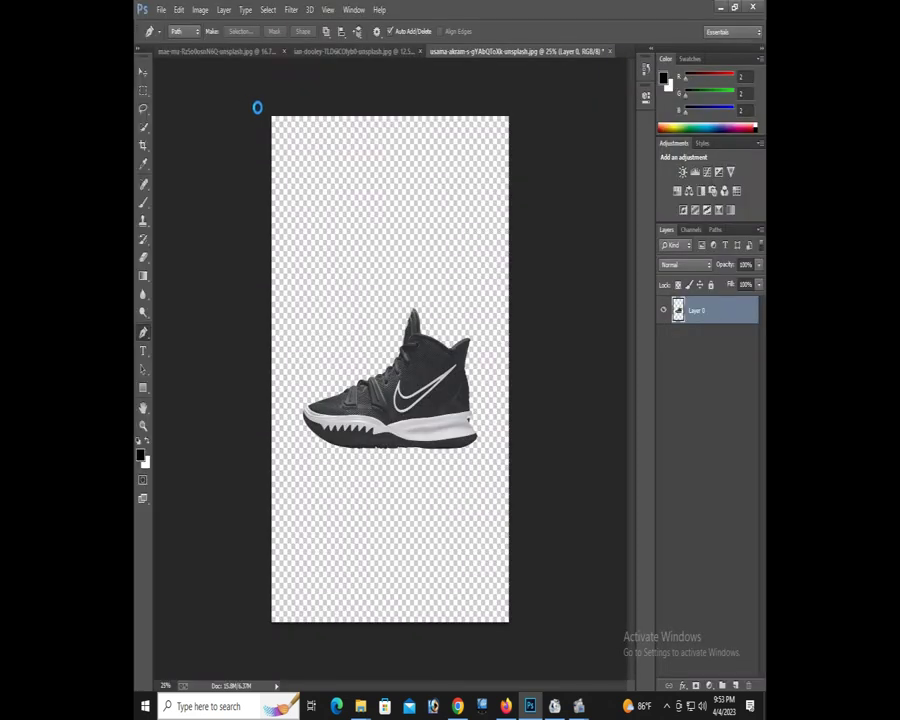
{"action": "left_click", "coordinate": [430, 271]}
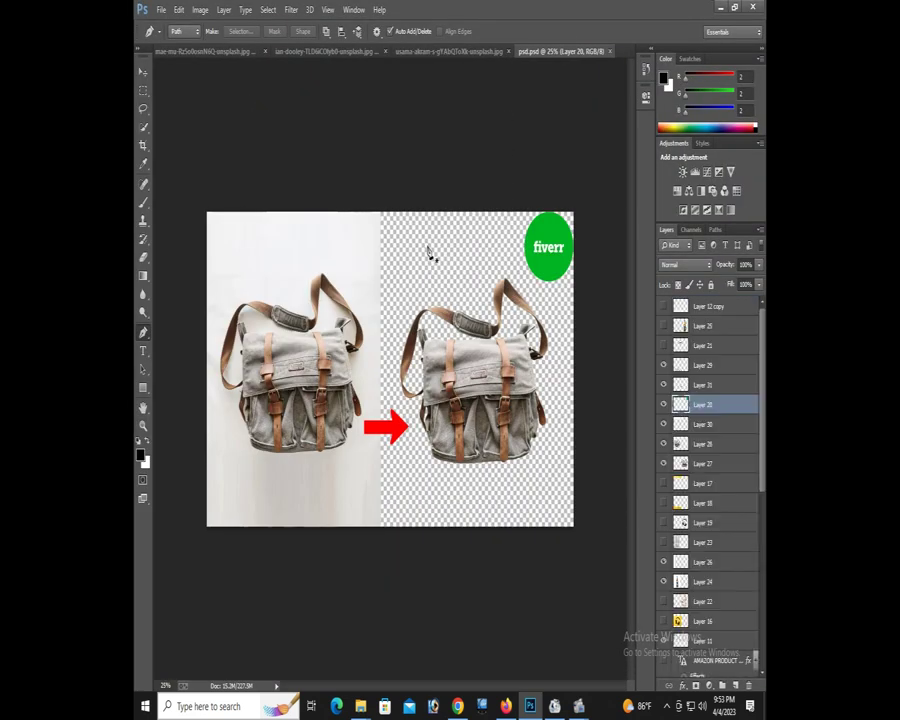
- Drag the sneaker cutout into the template onto its right transparent half
{"action": "left_click", "coordinate": [403, 52]}
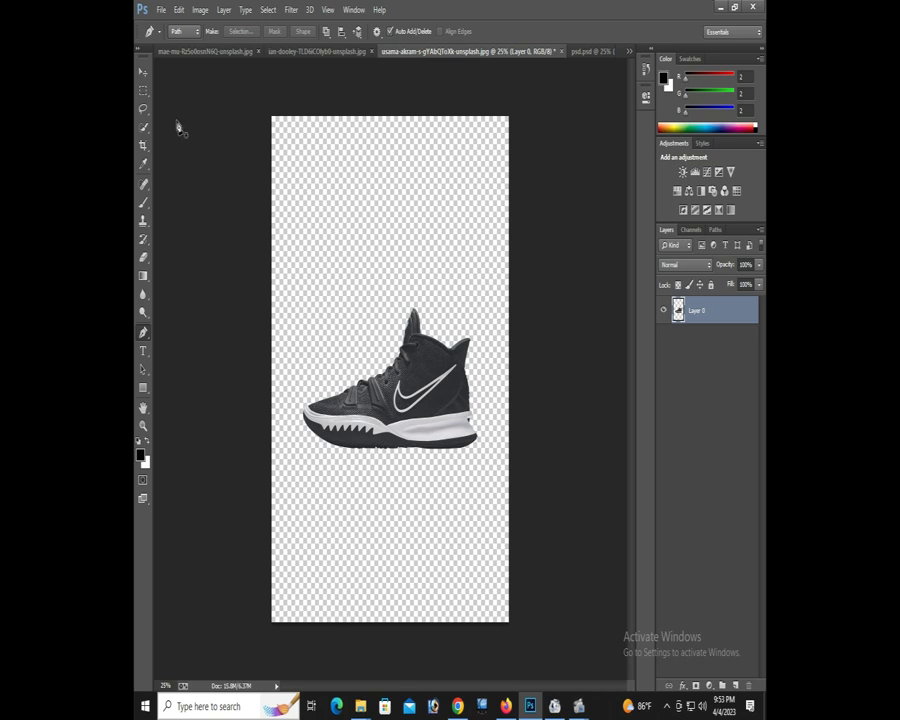
{"action": "key", "text": "v"}
{"action": "left_click_drag", "start_coordinate": [427, 376], "coordinate": [590, 58]}
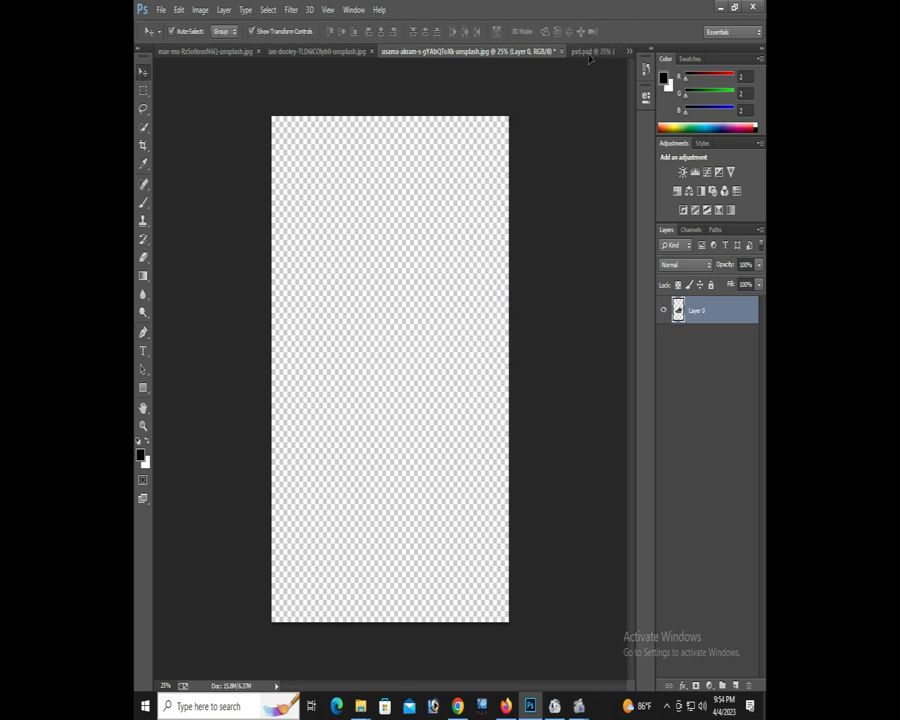
{"action": "left_click_drag", "start_coordinate": [590, 58], "coordinate": [355, 418]}
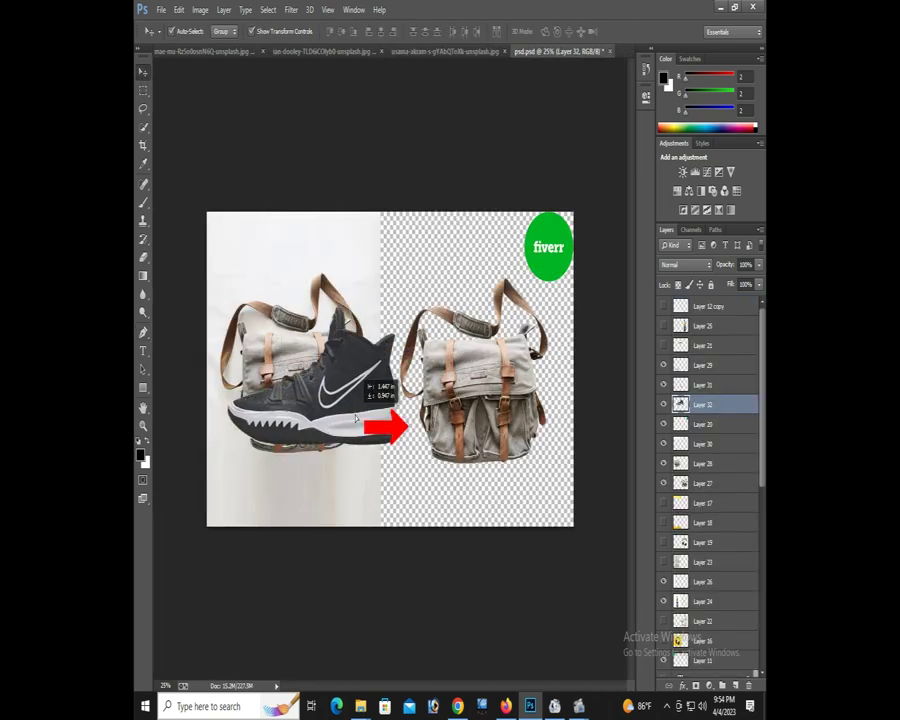
{"action": "scroll", "coordinate": [355, 418], "scroll_direction": "up", "scroll_amount": 1}
{"action": "left_click_drag", "start_coordinate": [271, 321], "coordinate": [484, 316]}
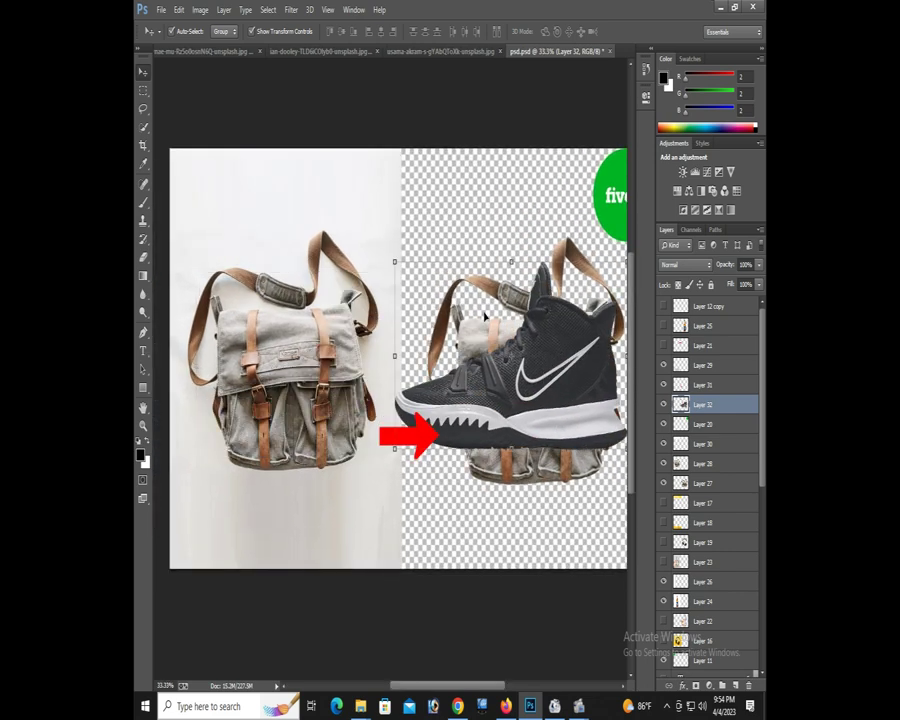
- Hide the bag layer behind the sneaker, zoom out and reposition the cutout
{"action": "right_click", "coordinate": [484, 316]}
{"action": "left_click", "coordinate": [500, 318]}
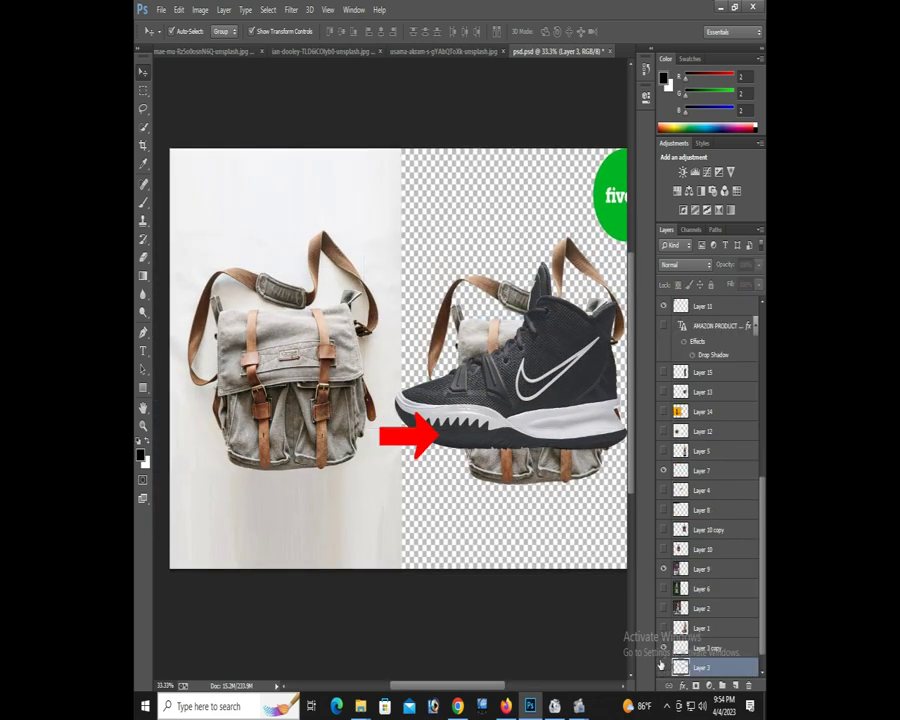
{"action": "left_click", "coordinate": [662, 667]}
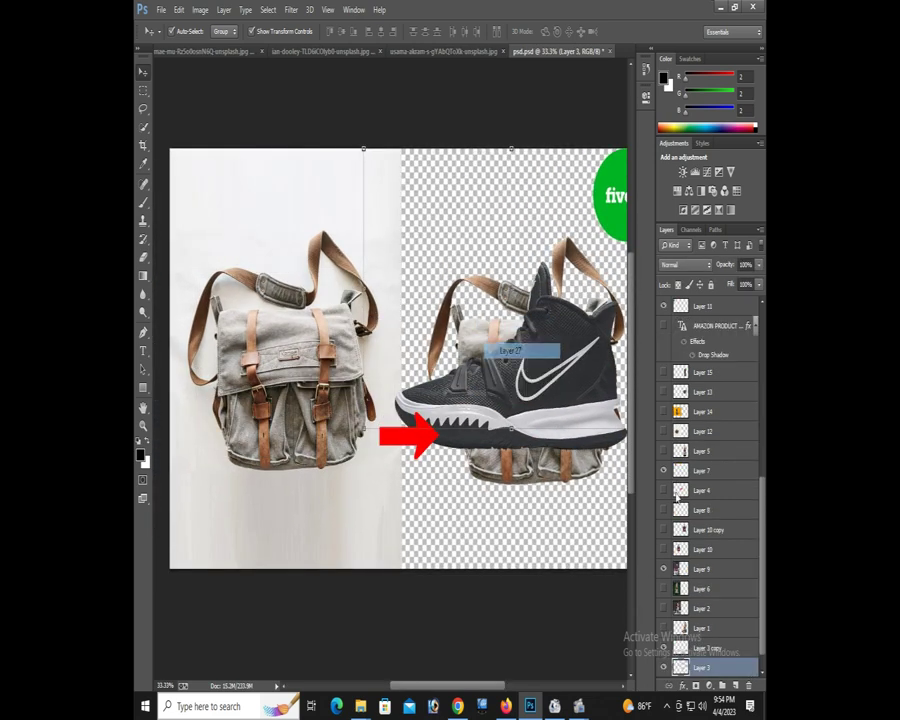
{"action": "left_click", "coordinate": [480, 344]}
{"action": "left_click", "coordinate": [664, 306]}
{"action": "key", "text": "ctrl+minus"}
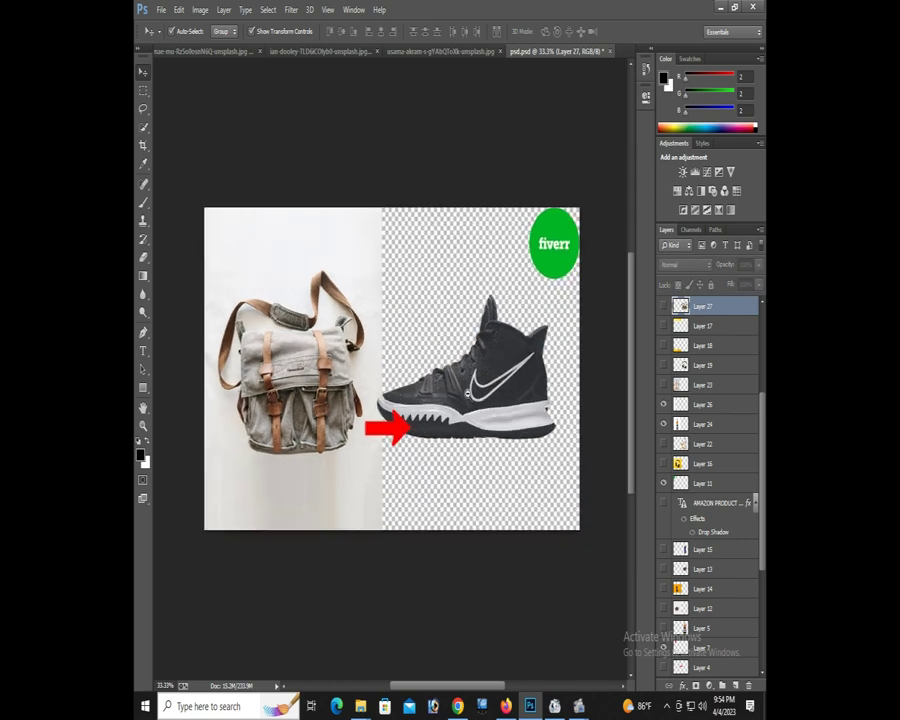
{"action": "left_click_drag", "start_coordinate": [492, 384], "coordinate": [503, 390]}
{"action": "left_click", "coordinate": [338, 424]}
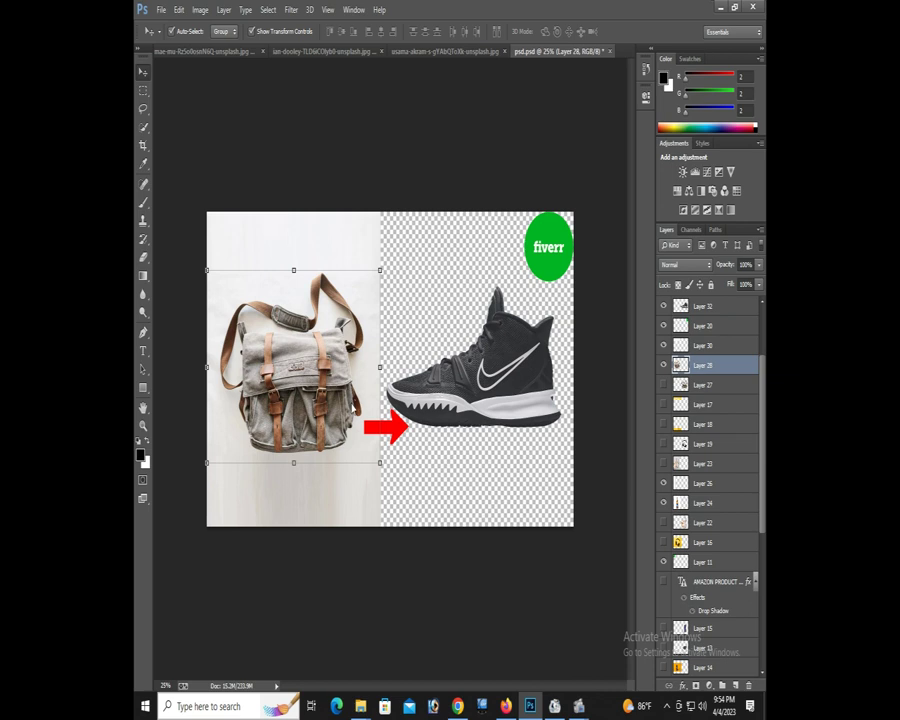
- Open the black sneaker photo from the Downloads folder
{"action": "key", "text": "ctrl+o"}
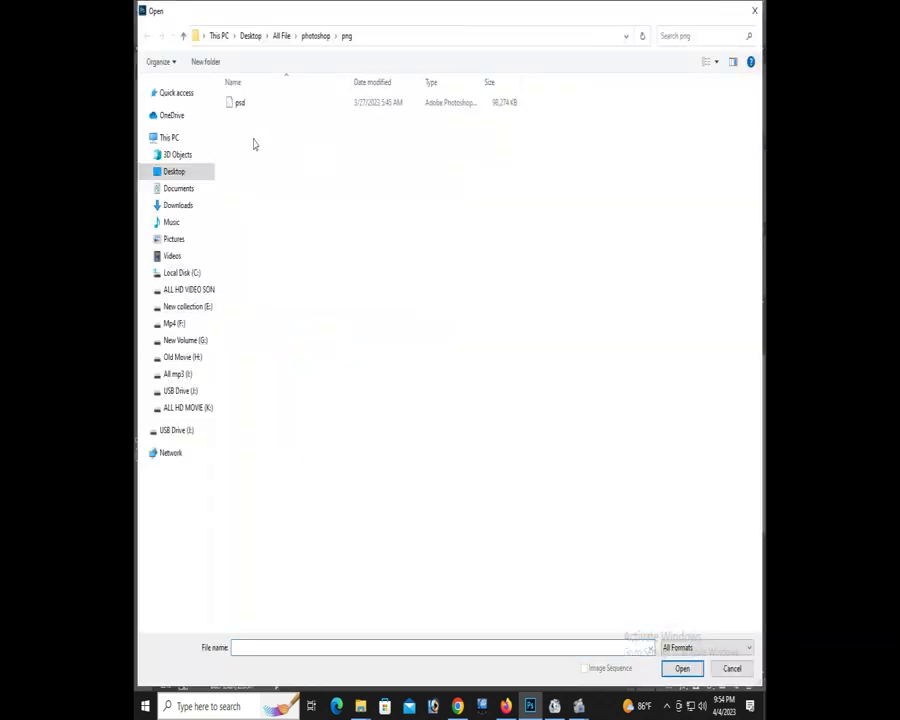
{"action": "left_click", "coordinate": [178, 205]}
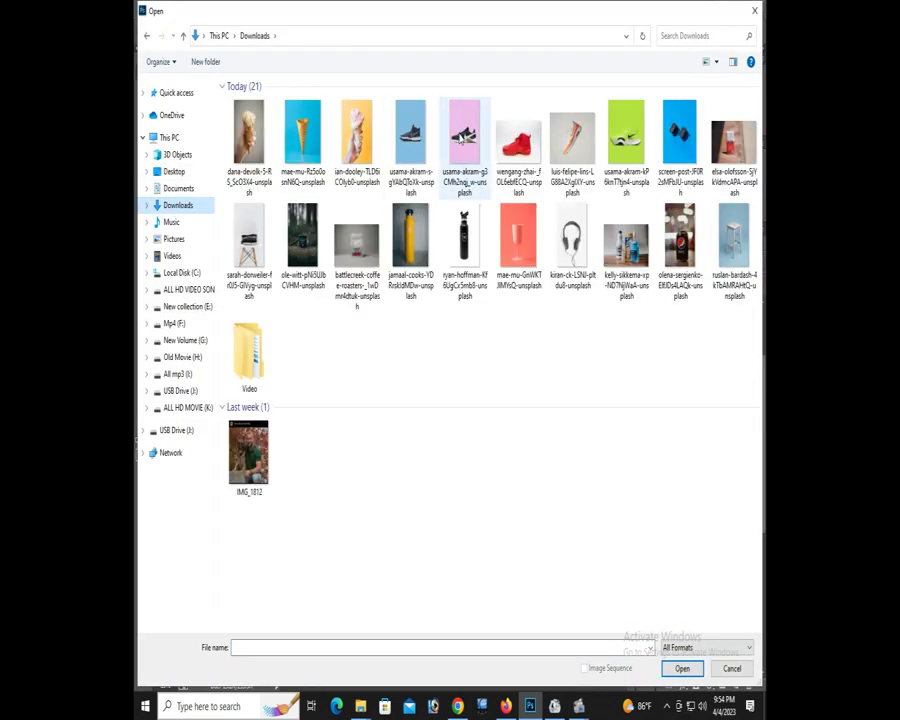
{"action": "double_click", "coordinate": [410, 135]}
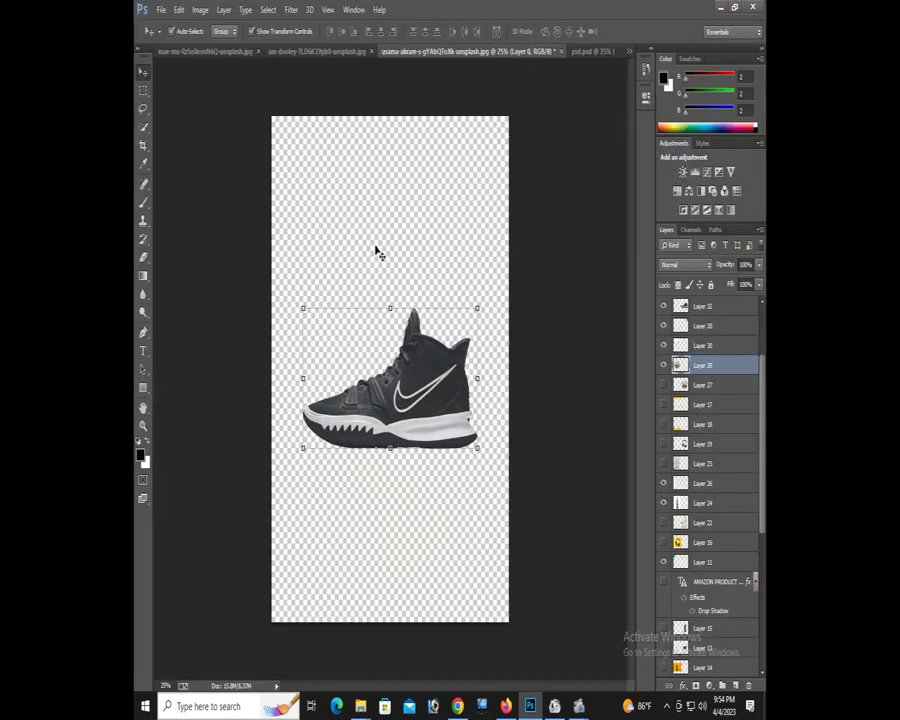
{"action": "left_click", "coordinate": [685, 231]}
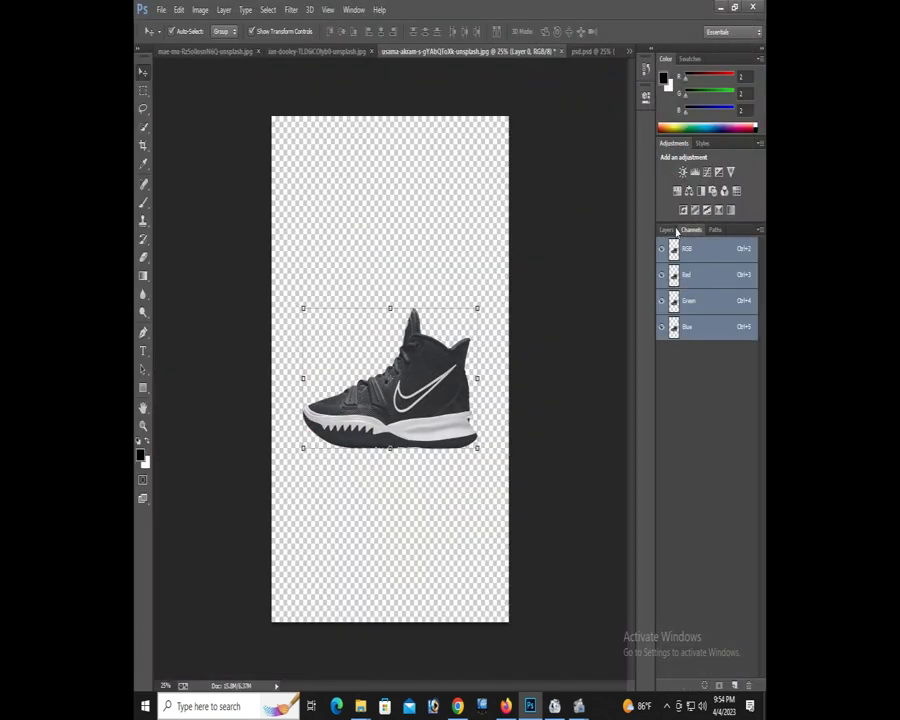
{"action": "left_click", "coordinate": [667, 230]}
- Deselect and close the sneaker cutout document without saving
{"action": "key", "text": "ctrl+d"}
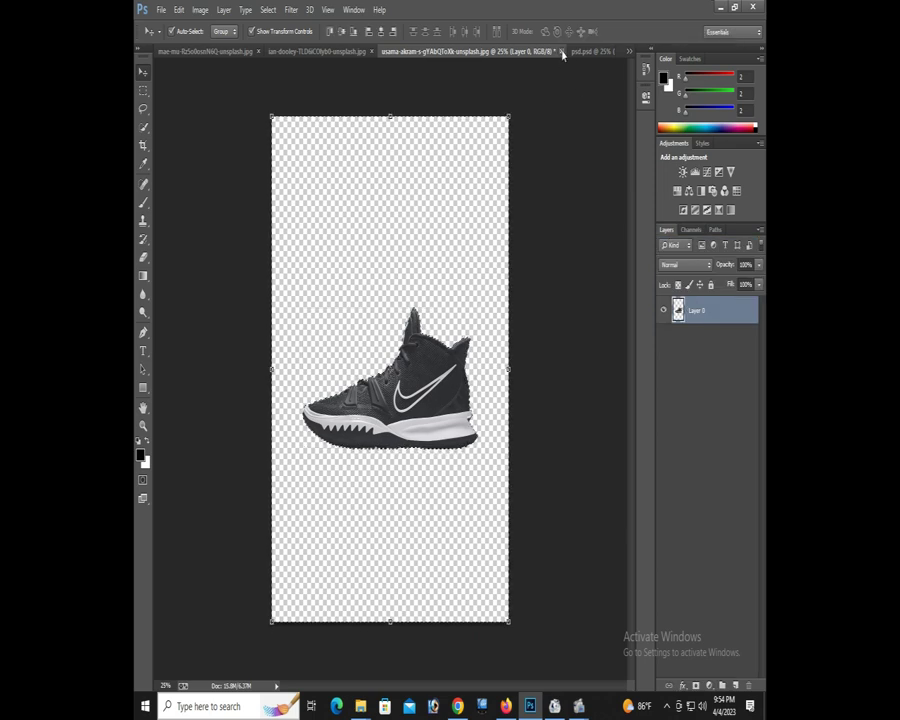
{"action": "left_click", "coordinate": [561, 51]}
{"action": "left_click", "coordinate": [458, 266]}
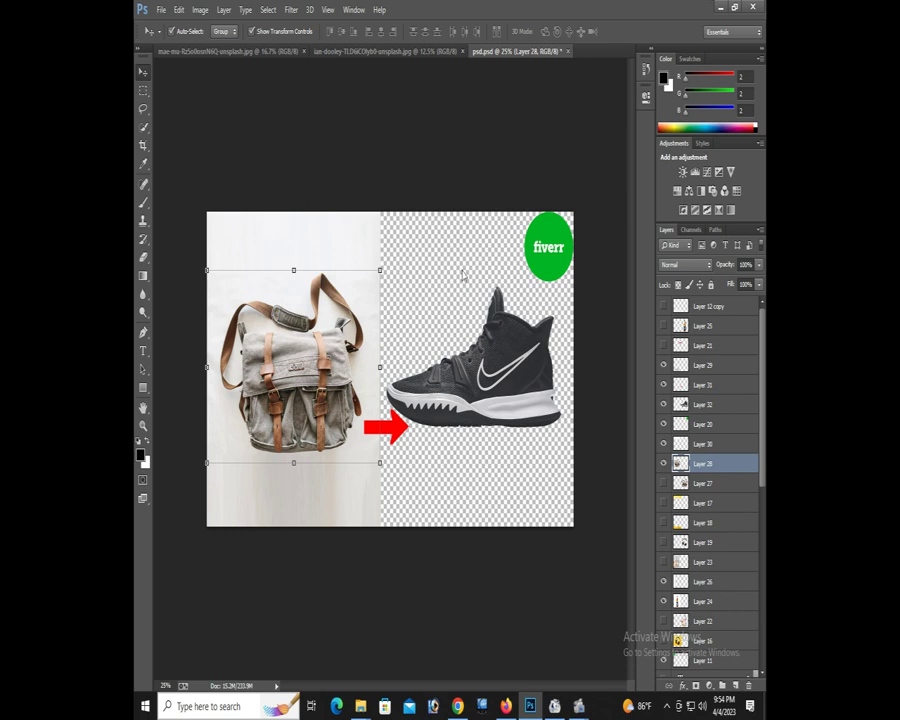
- Open the sneaker-on-blue photo and return to its tab
{"action": "key", "text": "ctrl+o"}
{"action": "key", "text": "Escape"}
{"action": "double_click", "coordinate": [383, 294]}
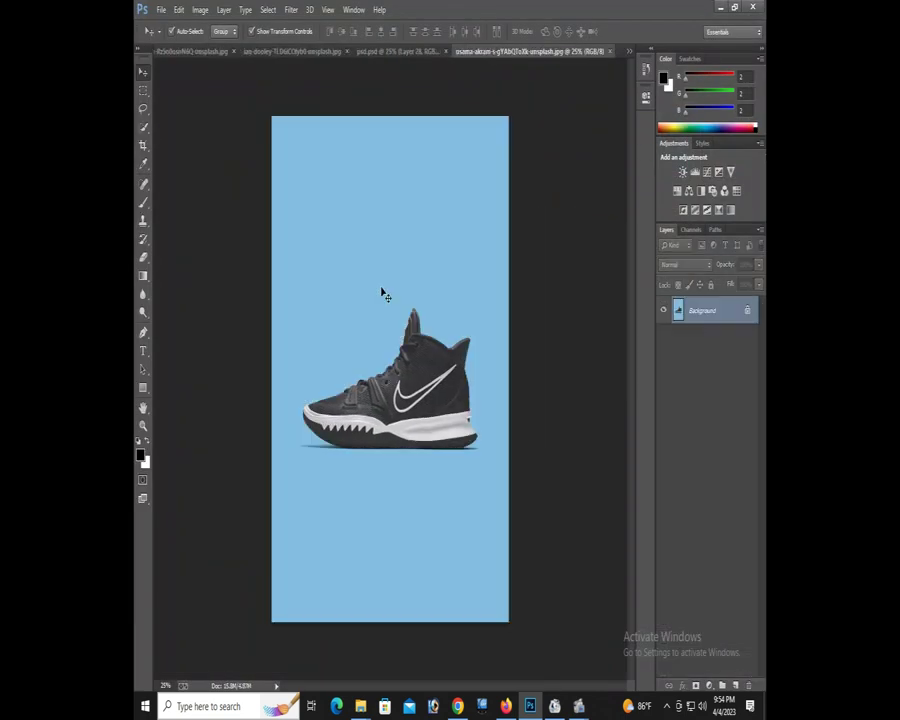
{"action": "left_click", "coordinate": [405, 51]}
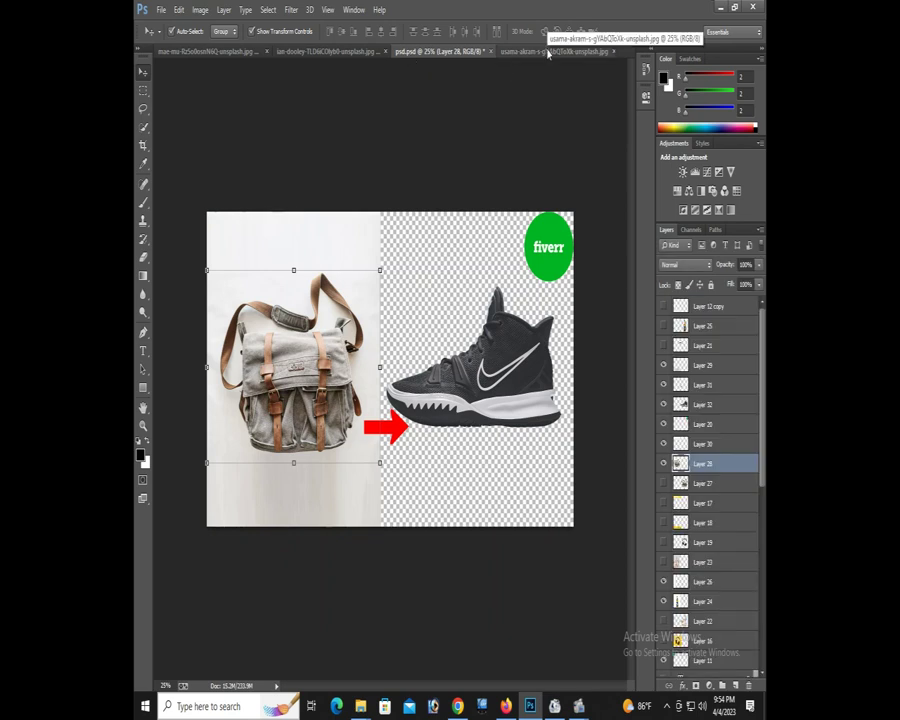
{"action": "left_click", "coordinate": [500, 51]}
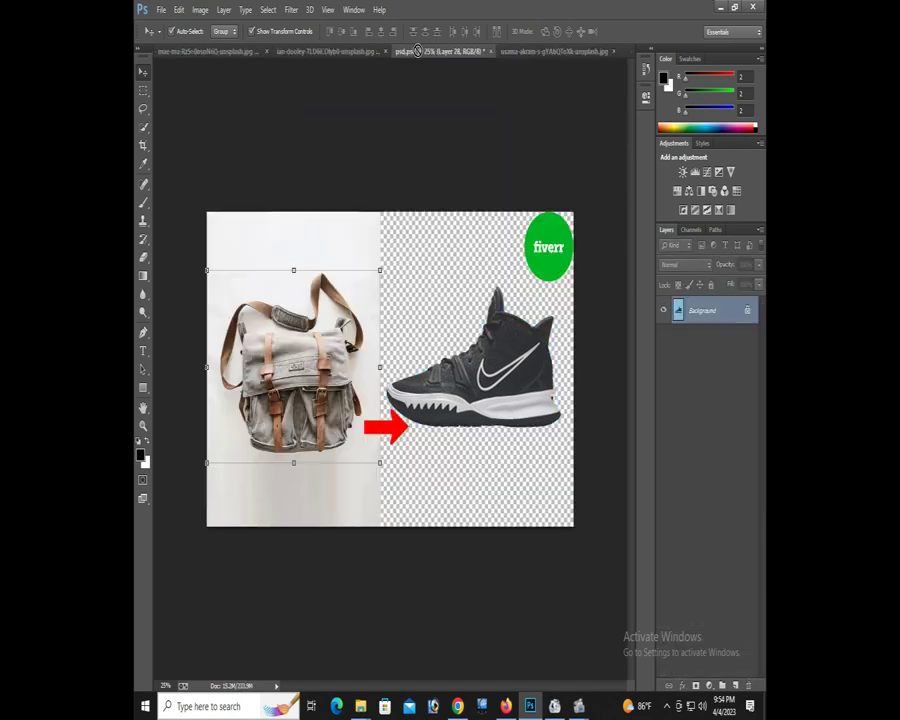
- Copy the blue sneaker photo into the layout and hide both left white strips
{"action": "left_click_drag", "start_coordinate": [418, 51], "coordinate": [406, 187]}
{"action": "left_click", "coordinate": [361, 250]}
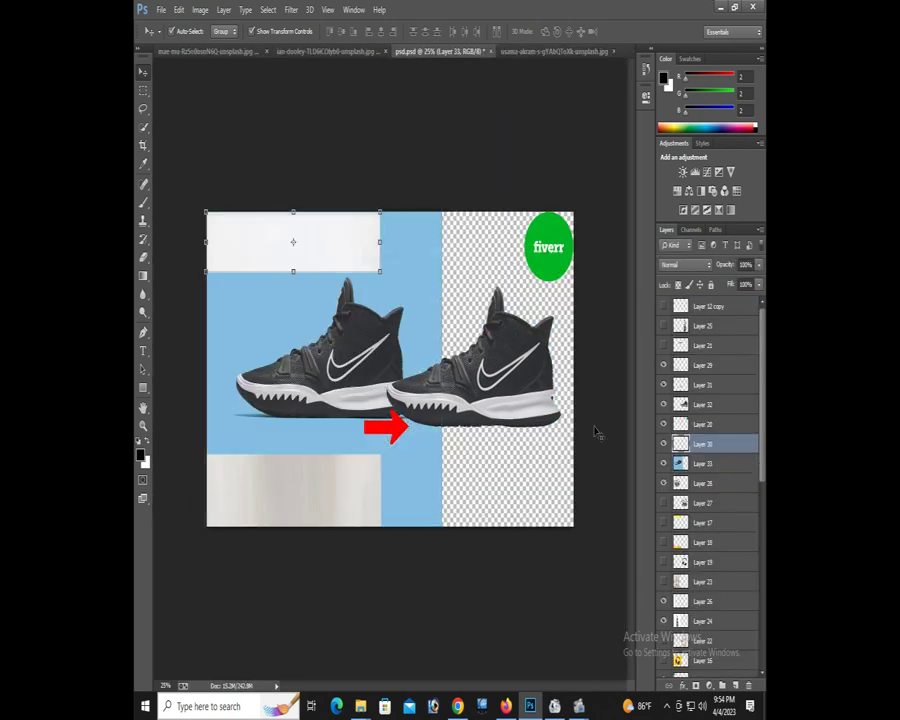
{"action": "right_click", "coordinate": [352, 489]}
{"action": "left_click", "coordinate": [378, 499]}
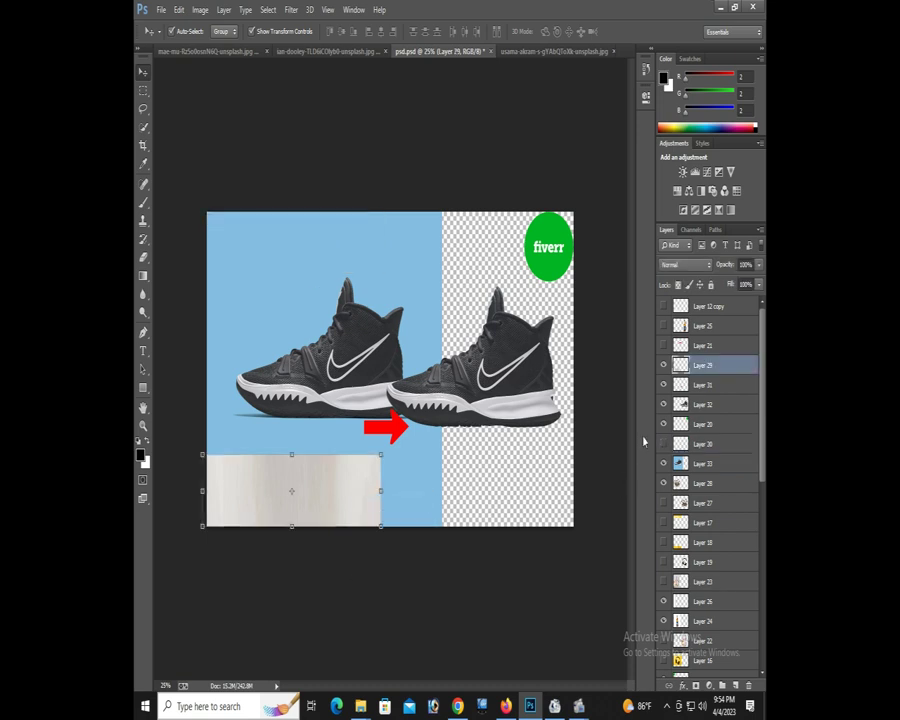
{"action": "left_click", "coordinate": [663, 364]}
- Shrink the blue sneaker photo to fit the left half
{"action": "left_click", "coordinate": [703, 463]}
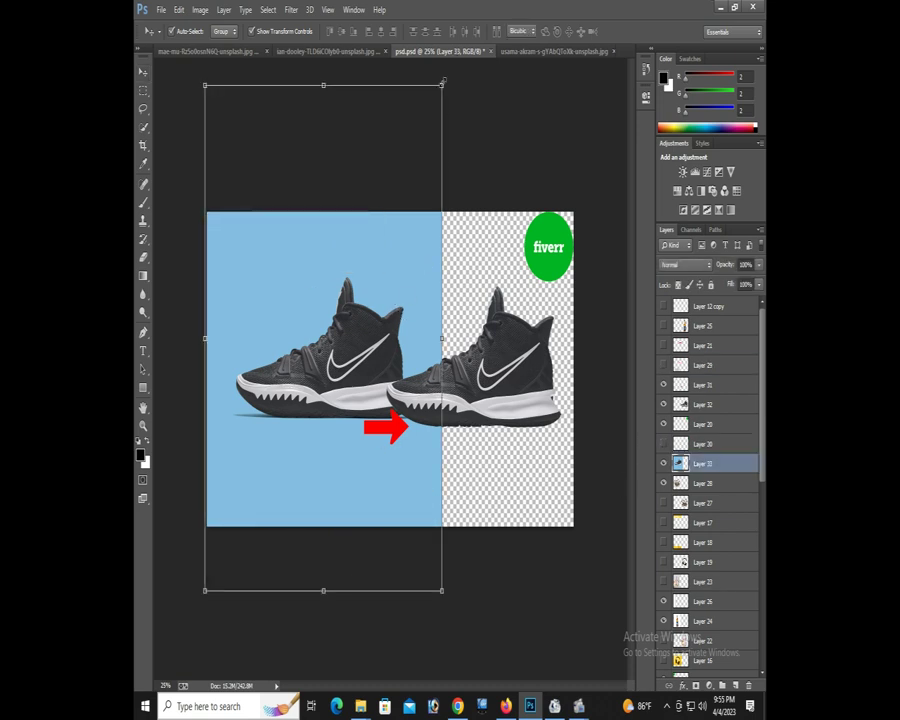
{"action": "left_click_drag", "start_coordinate": [440, 88], "coordinate": [388, 201]}
{"action": "left_click_drag", "start_coordinate": [349, 376], "coordinate": [344, 354]}
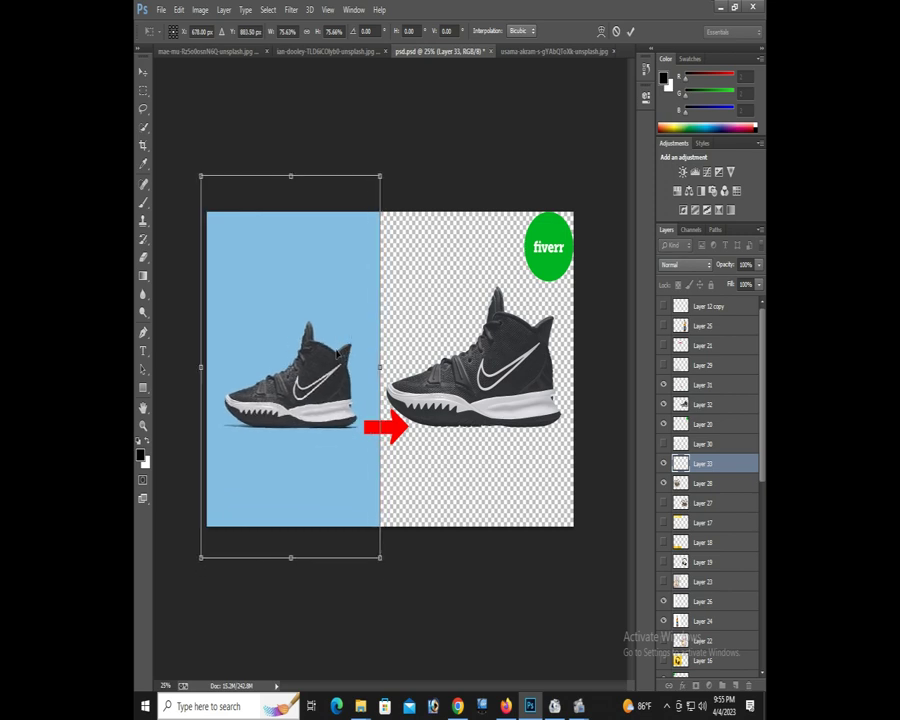
{"action": "key", "text": "Return"}
- Shrink and nudge the right sneaker cutout, then raise the red arrow between shoes
{"action": "left_click", "coordinate": [413, 314]}
{"action": "key", "text": "ctrl+t"}
{"action": "left_click_drag", "start_coordinate": [380, 284], "coordinate": [432, 323]}
{"action": "key", "text": "Return"}
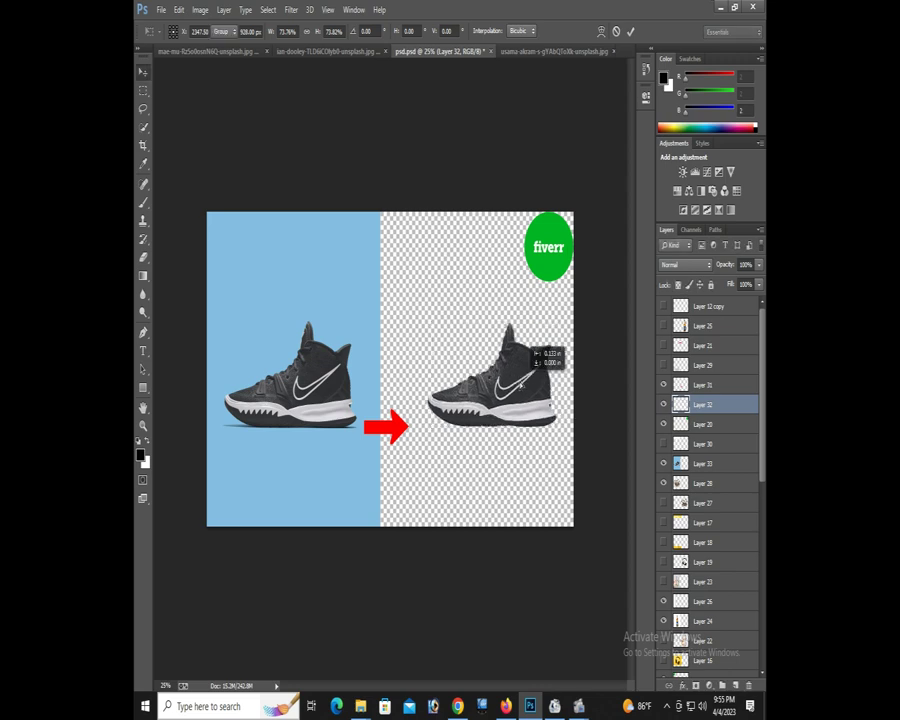
{"action": "left_click_drag", "start_coordinate": [529, 383], "coordinate": [516, 383]}
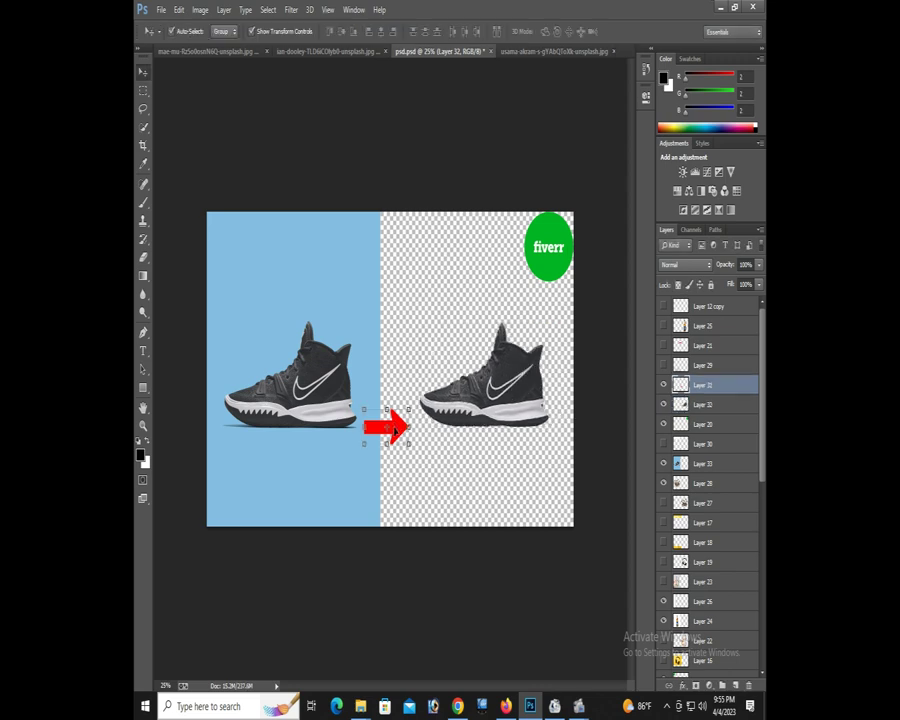
{"action": "left_click_drag", "start_coordinate": [396, 427], "coordinate": [396, 402]}
- Move the fiverr badge to the top-left of the layout
{"action": "left_click", "coordinate": [540, 250]}
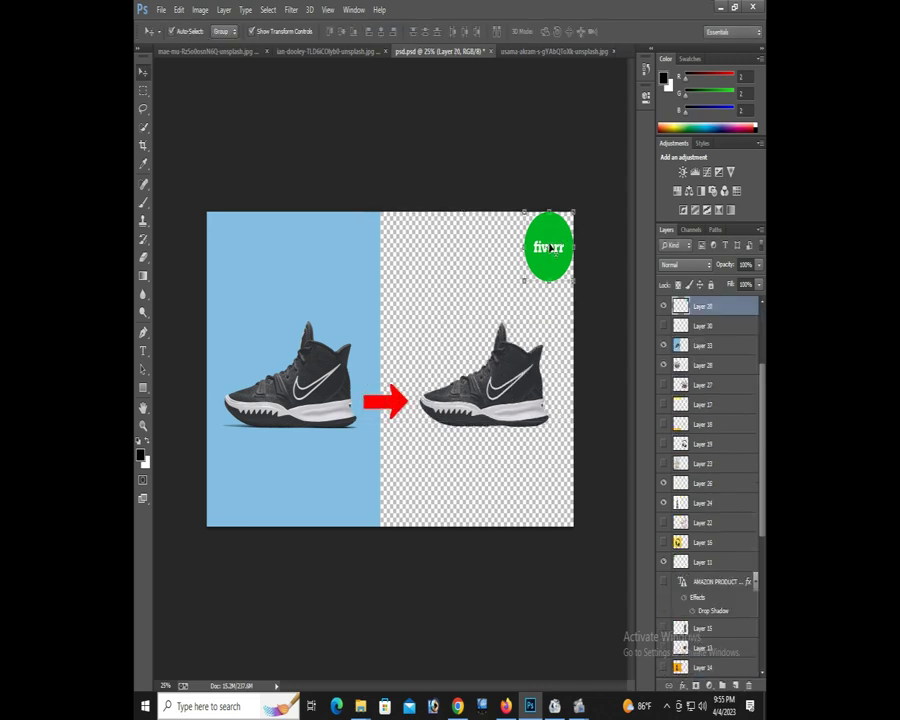
{"action": "key", "text": "ctrl+t"}
{"action": "left_click_drag", "start_coordinate": [554, 242], "coordinate": [242, 245]}
{"action": "key", "text": "Return"}
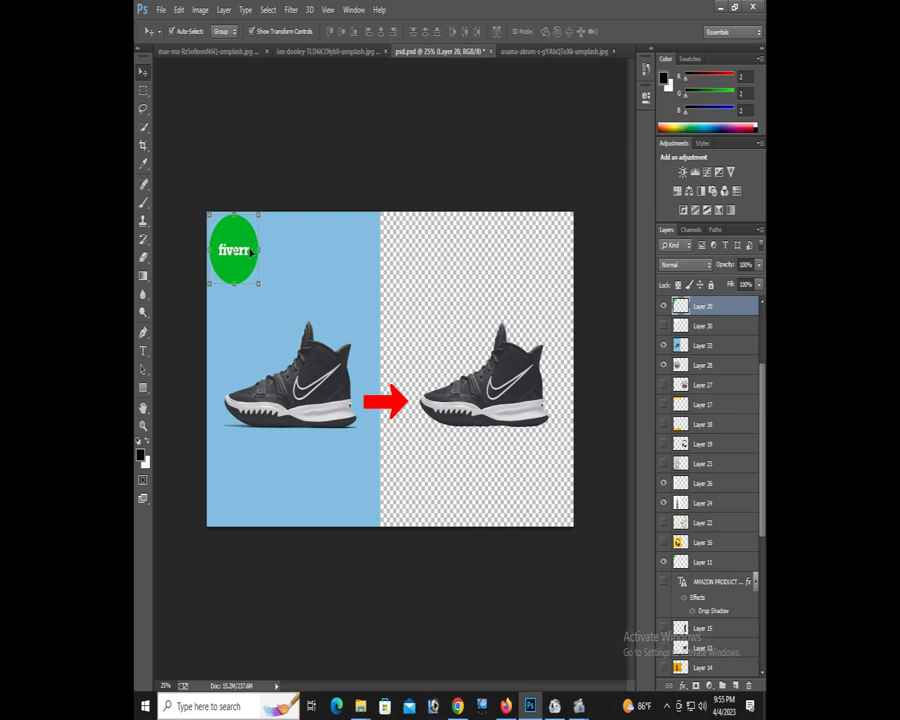
- Save the layout as 'psd' in JPEG format into the Desktop's Photoshop folder
{"action": "key", "text": "ctrl+shift+s"}
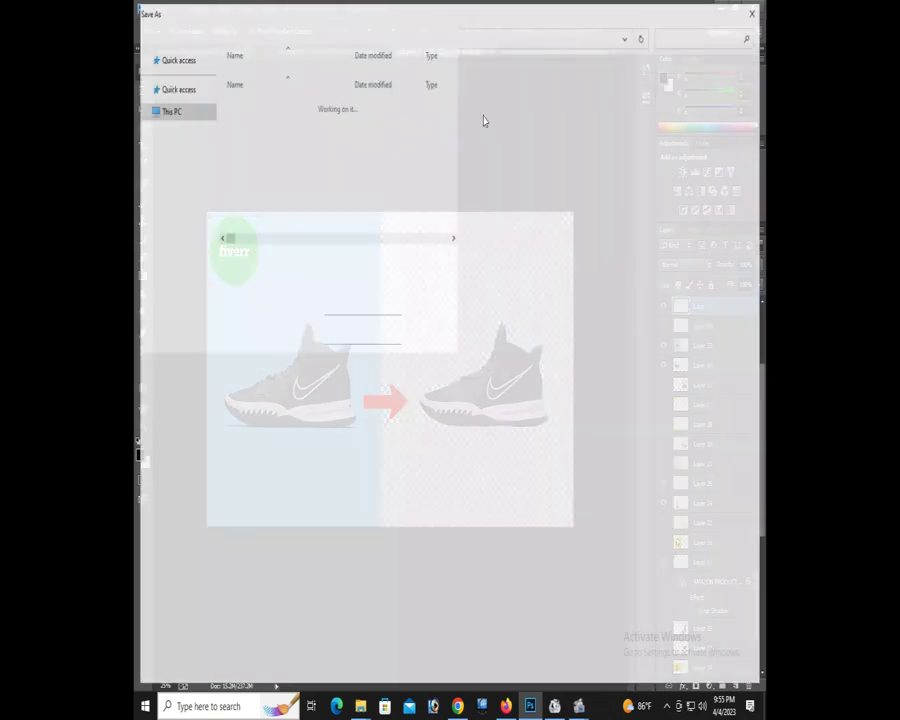
{"action": "left_click", "coordinate": [300, 557]}
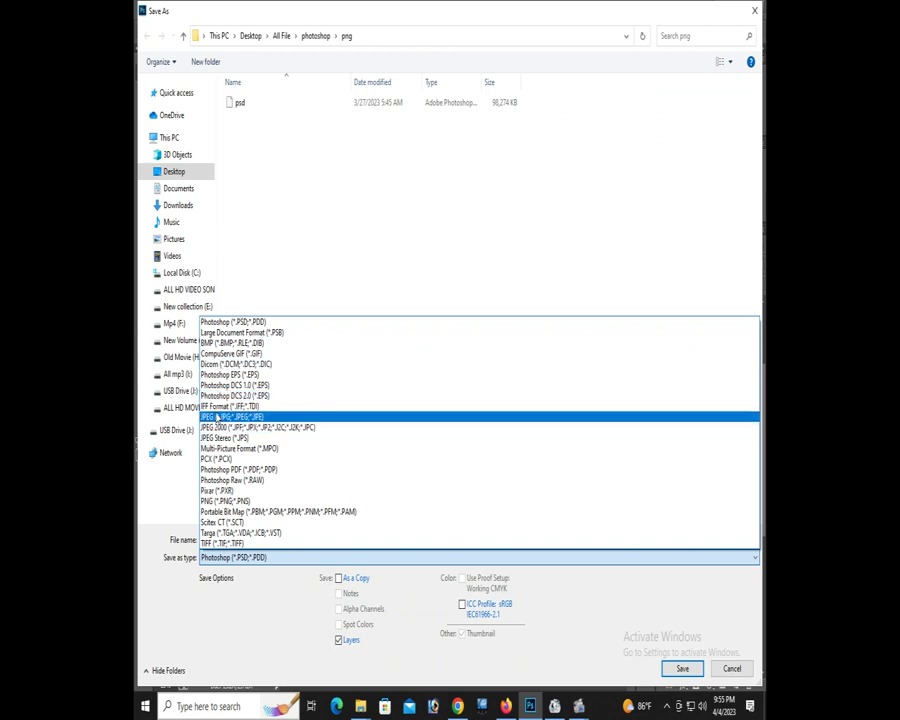
{"action": "left_click", "coordinate": [218, 438]}
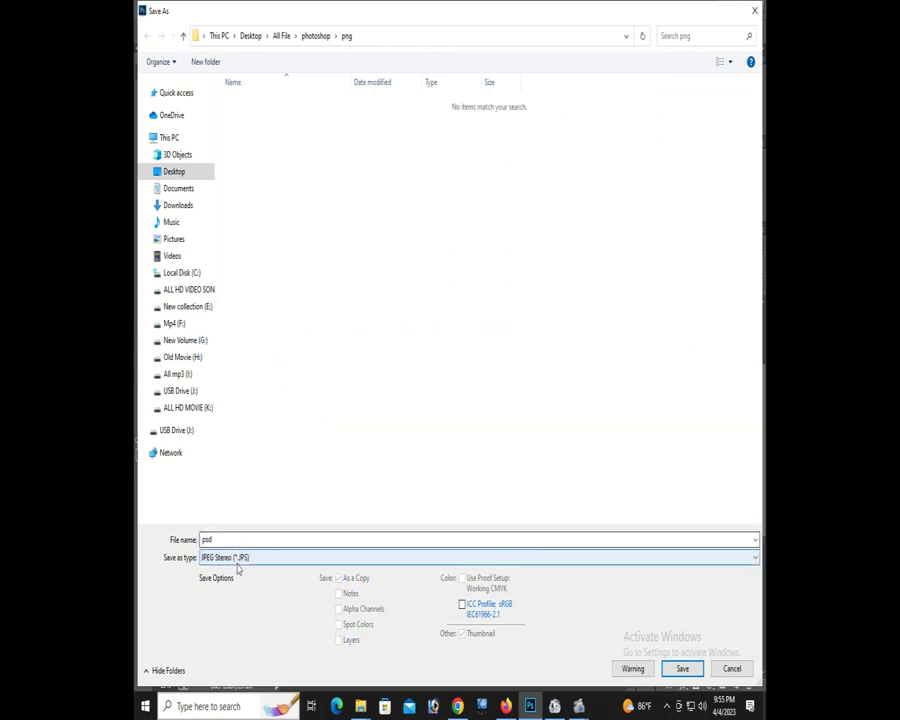
{"action": "left_click", "coordinate": [176, 172]}
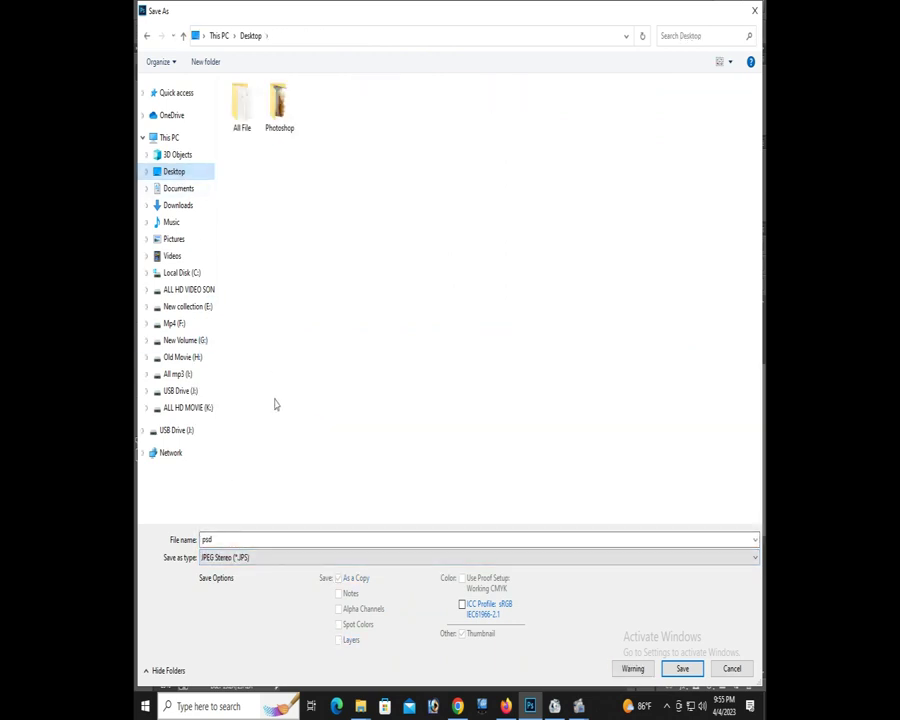
{"action": "double_click", "coordinate": [282, 105]}
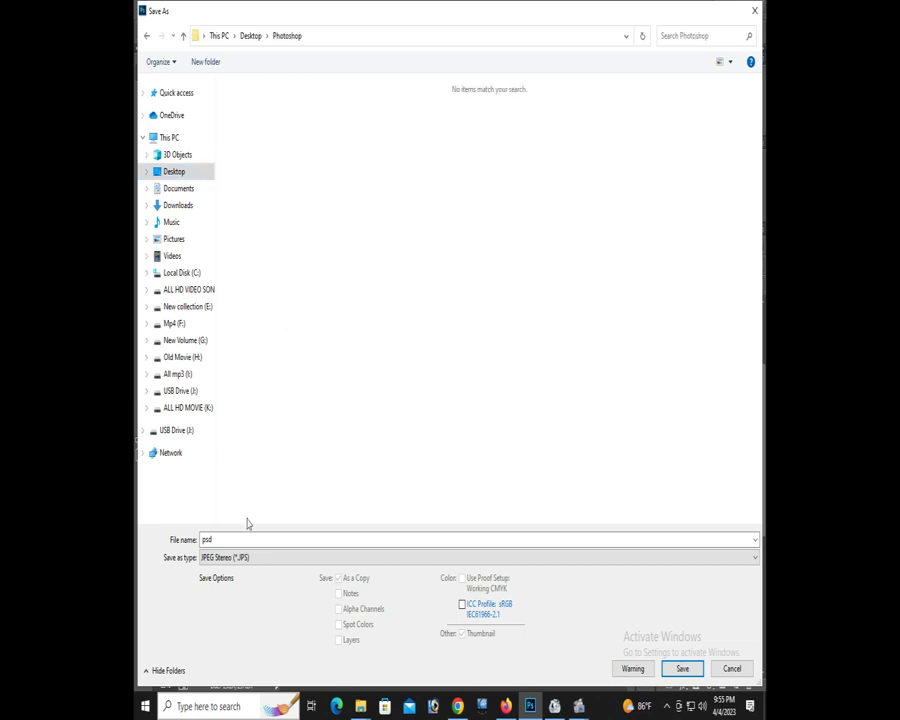
{"action": "left_click", "coordinate": [237, 557]}
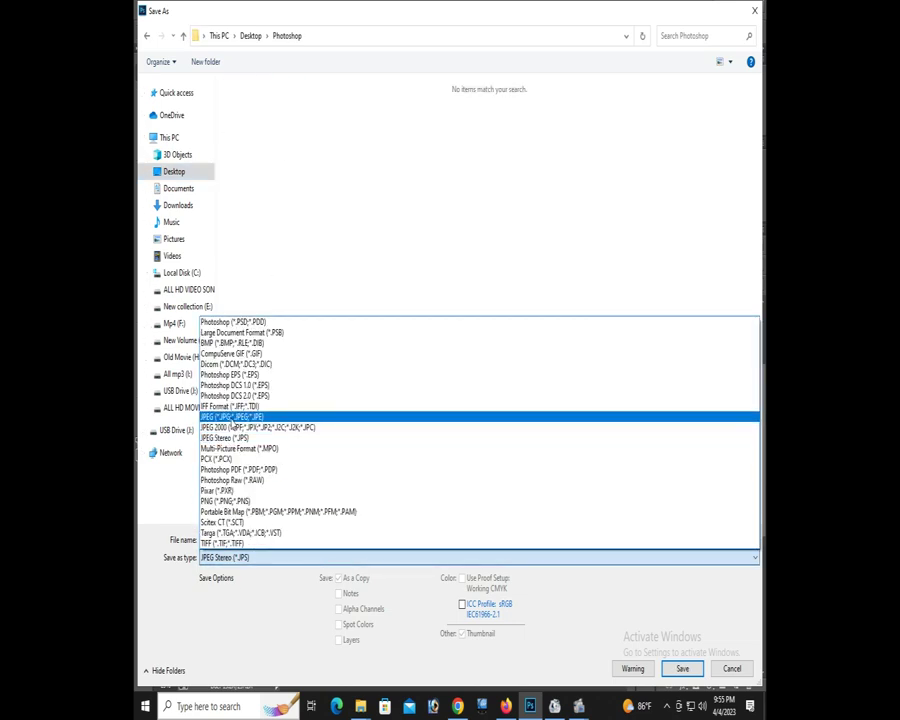